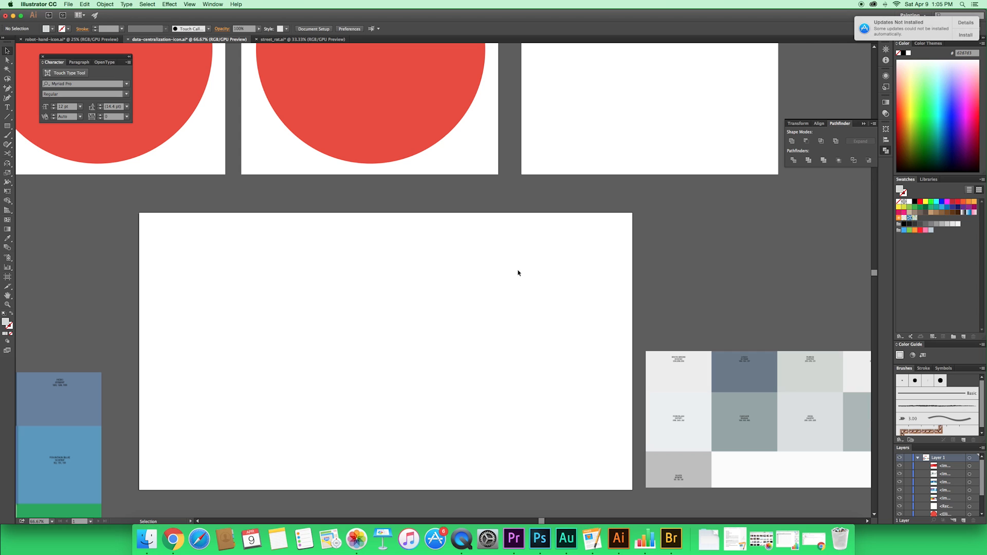
# - Draw a rectangle about 440 by 627 px on the empty wide artboard, nearer its right edge, and select it
pyautogui.press('m')
pyautogui.press('v')
pyautogui.moveTo(571, 327); pyautogui.dragTo(505, 273)
pyautogui.press('super+equal')
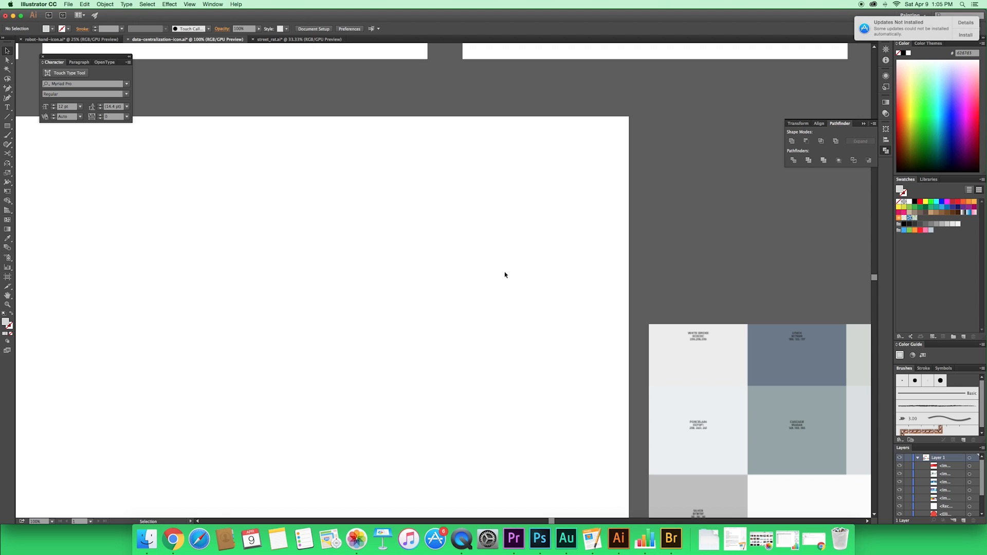
pyautogui.press('m')
pyautogui.moveTo(341, 204); pyautogui.dragTo(511, 447)
pyautogui.press('v')
pyautogui.click(623, 289)
pyautogui.moveTo(618, 295); pyautogui.dragTo(679, 272)
pyautogui.press('super+minus')
pyautogui.press('super+minus')
pyautogui.moveTo(565, 308); pyautogui.dragTo(644, 310)
pyautogui.click(562, 305)
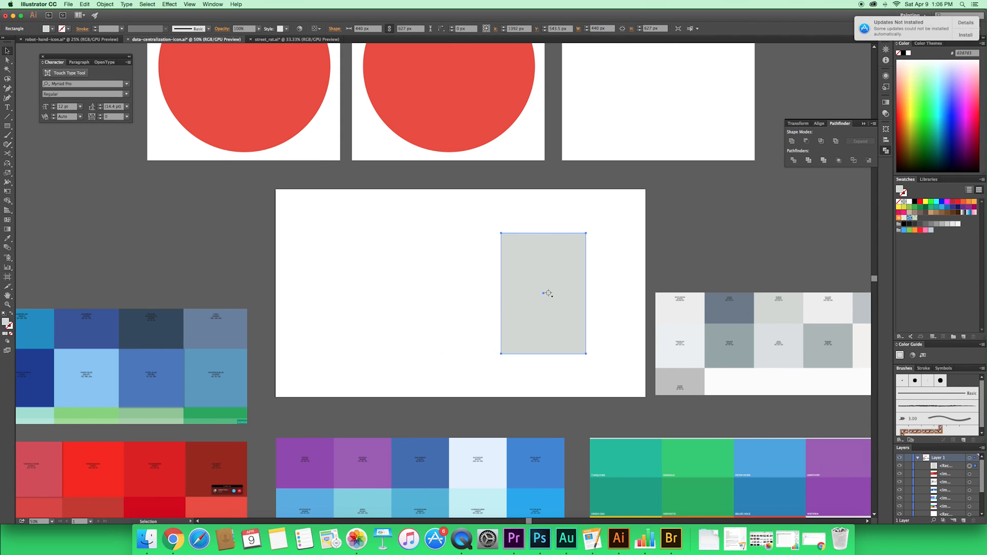
# - Try several fills from the blue palette on the rectangle and settle on its dark navy swatch
pyautogui.press('i')
pyautogui.click(172, 323)
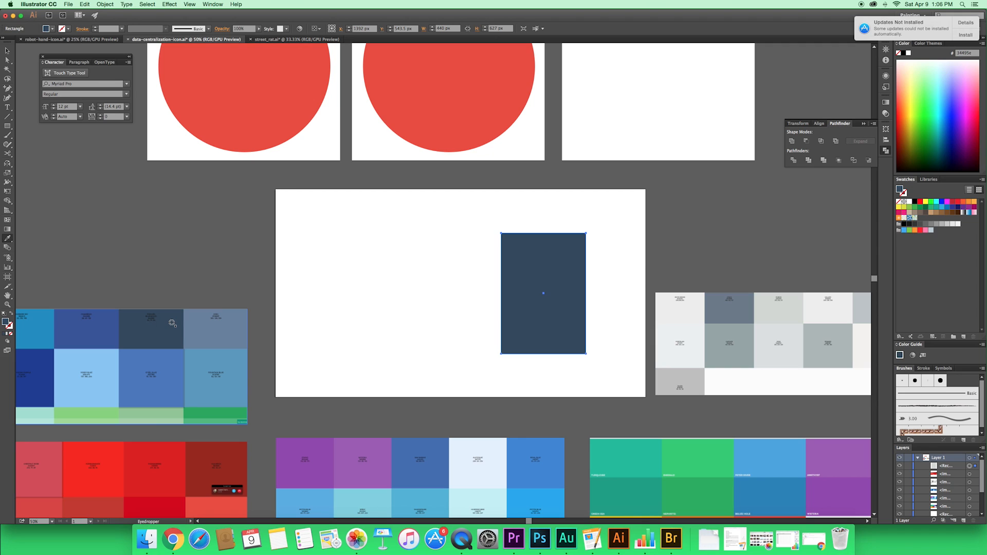
pyautogui.click(163, 370)
pyautogui.click(98, 368)
pyautogui.click(90, 334)
pyautogui.click(42, 332)
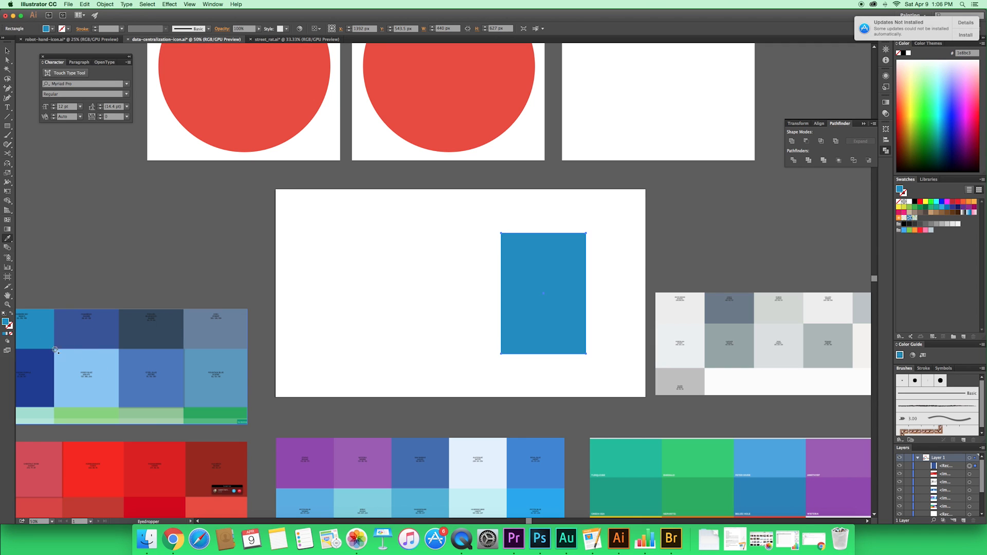
pyautogui.click(77, 365)
pyautogui.click(87, 329)
pyautogui.click(162, 334)
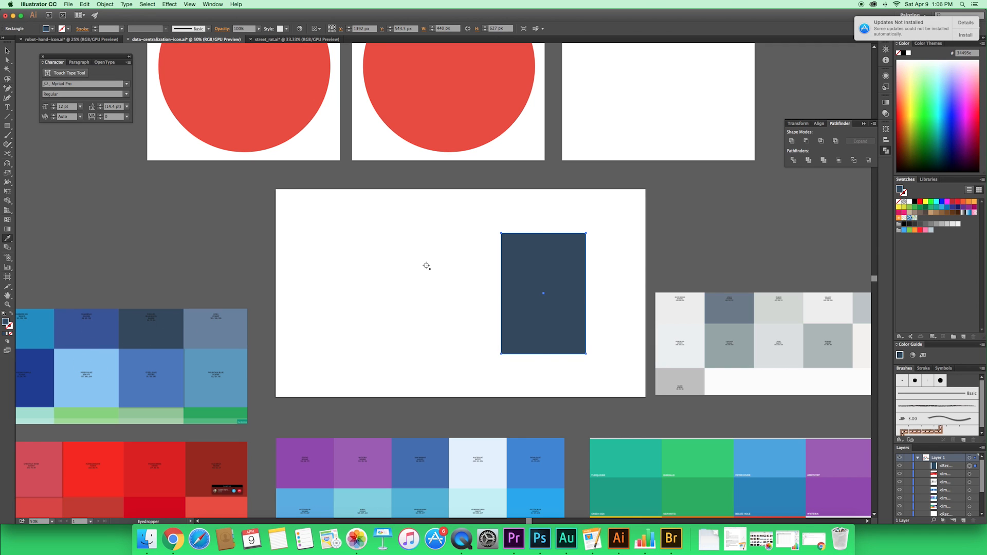
# - Round all corners of the navy rectangle to a radius of about 22.75 px
pyautogui.press('v')
pyautogui.click(682, 252)
pyautogui.moveTo(661, 249); pyautogui.dragTo(500, 269)
pyautogui.press('super+plus')
pyautogui.press('super+plus')
pyautogui.press('super+plus')
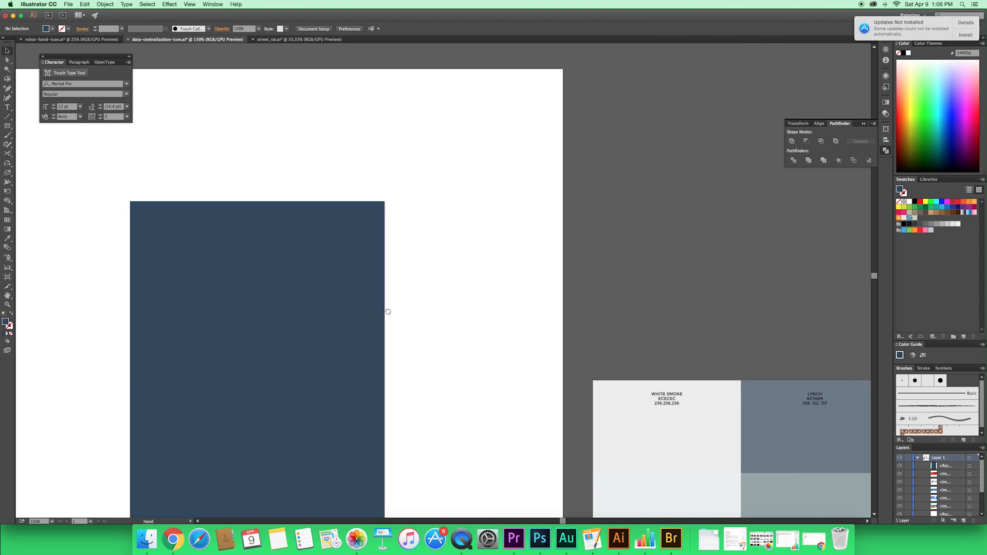
pyautogui.moveTo(385, 311); pyautogui.dragTo(541, 295)
pyautogui.click(448, 287)
pyautogui.scroll(-1, 351, 167)
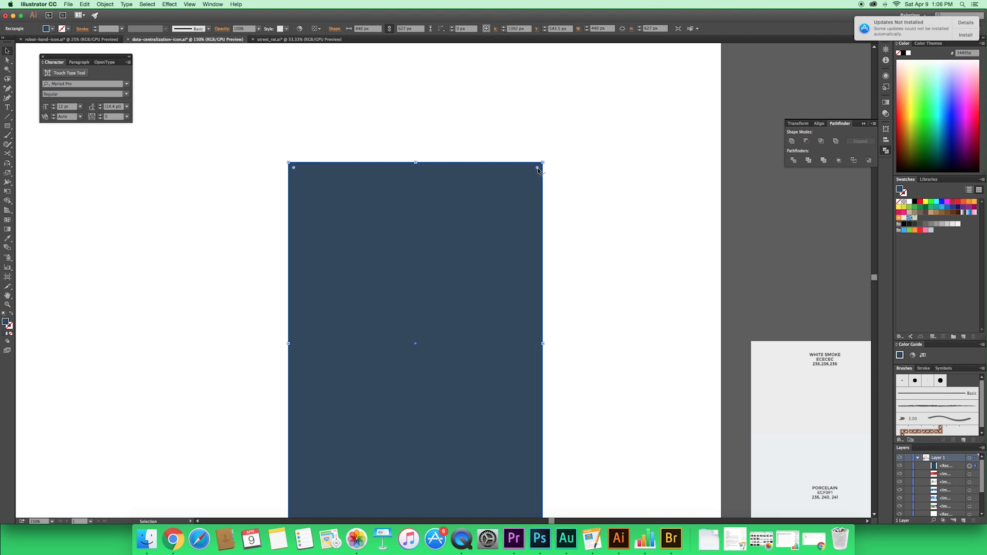
pyautogui.moveTo(537, 167); pyautogui.dragTo(532, 177)
pyautogui.moveTo(436, 296); pyautogui.dragTo(434, 191)
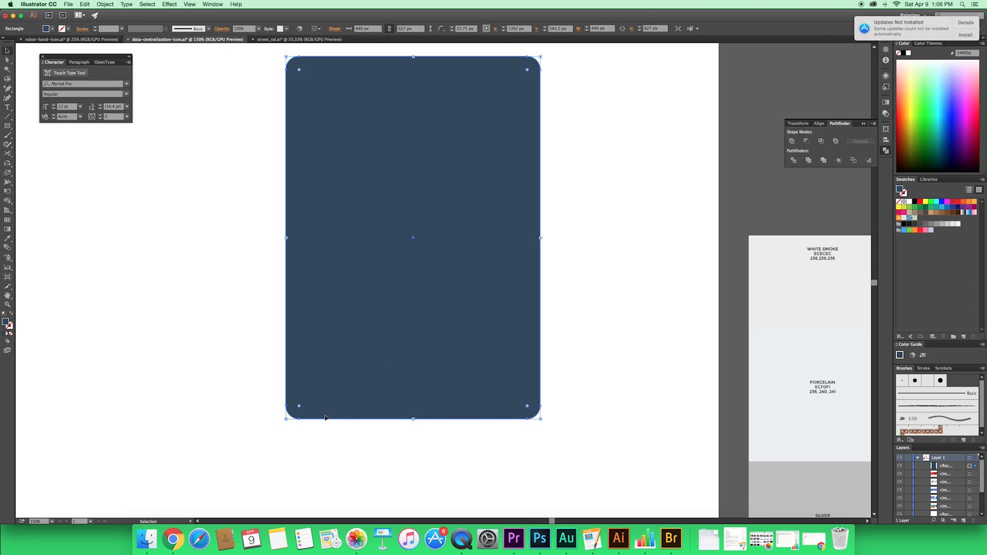
pyautogui.moveTo(542, 194); pyautogui.dragTo(550, 310)
pyautogui.click(676, 239)
pyautogui.moveTo(594, 175); pyautogui.dragTo(610, 207)
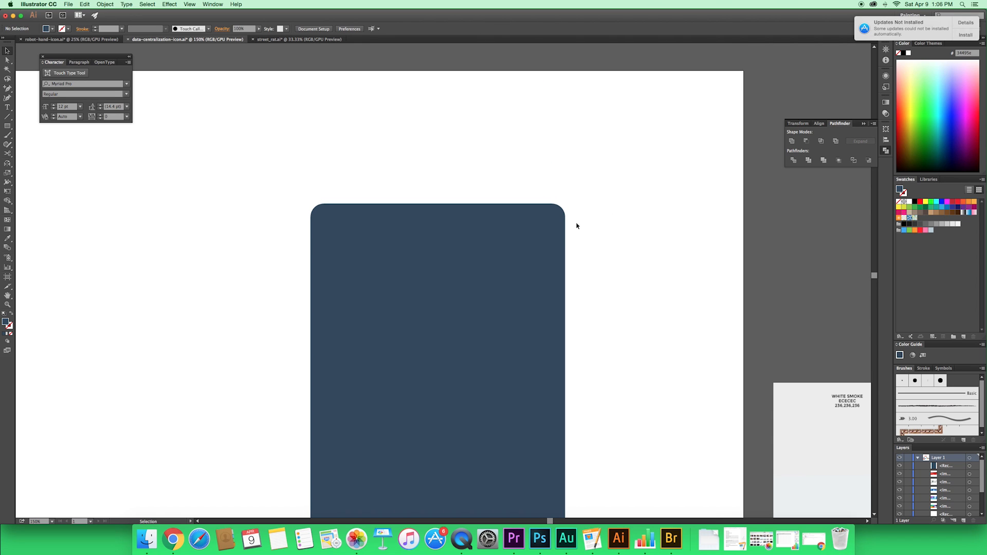
pyautogui.scroll(-4, 359, 227)
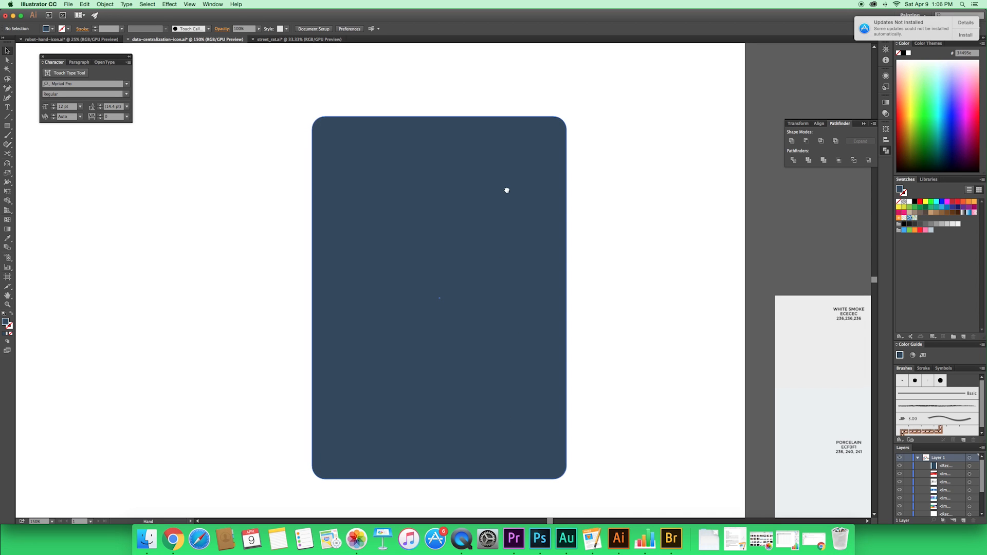
pyautogui.scroll(2, 502, 234)
pyautogui.press('super+equal')
pyautogui.press('super+minus')
pyautogui.press('v')
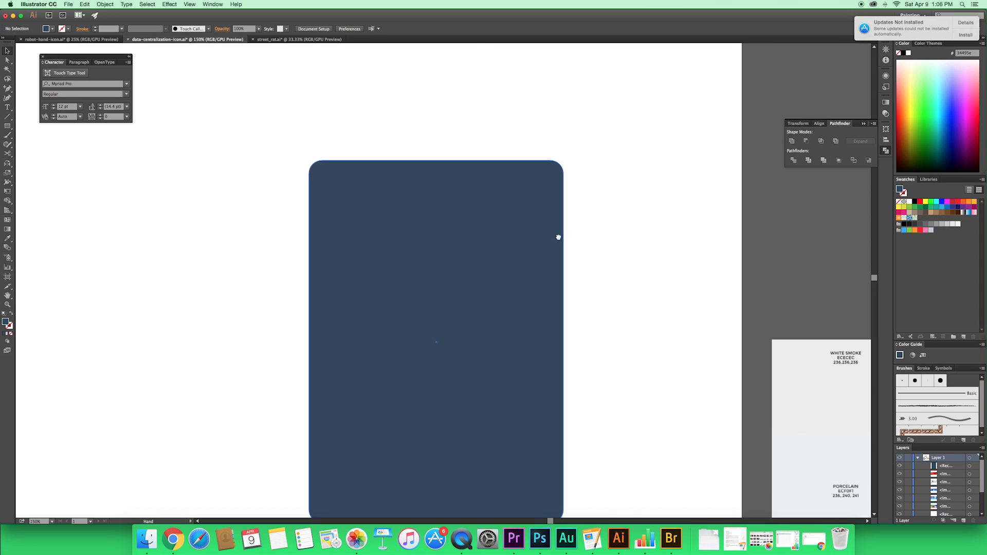
pyautogui.hscroll(2, 529, 237)
# - Copy the rounded navy rectangle and paste the duplicate in front, exactly over the original
pyautogui.click(502, 238)
pyautogui.scroll(-2, 560, 237)
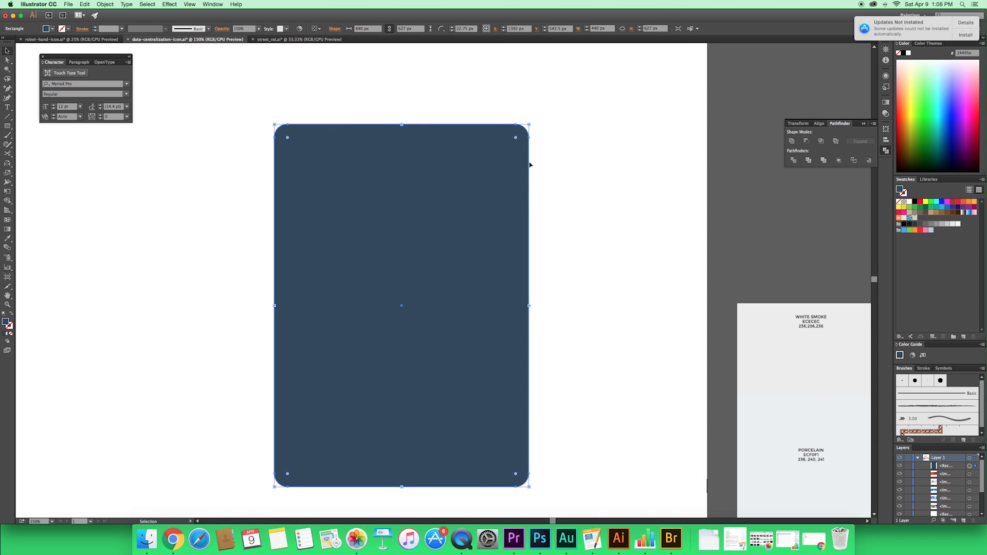
pyautogui.moveTo(612, 221); pyautogui.dragTo(447, 195)
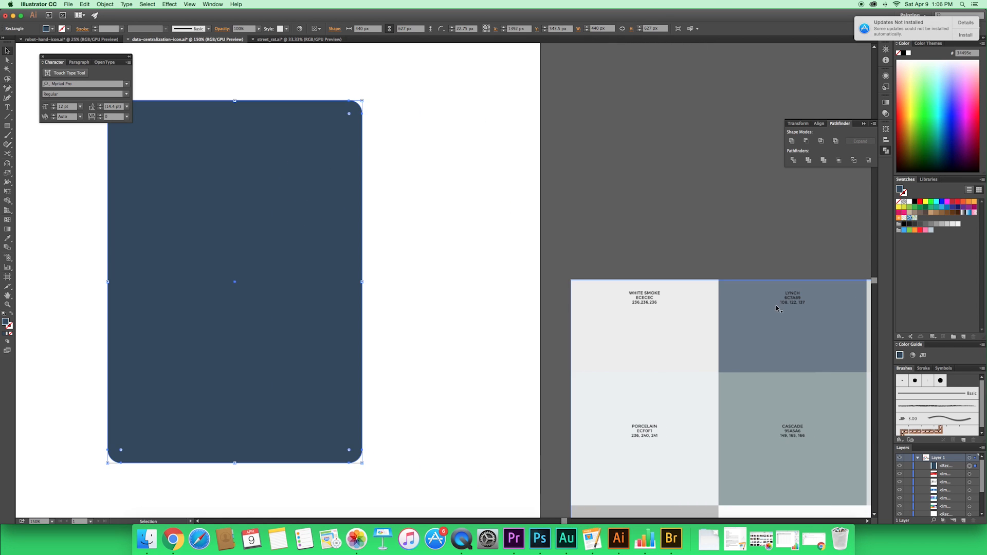
pyautogui.moveTo(370, 236); pyautogui.dragTo(582, 268)
pyautogui.press('super+minus')
pyautogui.press('super+equal')
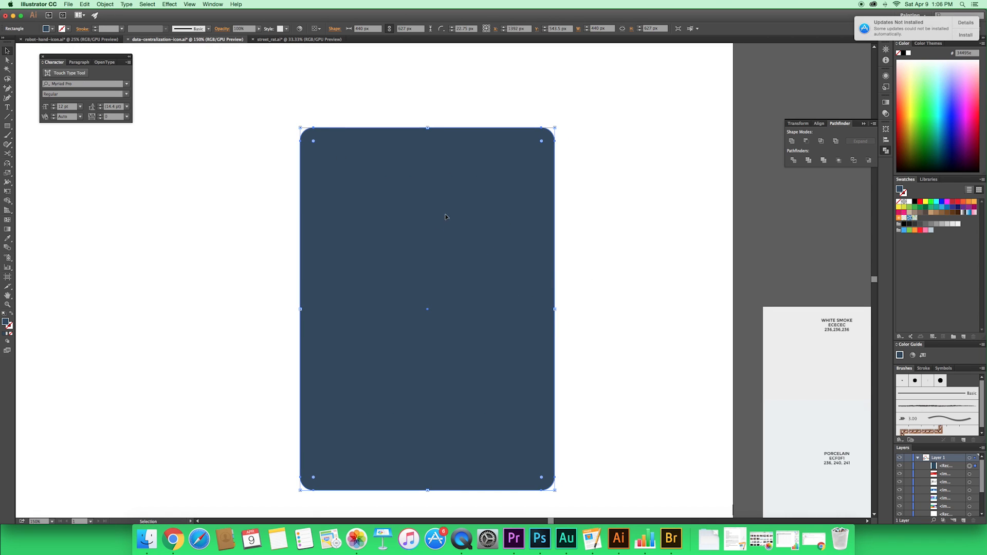
pyautogui.press('a')
pyautogui.press('super+c')
pyautogui.press('super+f')
pyautogui.press('super+shift+a')
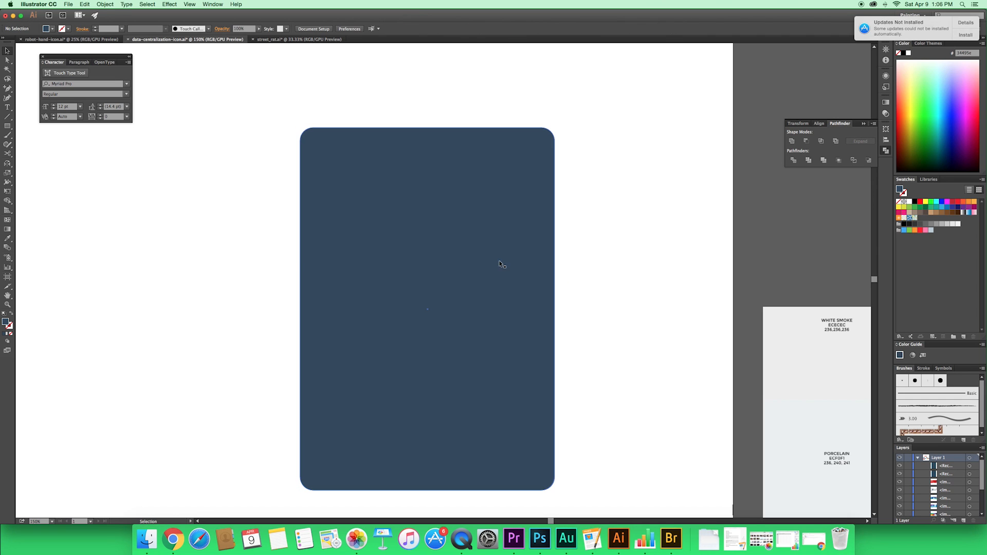
pyautogui.moveTo(644, 280); pyautogui.dragTo(638, 208)
pyautogui.moveTo(406, 210); pyautogui.dragTo(482, 296)
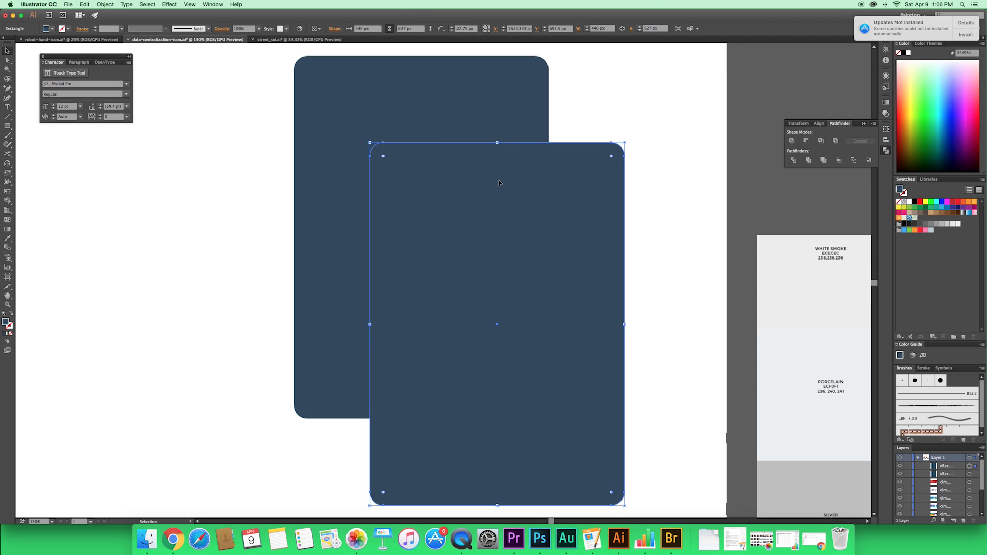
pyautogui.scroll(3, 633, 247)
pyautogui.press('super+z')
pyautogui.scroll(1, 607, 226)
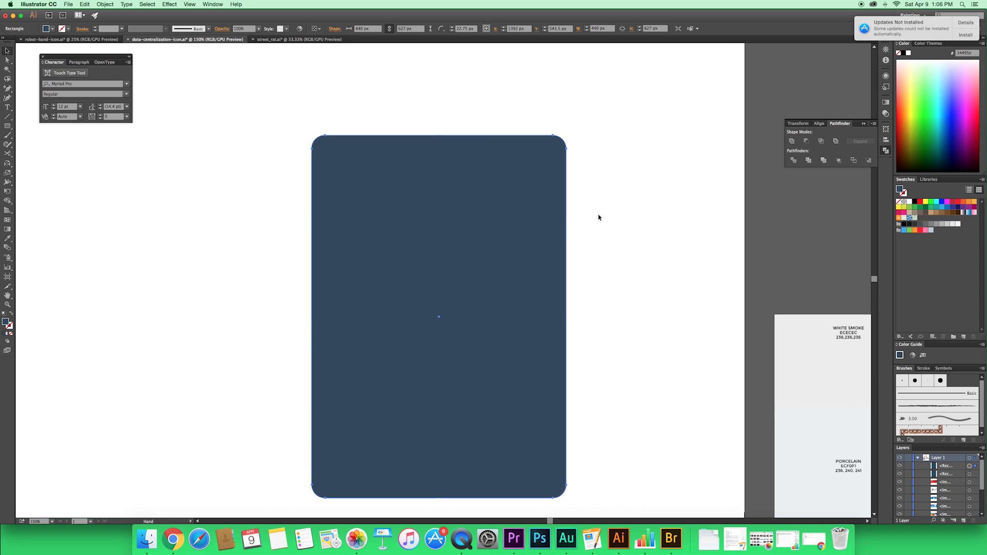
# - Draw a rectangle about 543 by 519 px covering all but the upper strip of the rounded shape
pyautogui.press('super+shift+a')
pyautogui.scroll(-1, 628, 247)
pyautogui.press('m')
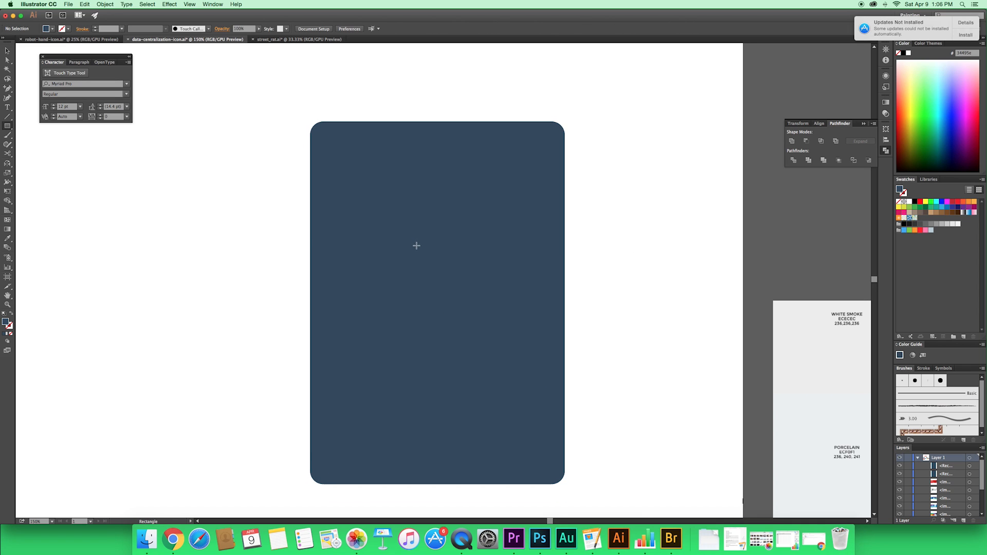
pyautogui.moveTo(588, 499); pyautogui.dragTo(273, 199)
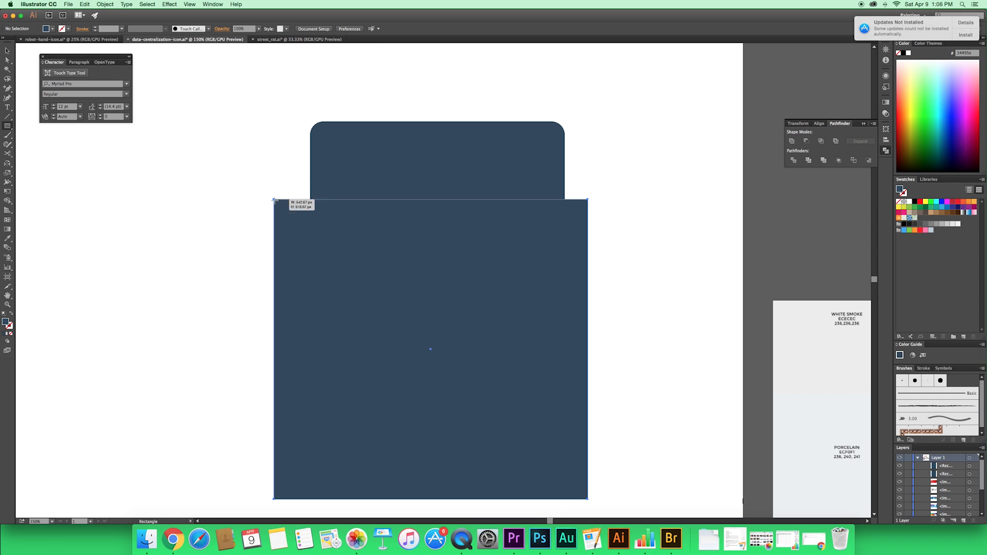
# - Subtract the new rectangle from the duplicate rounded shape with Minus Front, keeping only the duplicate's upper strip
pyautogui.press('v')
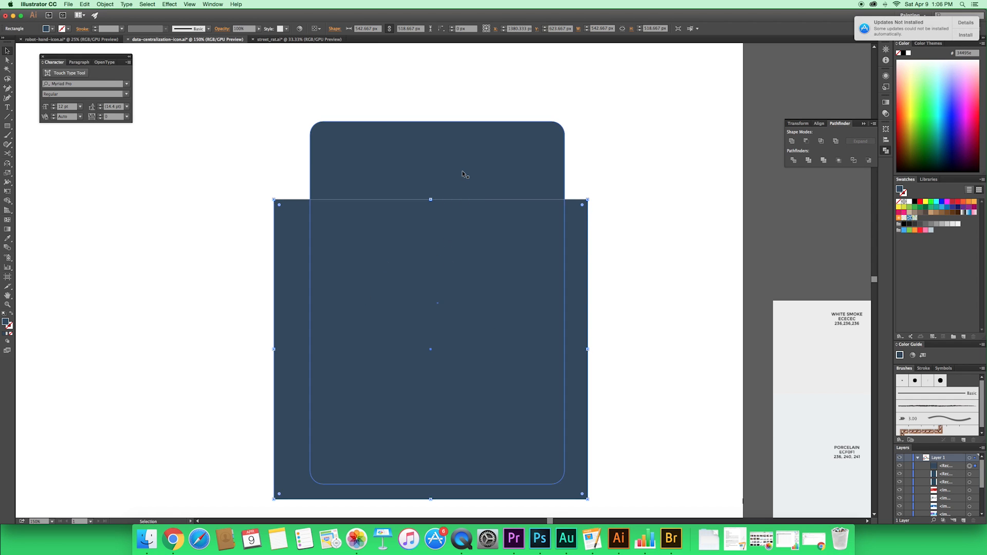
pyautogui.keyDown('shift'); pyautogui.click(438, 175); pyautogui.keyUp('shift')
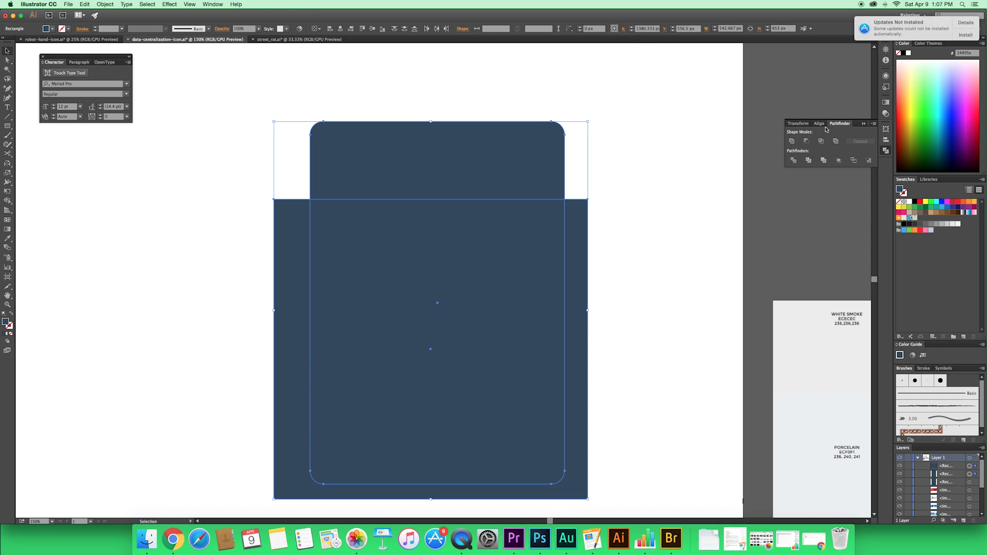
pyautogui.click(820, 141)
pyautogui.click(653, 196)
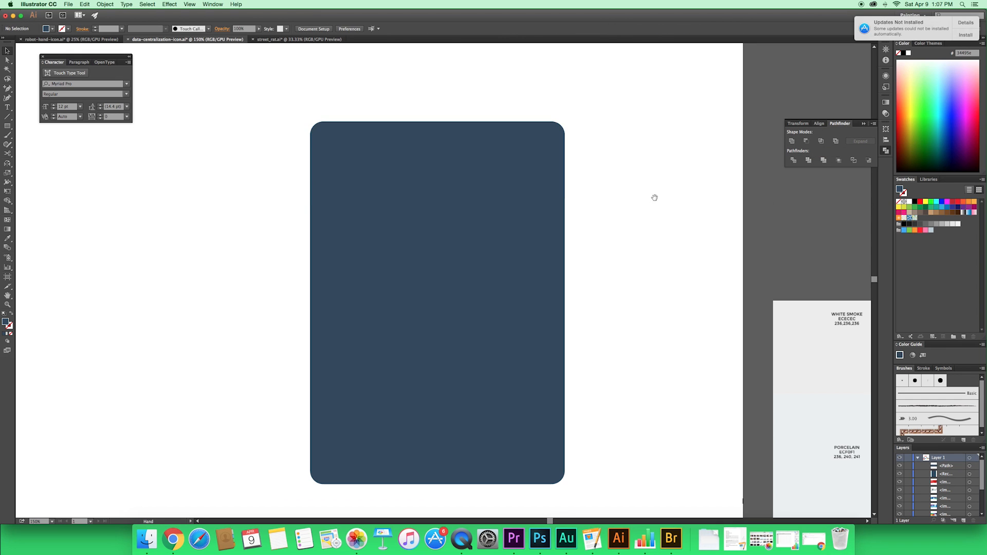
# - Move the cut upper strip horizontally to the right so it sits beside the full rounded shape
pyautogui.hscroll(2, 431, 176)
pyautogui.click(431, 176)
pyautogui.moveTo(352, 178); pyautogui.dragTo(622, 183)
pyautogui.press('space')
pyautogui.moveTo(759, 239); pyautogui.dragTo(642, 240)
pyautogui.click(641, 240)
pyautogui.hscroll(-5, 515, 169)
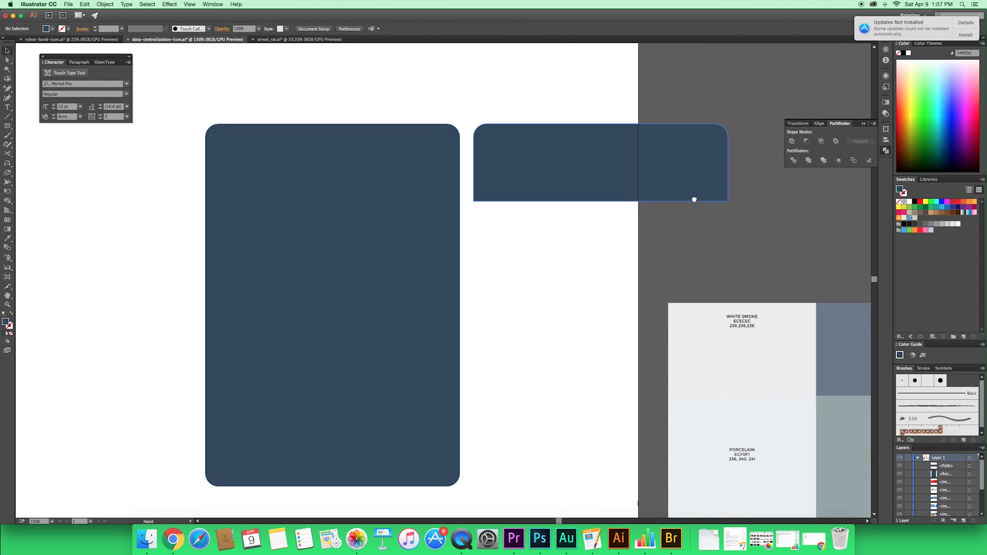
# - Draw a rectangle about 493 by 150 px over the full shape's upper part, its lower edge level with the strip's
pyautogui.click(357, 236)
pyautogui.scroll(2, 554, 242)
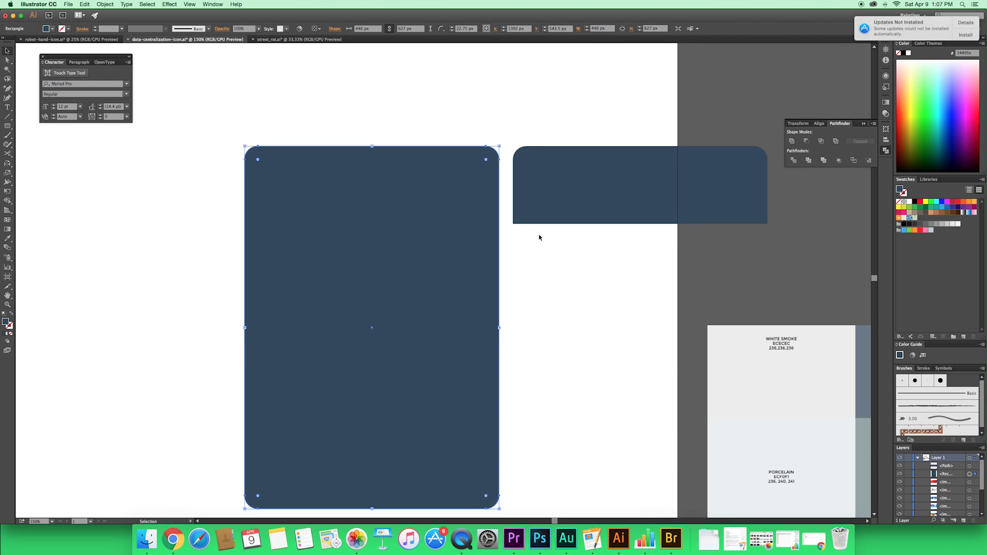
pyautogui.click(738, 275)
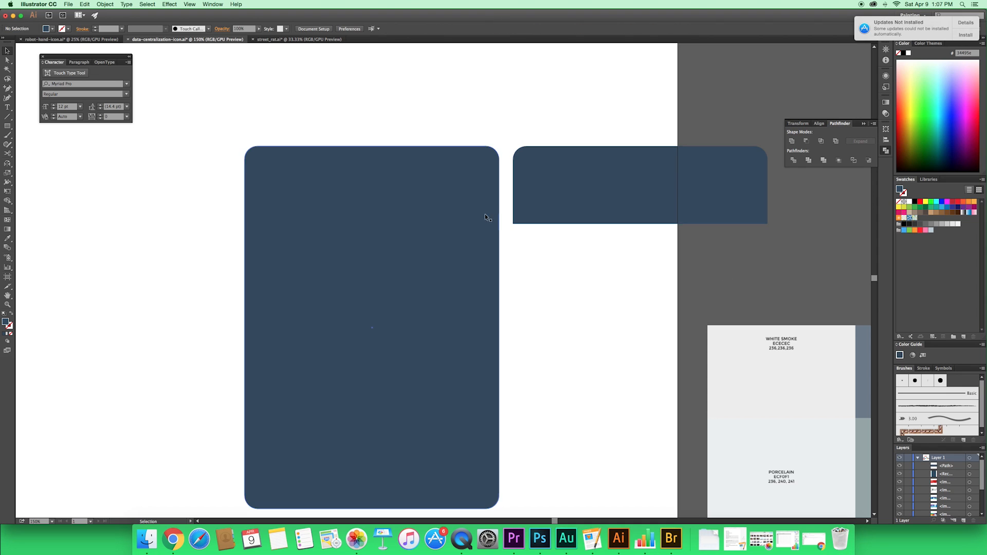
pyautogui.press('m')
pyautogui.moveTo(219, 137); pyautogui.dragTo(503, 223)
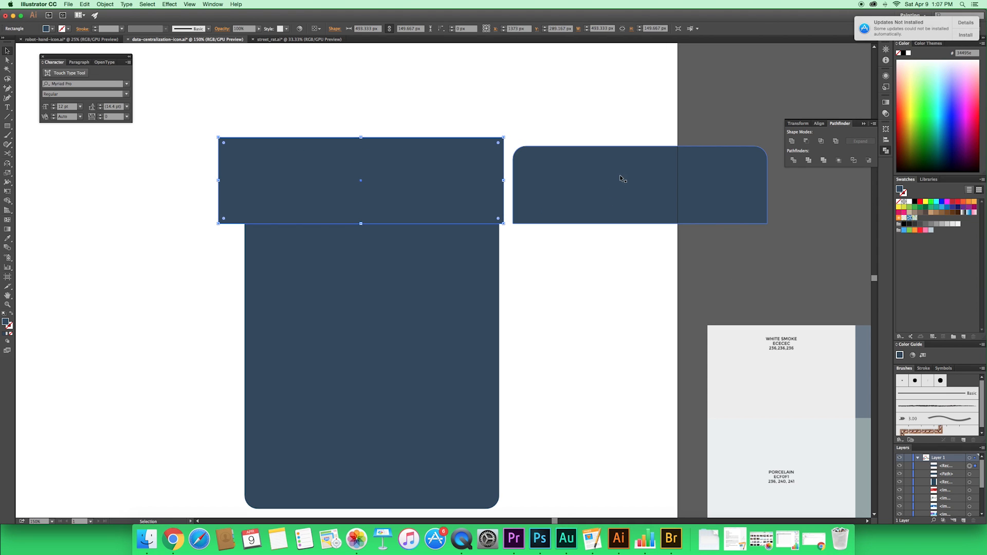
# - Subtract the covering rectangle from the full rounded shape with Minus Front to cut off its upper part
pyautogui.press('v')
pyautogui.keyDown('shift'); pyautogui.click(459, 273); pyautogui.keyUp('shift')
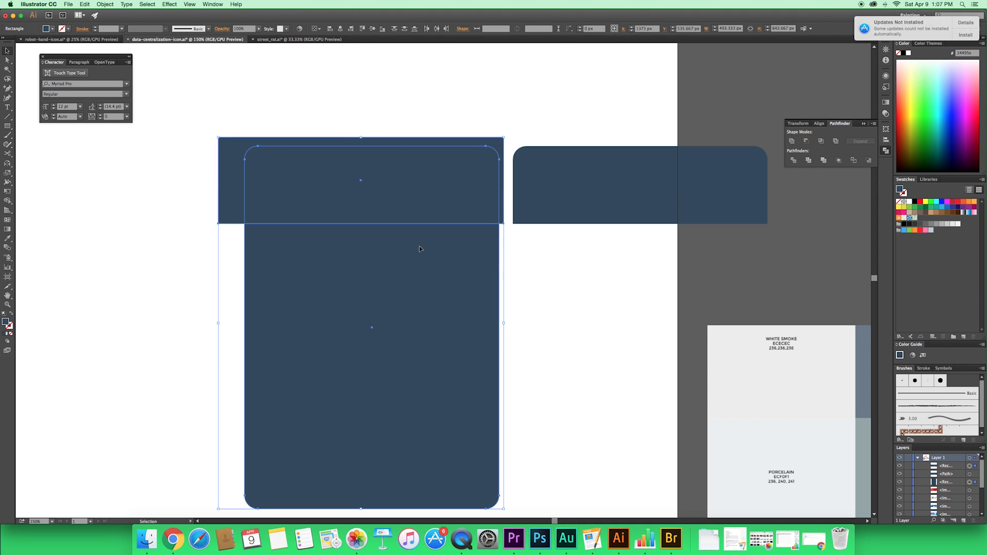
pyautogui.click(806, 141)
pyautogui.click(780, 273)
# - Move the separate upper strip back onto the navy body so their straight edges meet
pyautogui.moveTo(780, 274); pyautogui.dragTo(738, 256)
pyautogui.moveTo(574, 206); pyautogui.dragTo(307, 204)
pyautogui.moveTo(543, 216); pyautogui.dragTo(580, 236)
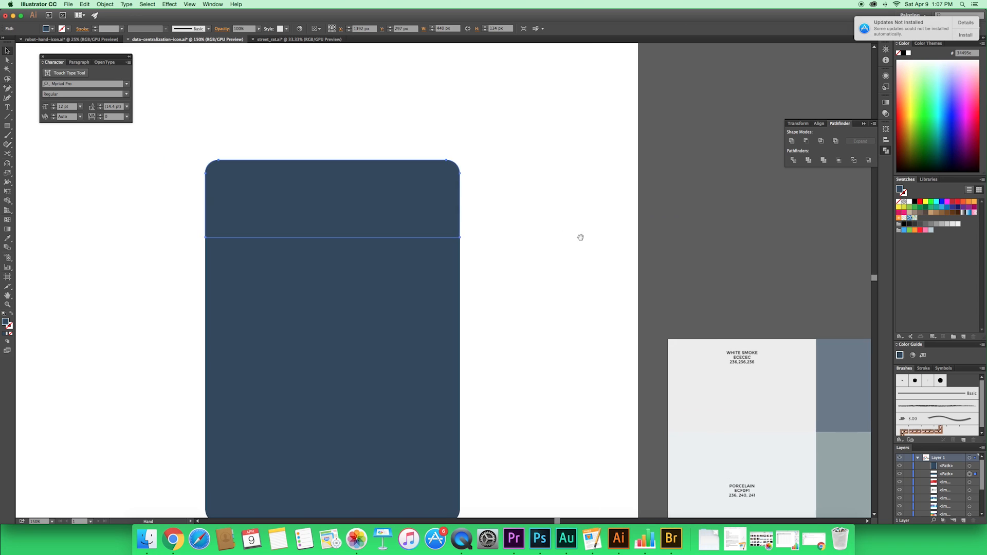
# - Fill the upper strip with the light grey Pumice color sampled from the grey palette
pyautogui.press('super+minus')
pyautogui.moveTo(518, 224); pyautogui.dragTo(470, 227)
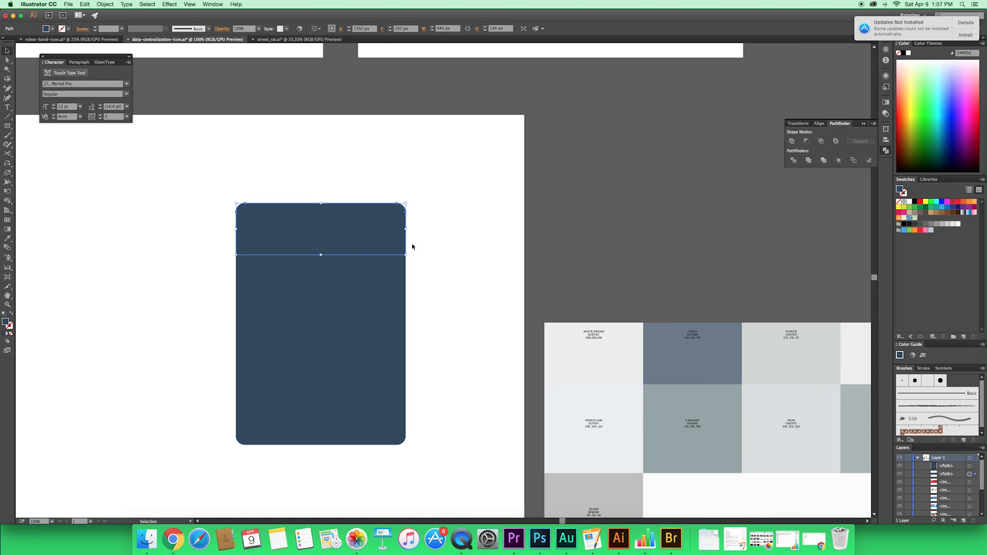
pyautogui.hscroll(3, 412, 247)
pyautogui.press('i')
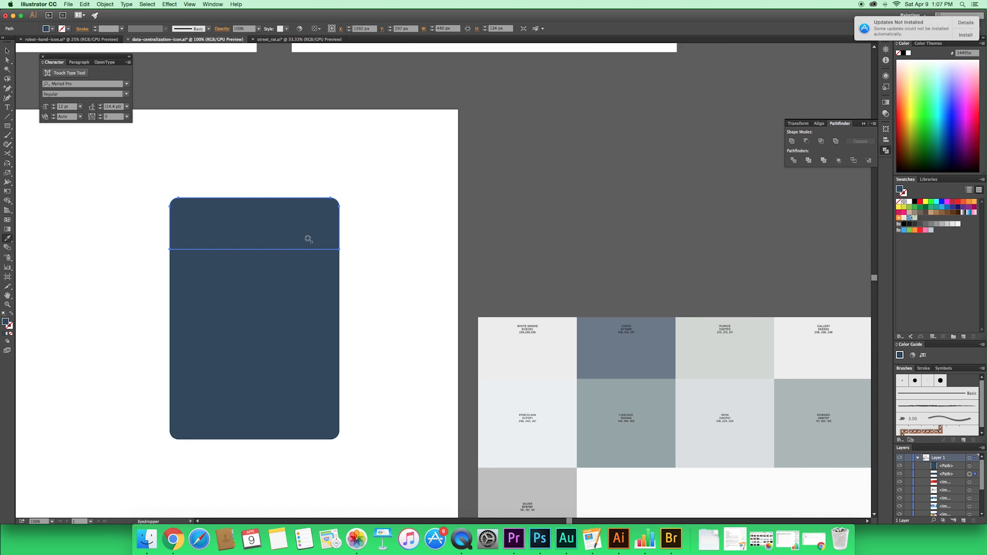
pyautogui.click(710, 350)
# - Examine the name and color code of the Pumice swatch in the grey palette and review the two-tone shape
pyautogui.moveTo(690, 275); pyautogui.dragTo(519, 258)
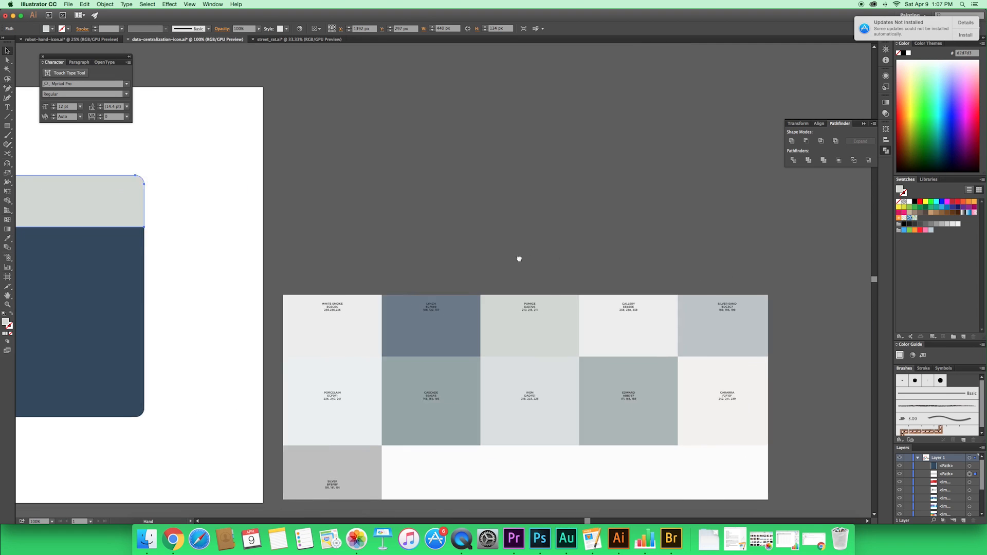
pyautogui.scroll(5, 519, 257)
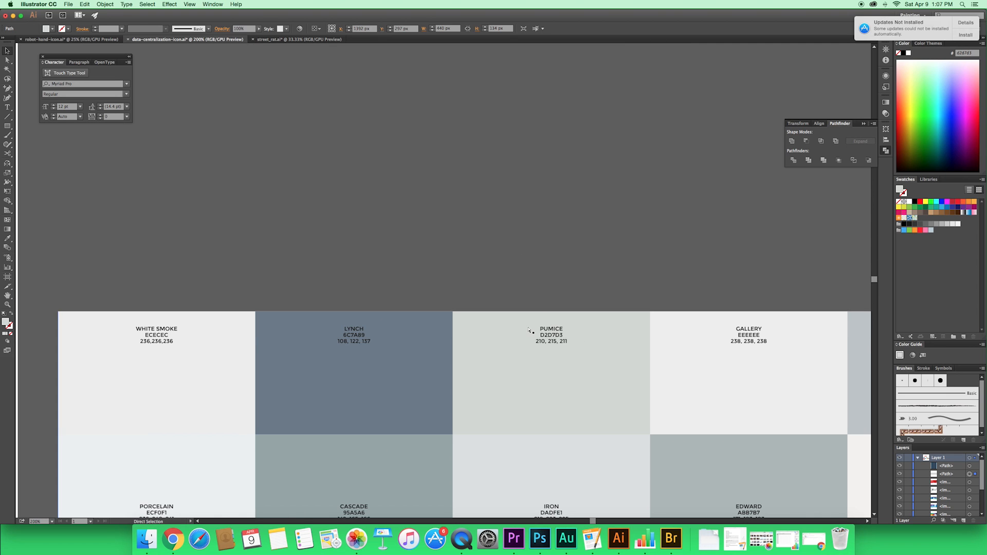
pyautogui.press('super+minus')
pyautogui.press('super+minus')
pyautogui.press('super+minus')
pyautogui.moveTo(314, 243); pyautogui.dragTo(508, 289)
pyautogui.click(545, 266)
pyautogui.moveTo(503, 252); pyautogui.dragTo(551, 267)
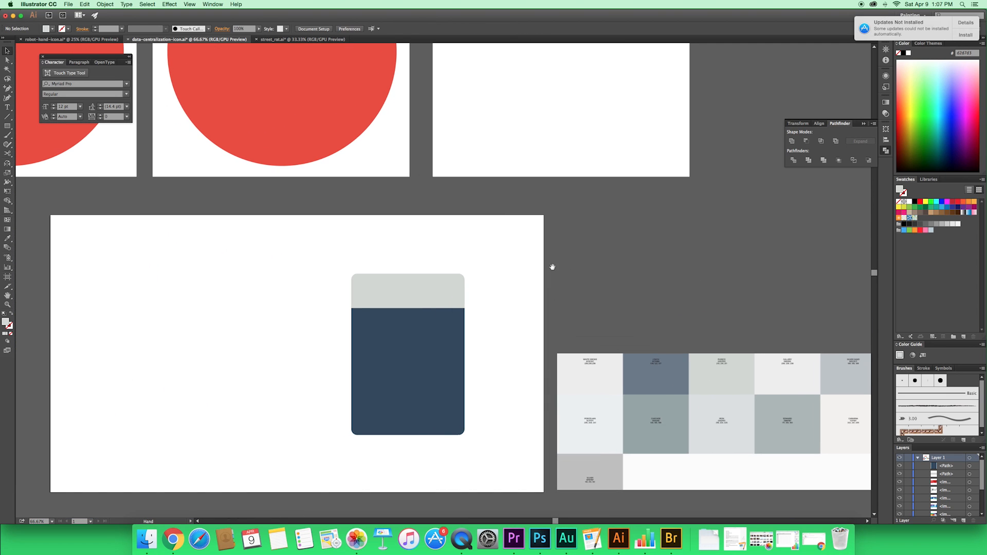
# - Draw a full-width rectangle, 440 px wide and about 27 px high, along the upper edge of the navy body
pyautogui.press('super+plus')
pyautogui.press('super+plus')
pyautogui.moveTo(555, 315); pyautogui.dragTo(591, 220)
pyautogui.press('super+plus')
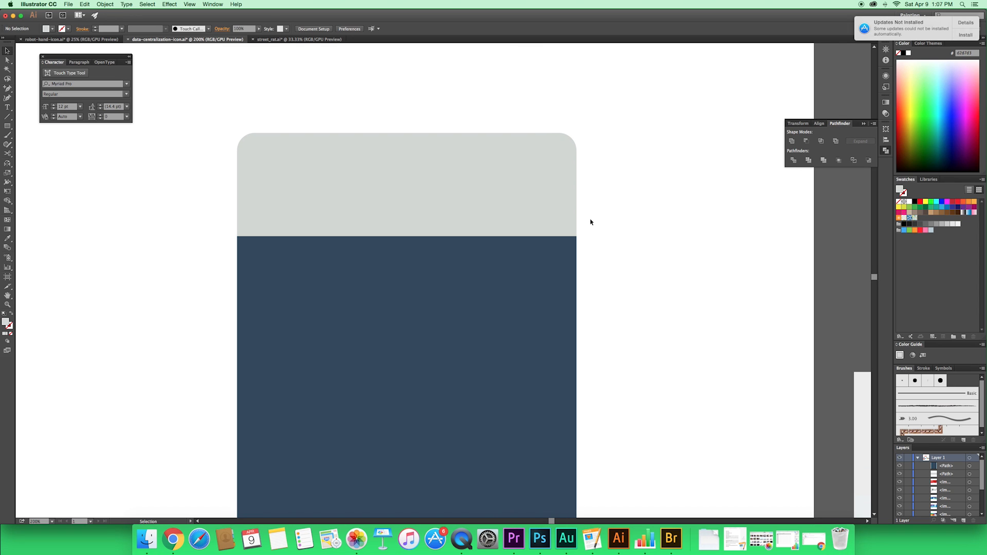
pyautogui.click(456, 187)
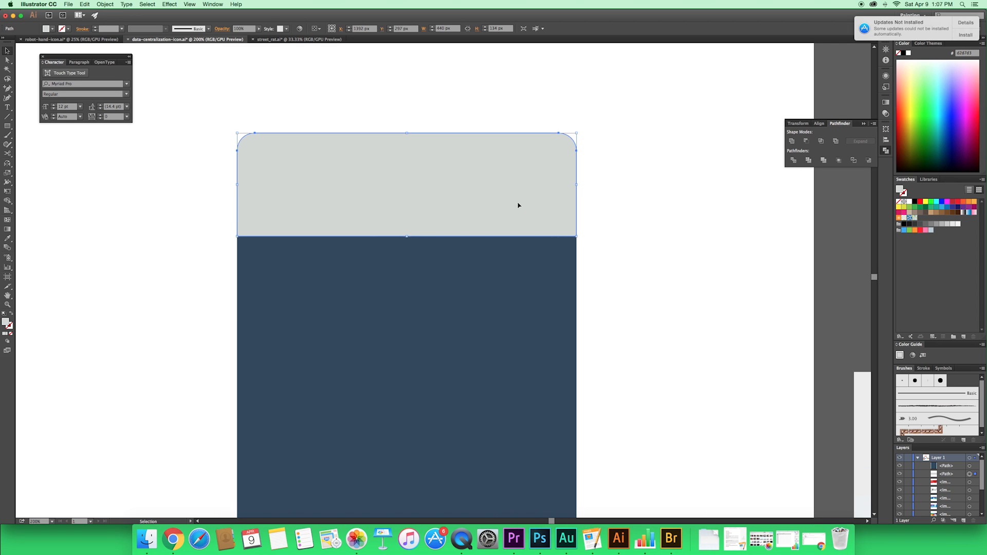
pyautogui.click(513, 278)
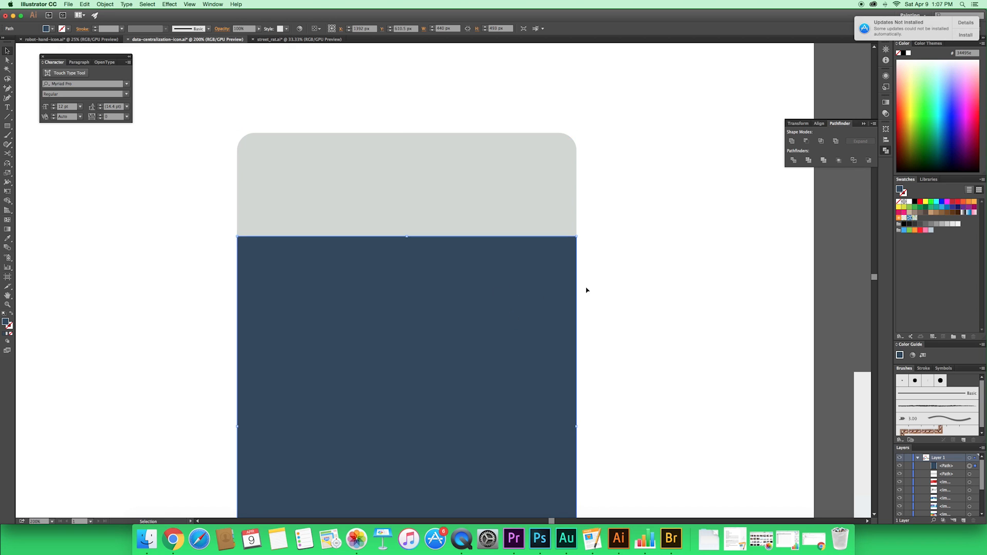
pyautogui.click(588, 288)
pyautogui.moveTo(638, 227); pyautogui.dragTo(645, 256)
pyautogui.press('super+equal')
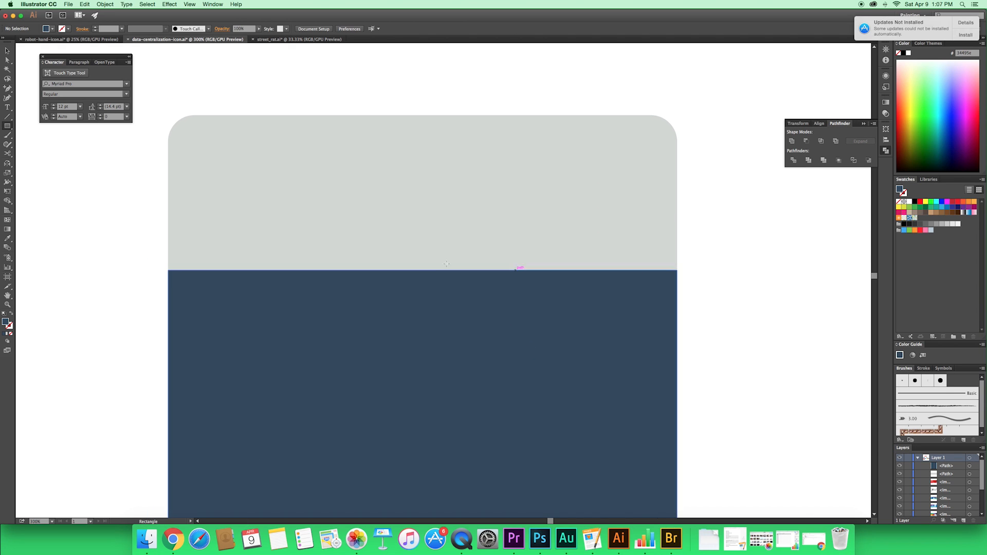
pyautogui.press('m')
pyautogui.moveTo(167, 269); pyautogui.dragTo(676, 302)
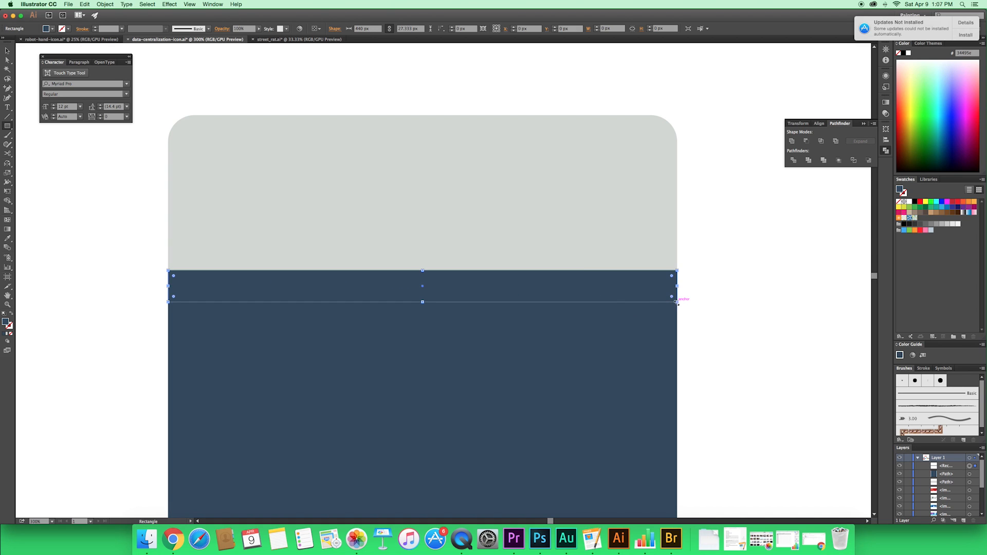
# - Fill the thin rectangle on the navy body with black, color code 000000
pyautogui.moveTo(293, 263); pyautogui.dragTo(379, 288)
pyautogui.doubleClick(6, 322)
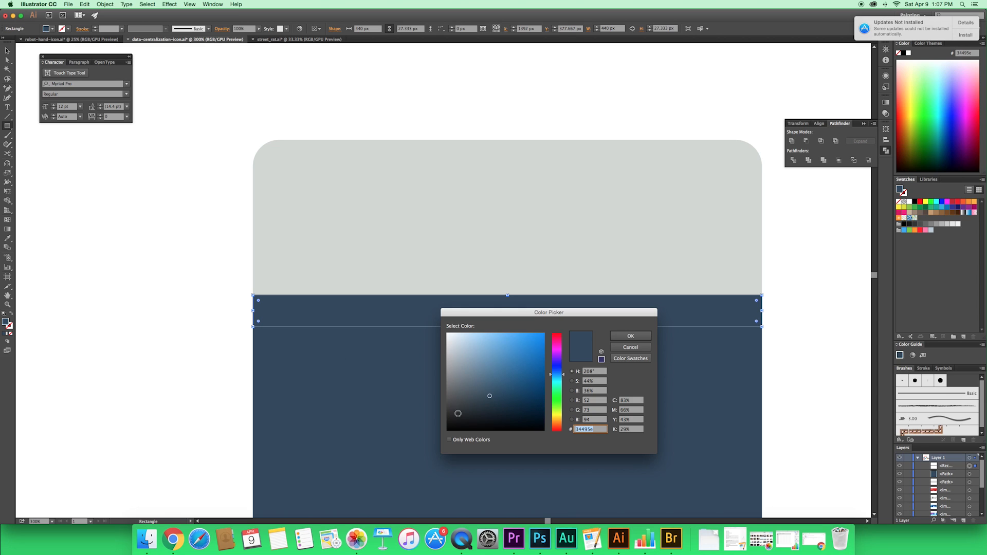
pyautogui.write('000000')
pyautogui.click(636, 337)
pyautogui.press('v')
pyautogui.click(781, 334)
# - Set the black strip's opacity to 20% so it works as a shadow under the light grey top
pyautogui.moveTo(794, 334); pyautogui.dragTo(755, 321)
pyautogui.press('super+minus')
pyautogui.click(458, 289)
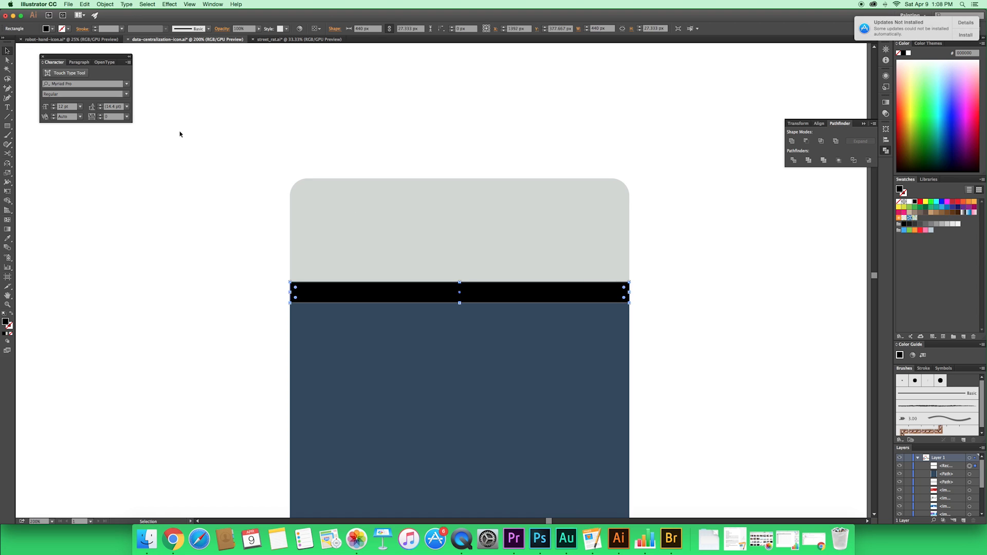
pyautogui.click(241, 30)
pyautogui.press('Return')
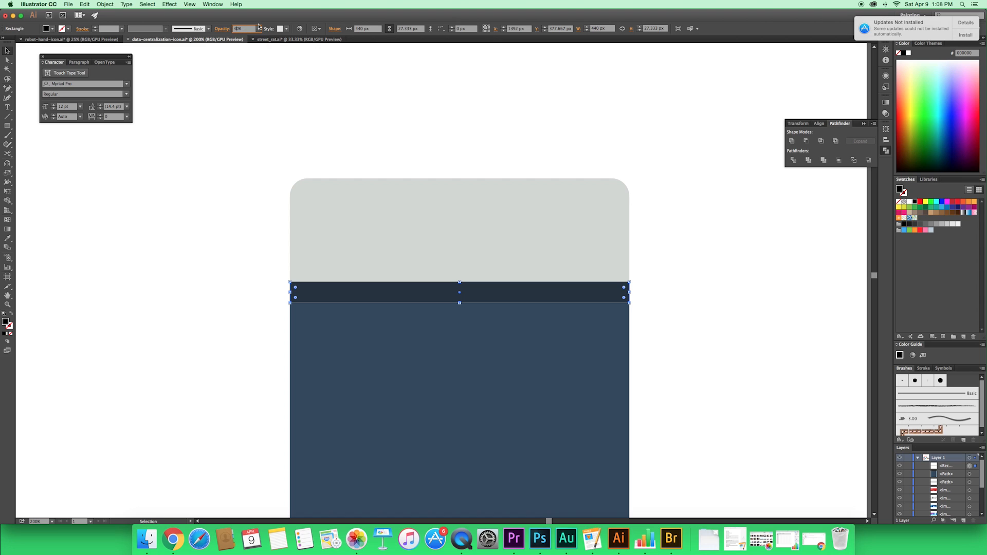
pyautogui.write('20')
pyautogui.press('Return')
pyautogui.click(670, 255)
# - Draw a black circle about 22 px in diameter in the upper-left corner of the light grey top
pyautogui.moveTo(669, 250); pyautogui.dragTo(624, 221)
pyautogui.press('super+minus')
pyautogui.press('super+minus')
pyautogui.press('super+minus')
pyautogui.press('super+equal')
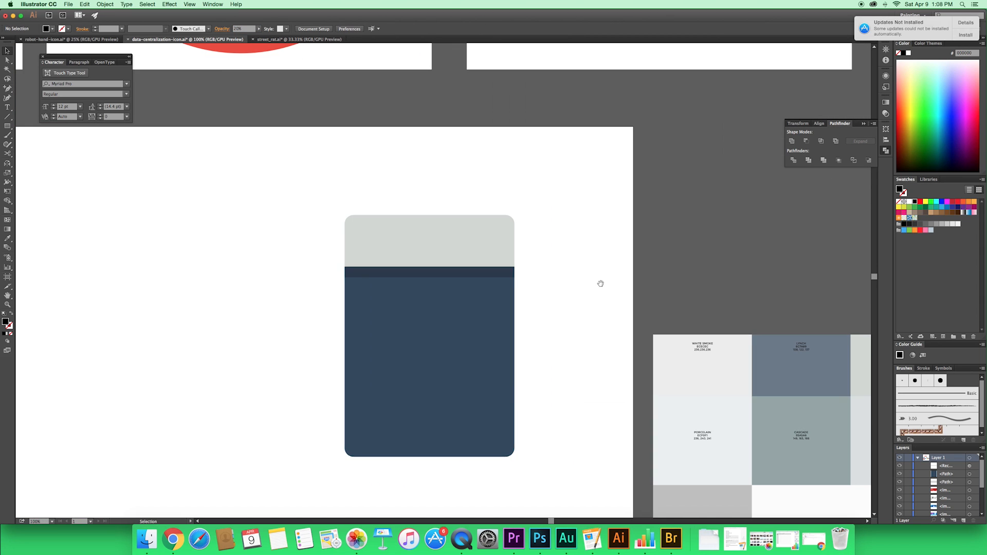
pyautogui.moveTo(600, 283); pyautogui.dragTo(612, 299)
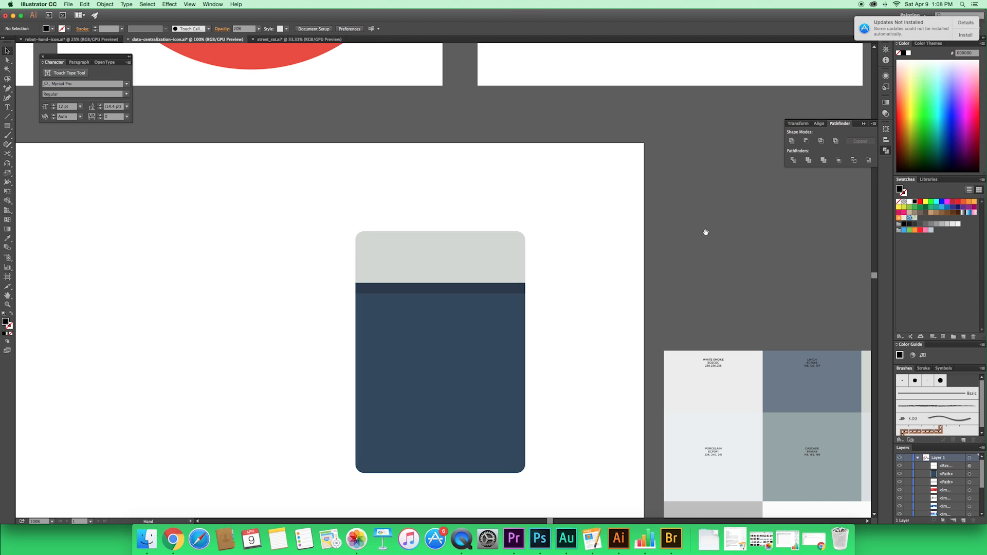
pyautogui.moveTo(706, 232); pyautogui.dragTo(705, 230)
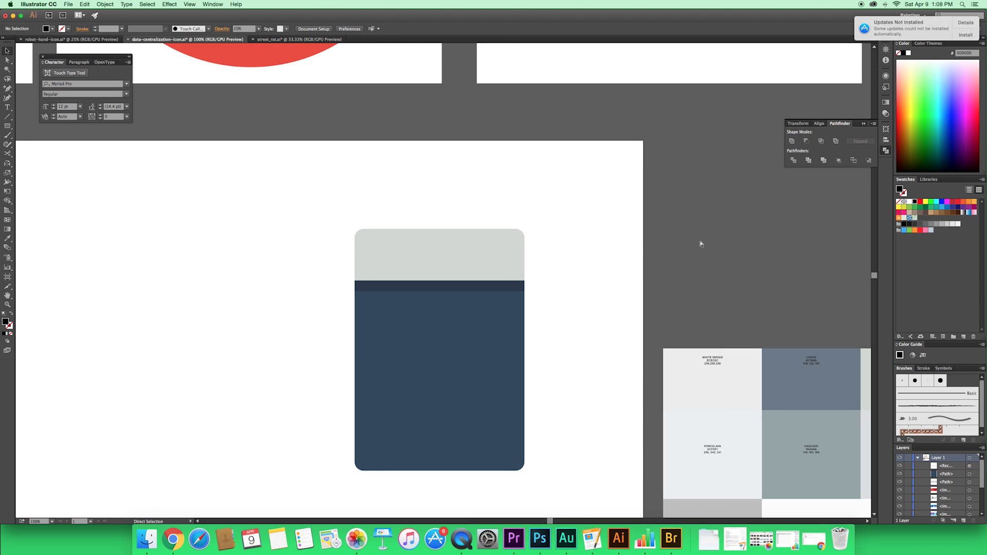
pyautogui.press('super+equal')
pyautogui.press('super+equal')
pyautogui.press('super+equal')
pyautogui.press('super+equal')
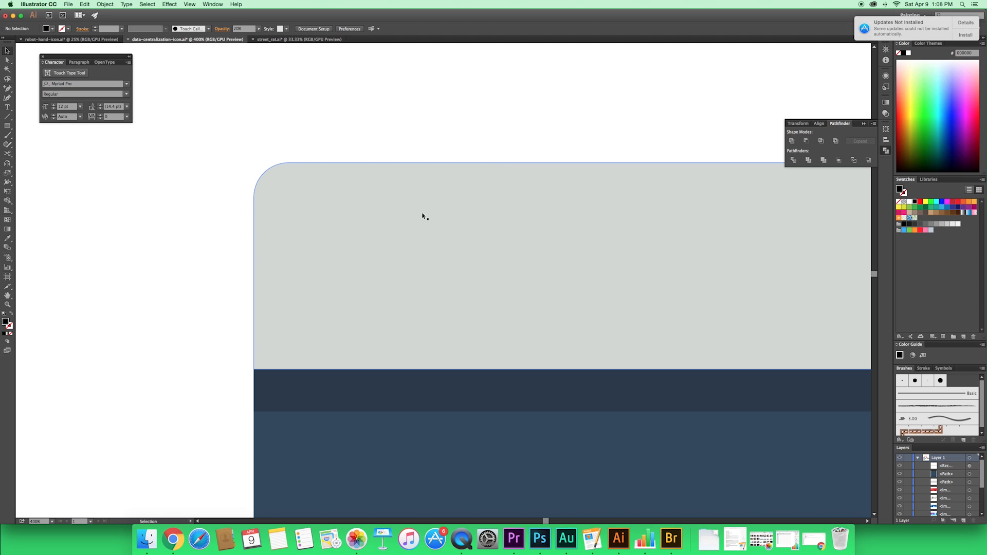
pyautogui.press('l')
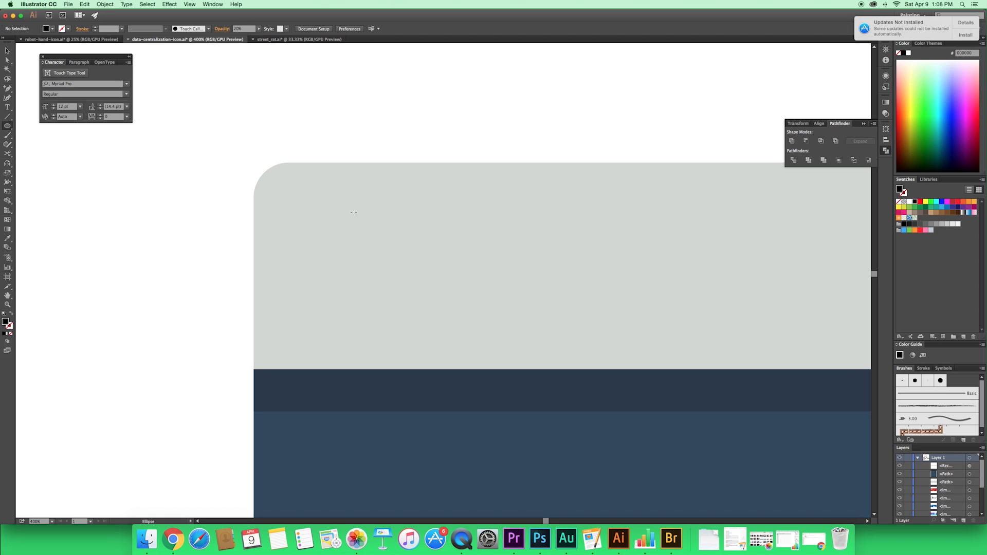
pyautogui.moveTo(299, 208)
pyautogui.mouseDown()
pyautogui.moveTo(333, 242)
pyautogui.moveTo(304, 207)
pyautogui.mouseUp()
pyautogui.press('v')
pyautogui.scroll(2, 349, 137)
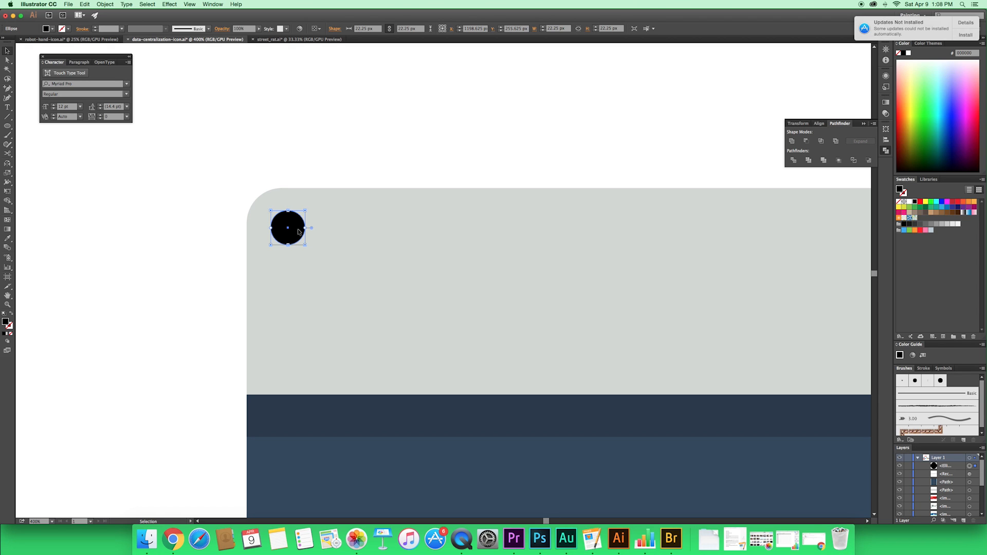
# - Duplicate the small black circle horizontally, placing the copy a short distance to its right
pyautogui.moveTo(299, 232); pyautogui.dragTo(348, 232)
pyautogui.click(365, 175)
pyautogui.scroll(2, 342, 225)
pyautogui.hscroll(-2, 341, 225)
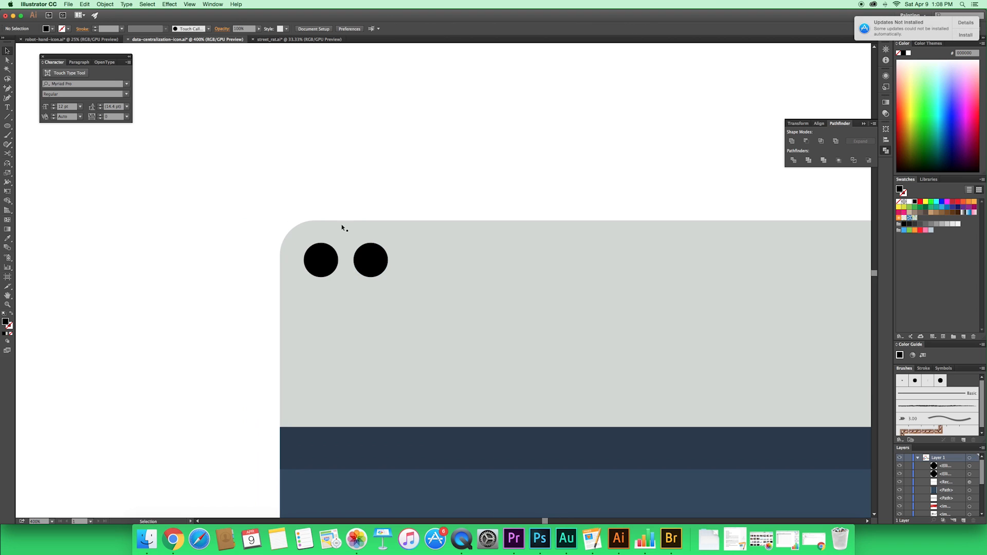
pyautogui.press('space')
pyautogui.moveTo(369, 196); pyautogui.dragTo(368, 194)
# - Fill the left circle with the bright red sampled from the second row of the red palette
pyautogui.click(318, 263)
pyautogui.click(319, 265)
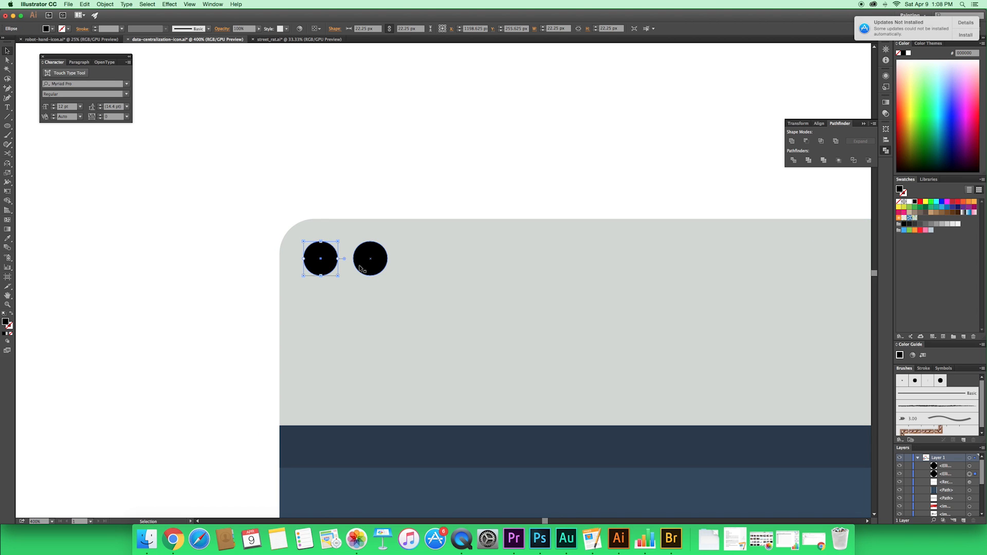
pyautogui.press('super+minus')
pyautogui.press('super+minus')
pyautogui.press('super+minus')
pyautogui.press('super+minus')
pyautogui.press('super+minus')
pyautogui.press('super+minus')
pyautogui.press('super+minus')
pyautogui.press('space')
pyautogui.moveTo(277, 332); pyautogui.dragTo(445, 225)
pyautogui.press('super+plus')
pyautogui.press('super+plus')
pyautogui.press('space')
pyautogui.moveTo(197, 320); pyautogui.dragTo(398, 288)
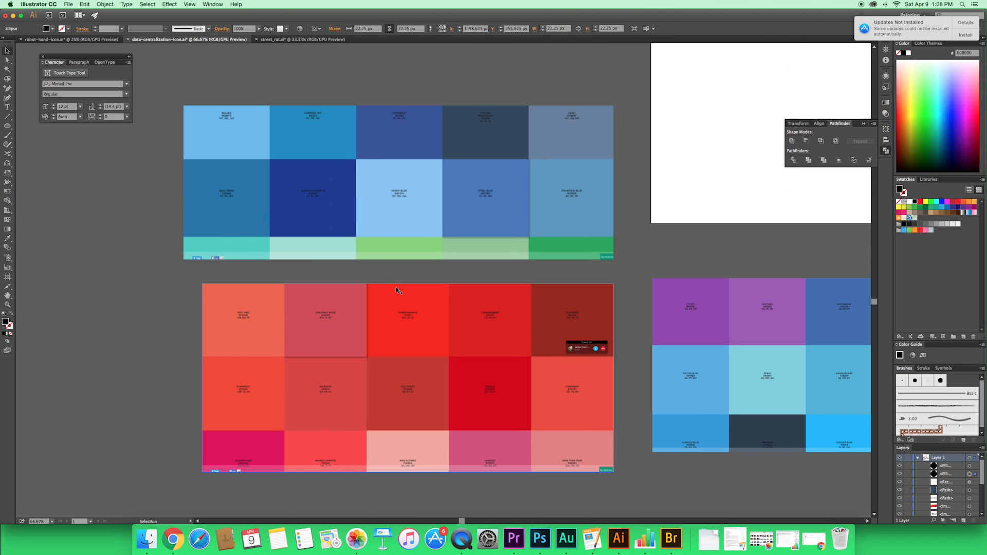
pyautogui.press('i')
pyautogui.click(264, 382)
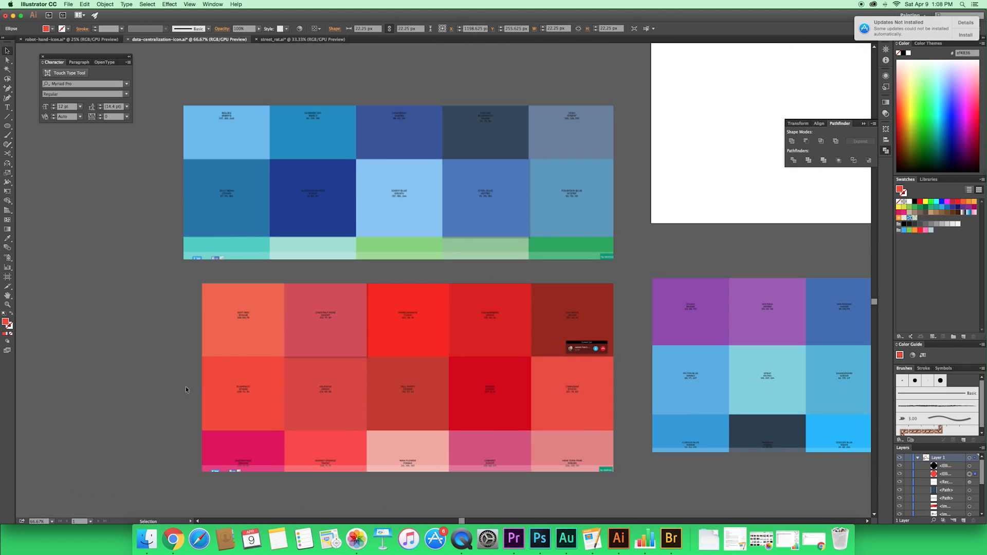
# - Fill the right circle with the Emerald green sampled from the flat color palette
pyautogui.press('space')
pyautogui.moveTo(186, 387); pyautogui.dragTo(242, 359)
pyautogui.press('super+plus')
pyautogui.press('super+plus')
pyautogui.press('super+minus')
pyautogui.moveTo(486, 266); pyautogui.dragTo(313, 331)
pyautogui.press('super+equal')
pyautogui.press('super+equal')
pyautogui.press('super+equal')
pyautogui.moveTo(323, 266); pyautogui.dragTo(402, 335)
pyautogui.click(621, 248)
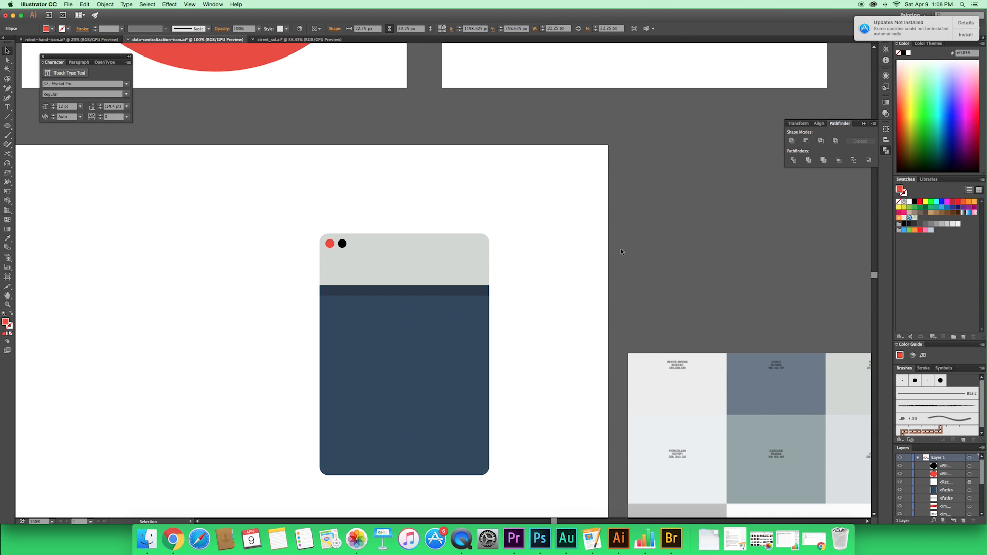
pyautogui.click(343, 244)
pyautogui.moveTo(518, 346); pyautogui.dragTo(388, 164)
pyautogui.moveTo(599, 412); pyautogui.dragTo(519, 278)
pyautogui.press('i')
pyautogui.click(502, 313)
pyautogui.press('v')
pyautogui.click(317, 108)
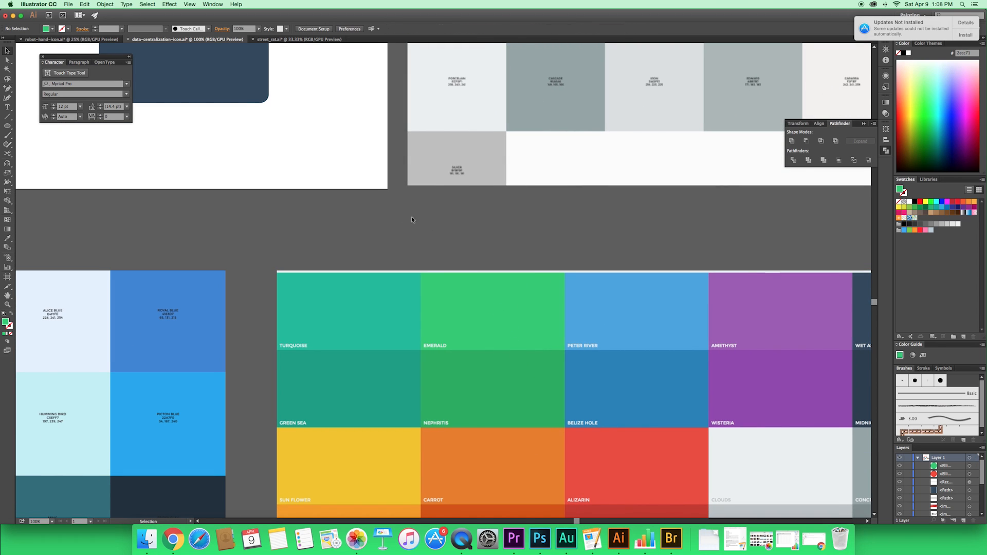
# - Examine how the red and green circles look on the light grey top and within the whole shape
pyautogui.moveTo(317, 105); pyautogui.dragTo(535, 284)
pyautogui.moveTo(534, 180); pyautogui.dragTo(572, 380)
pyautogui.press('super+equal')
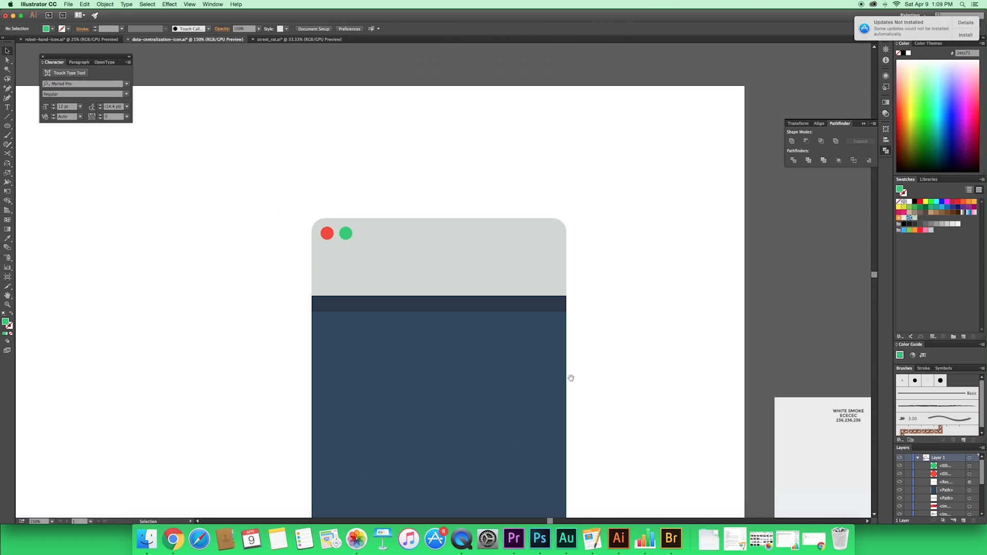
pyautogui.moveTo(486, 318)
pyautogui.mouseDown()
pyautogui.moveTo(504, 339)
pyautogui.moveTo(502, 320)
pyautogui.mouseUp()
pyautogui.press('super+equal')
pyautogui.press('super+minus')
pyautogui.moveTo(783, 324); pyautogui.dragTo(736, 299)
pyautogui.press('super+minus')
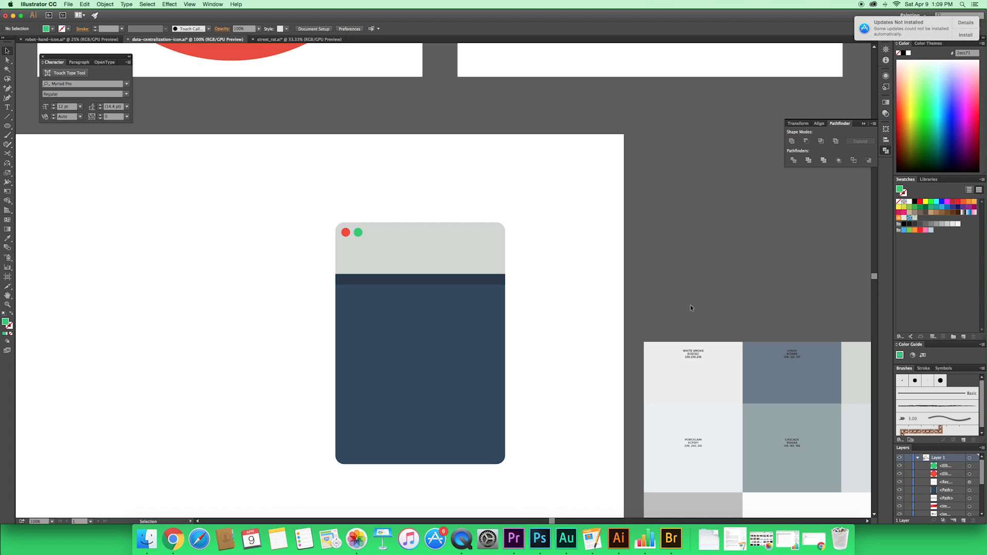
pyautogui.moveTo(647, 306); pyautogui.dragTo(656, 269)
pyautogui.press('super+minus')
pyautogui.press('super+equal')
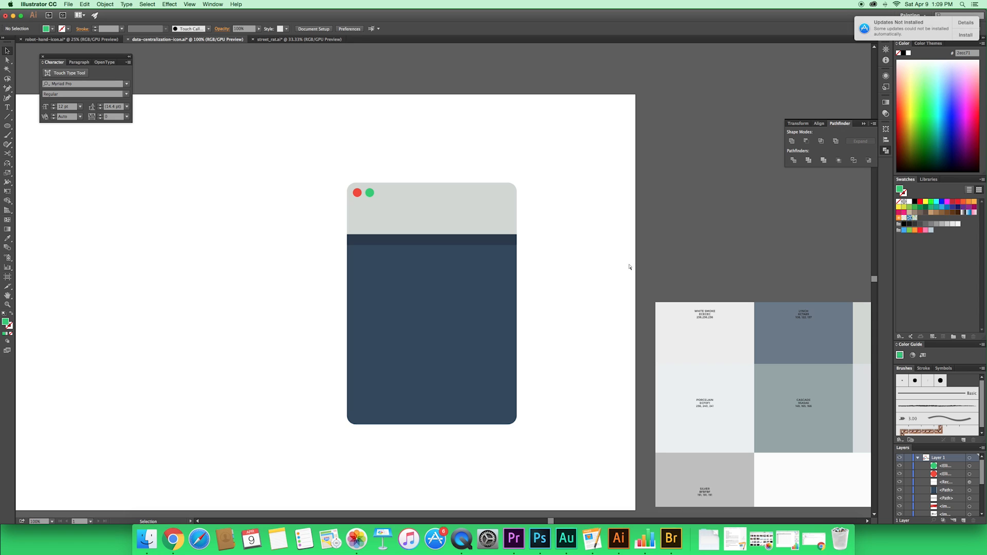
# - Enlarge the red and green circles together to about 25 px in diameter
pyautogui.press('super+equal')
pyautogui.press('super+equal')
pyautogui.moveTo(457, 234); pyautogui.dragTo(553, 326)
pyautogui.click(395, 198)
pyautogui.keyDown('shift'); pyautogui.click(371, 198); pyautogui.keyUp('shift')
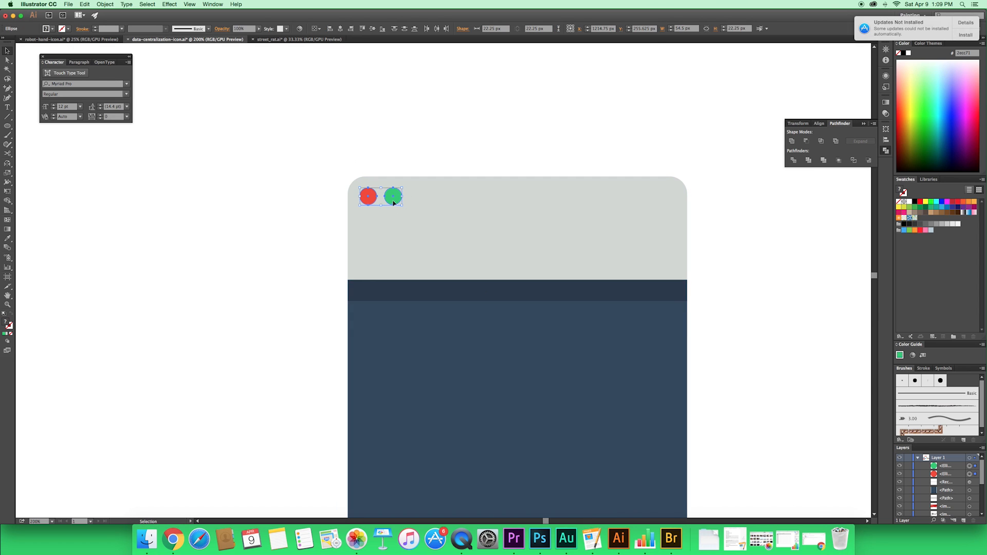
pyautogui.moveTo(402, 205)
pyautogui.mouseDown()
pyautogui.moveTo(420, 218)
pyautogui.moveTo(410, 208)
pyautogui.mouseUp()
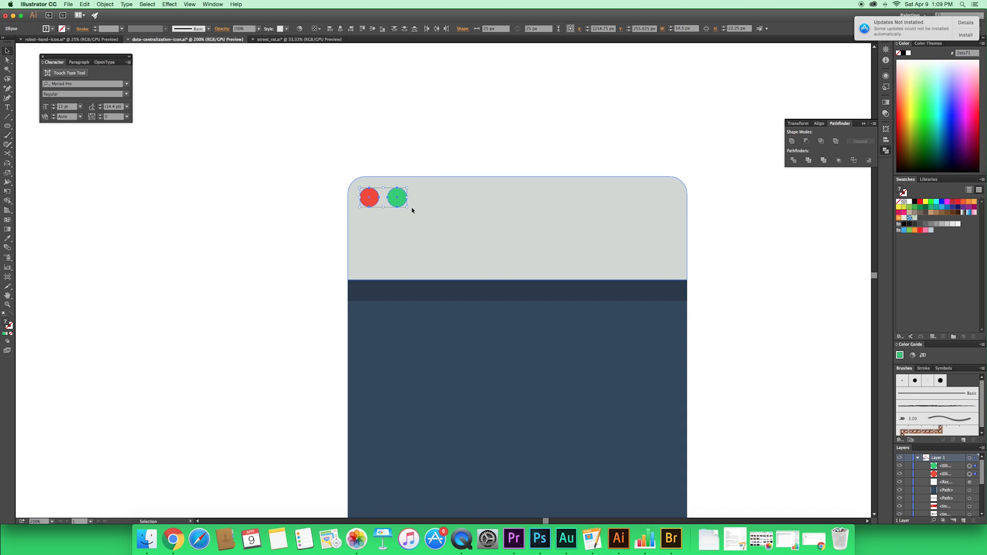
pyautogui.click(411, 108)
# - Examine the proportions of the enlarged circles against the complete two-tone shape
pyautogui.press('space')
pyautogui.moveTo(413, 107); pyautogui.dragTo(417, 124)
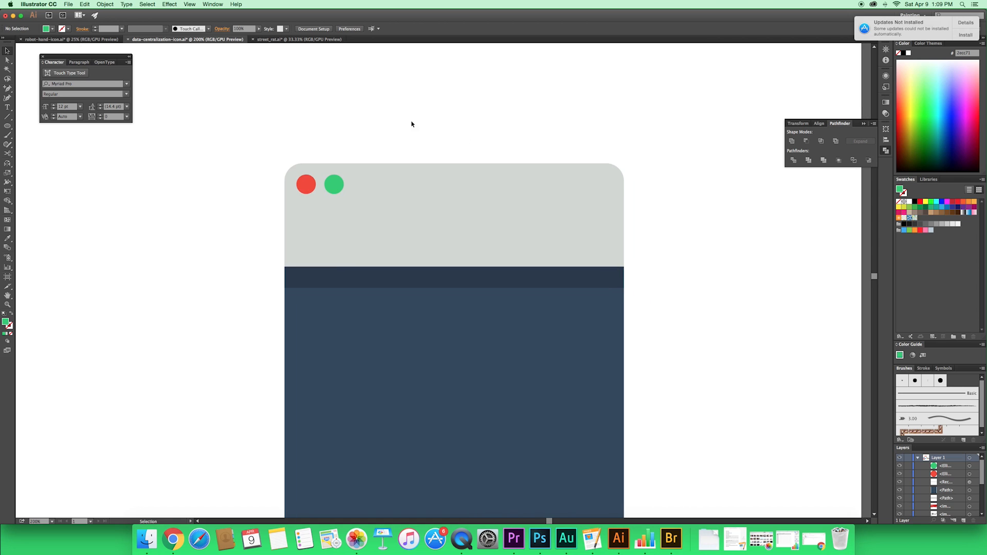
pyautogui.press('super+minus')
pyautogui.press('super+minus')
pyautogui.press('super+minus')
pyautogui.press('super+equal')
pyautogui.press('super+equal')
pyautogui.press('super+equal')
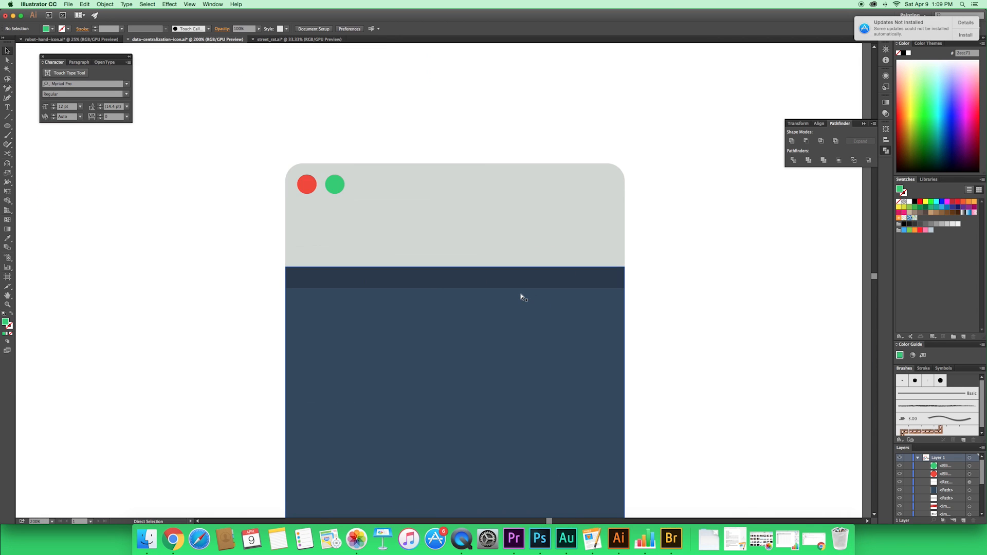
pyautogui.press('super+minus')
pyautogui.press('super+minus')
pyautogui.press('super+equal')
pyautogui.press('super+minus')
pyautogui.press('space')
pyautogui.moveTo(583, 312); pyautogui.dragTo(535, 304)
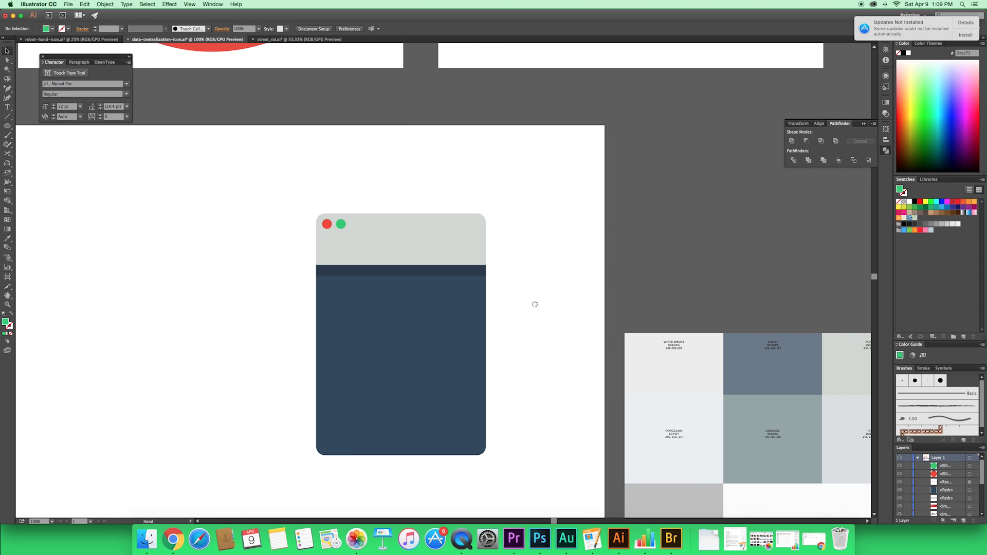
# - Duplicate the light grey top, shadow strip and navy body together, placing the copy directly to the right of the original
pyautogui.click(477, 347)
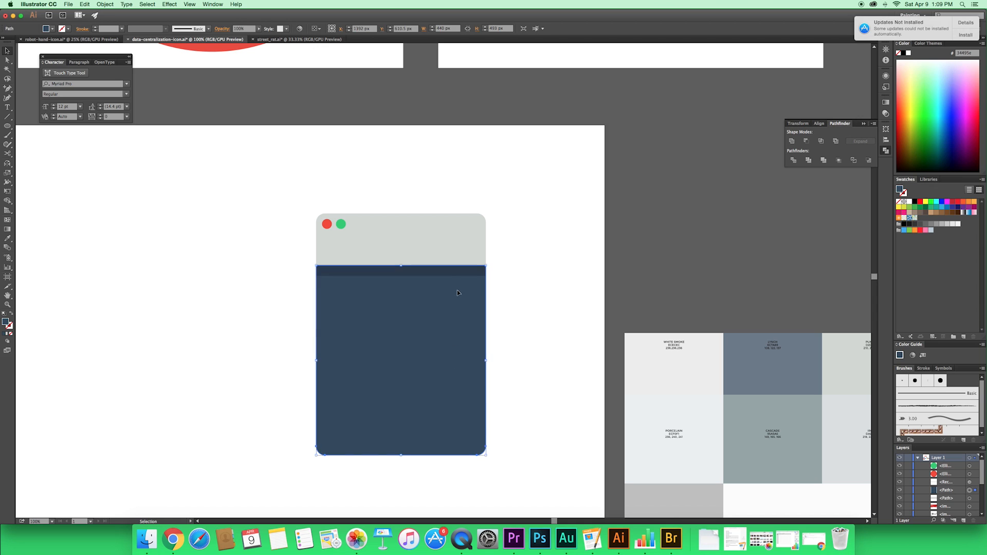
pyautogui.keyDown('shift'); pyautogui.click(452, 272); pyautogui.keyUp('shift')
pyautogui.keyDown('shift'); pyautogui.click(451, 241); pyautogui.keyUp('shift')
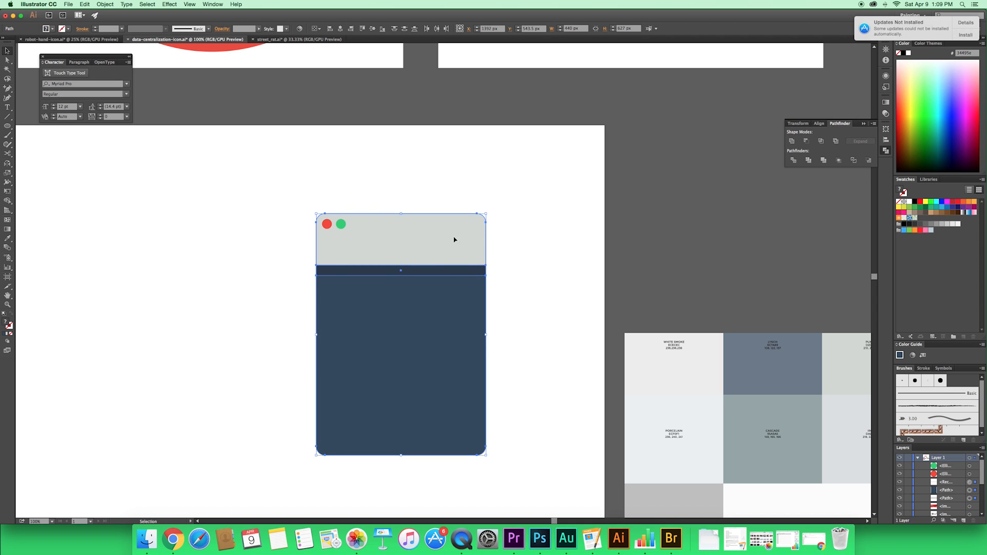
pyautogui.press('a')
pyautogui.press('v')
pyautogui.hscroll(5, 573, 308)
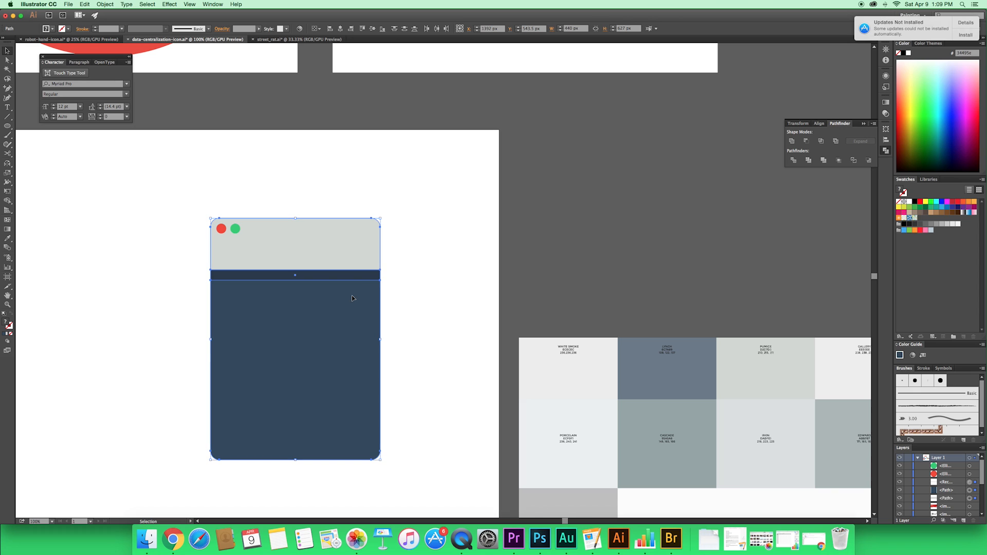
pyautogui.press('super+v')
pyautogui.moveTo(442, 278); pyautogui.dragTo(473, 331)
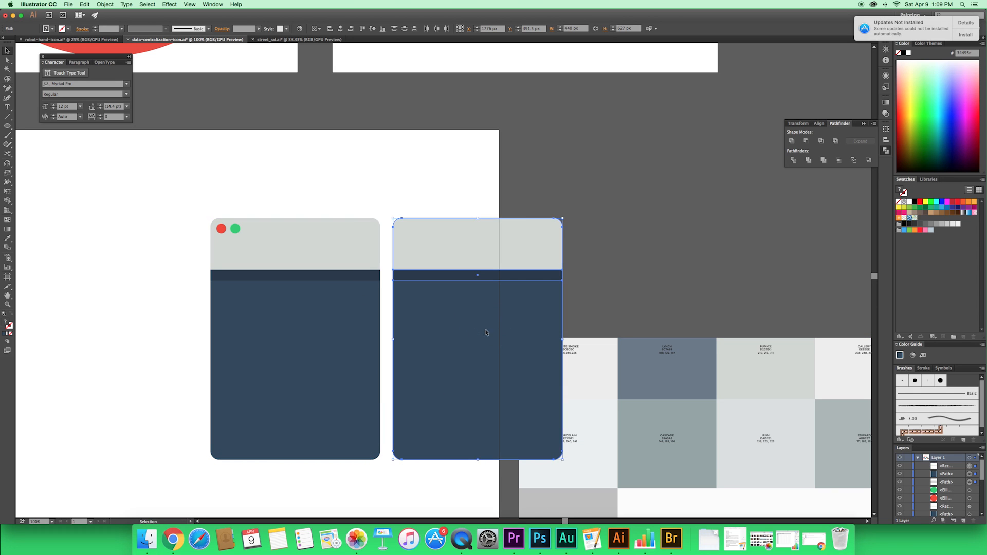
pyautogui.hscroll(3, 549, 293)
pyautogui.hscroll(-3, 525, 242)
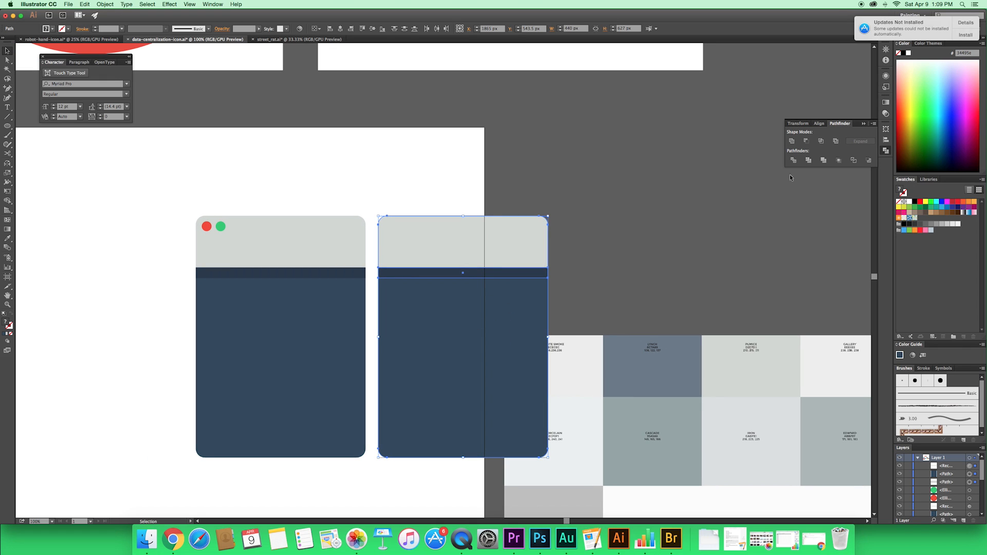
# - Unite the three duplicated pieces into a single rounded shape with Pathfinder
pyautogui.click(791, 142)
pyautogui.click(661, 260)
pyautogui.hscroll(1, 565, 278)
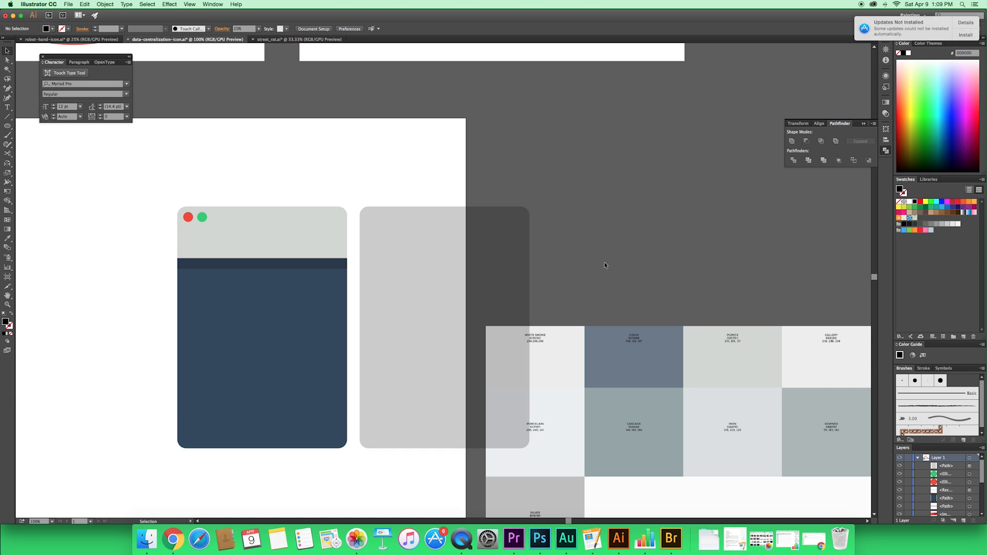
# - Fill the united copy with the slate-colored Lynch swatch sampled from the grey palette
pyautogui.click(469, 279)
pyautogui.press('i')
pyautogui.click(634, 348)
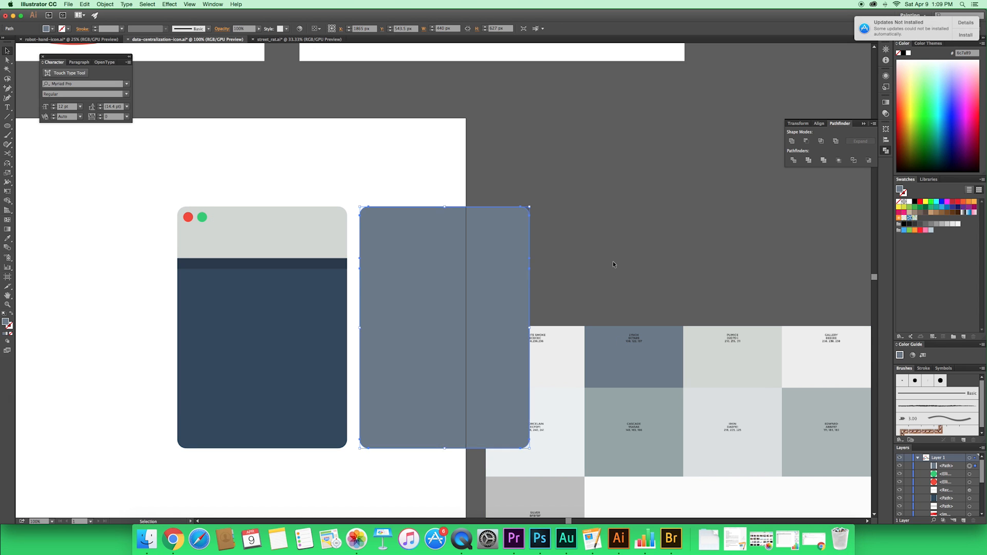
# - Draw a rectangle about 272 by 706 px covering the left half of the slate duplicate
pyautogui.hscroll(-2, 613, 261)
pyautogui.press('v')
pyautogui.hscroll(2, 653, 283)
pyautogui.click(616, 272)
pyautogui.press('m')
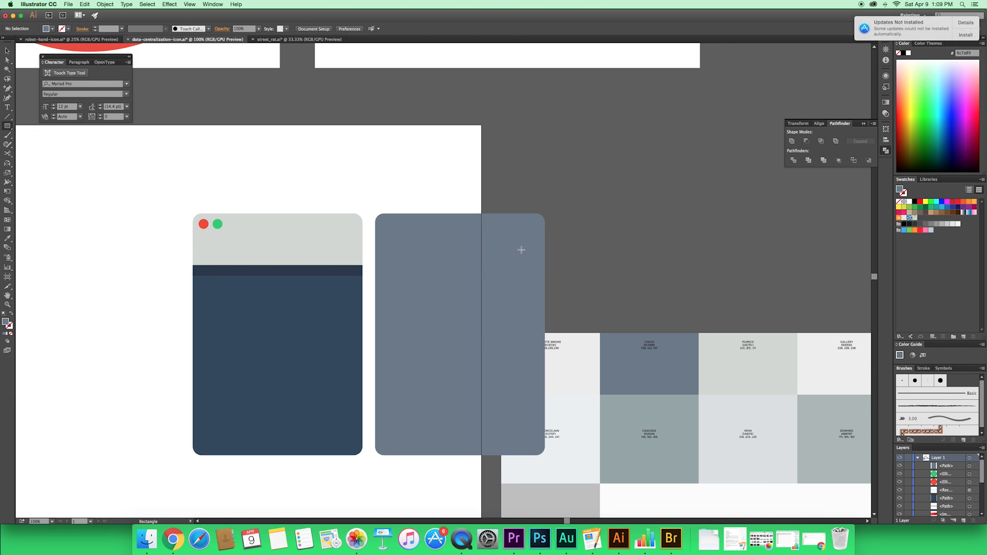
pyautogui.moveTo(461, 201); pyautogui.dragTo(356, 472)
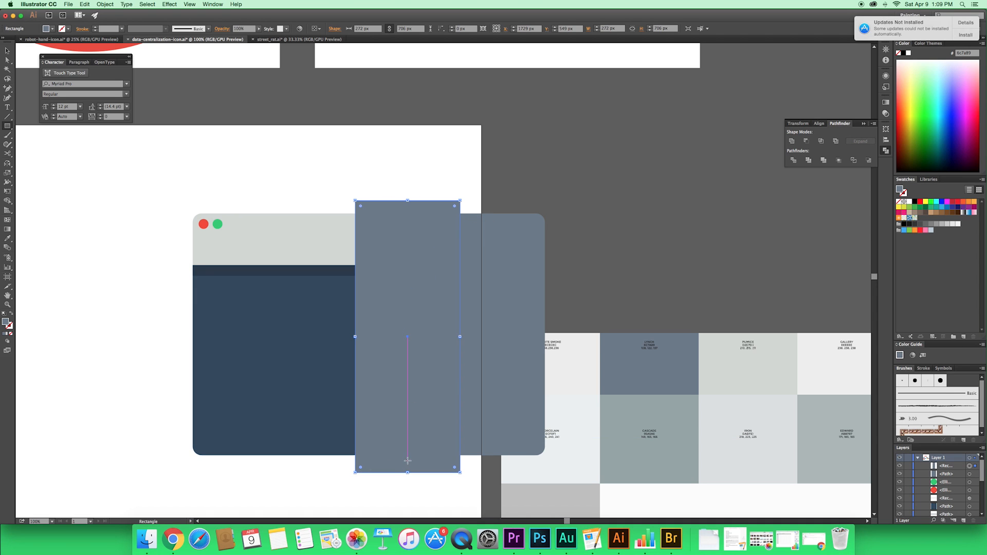
# - Subtract the rectangle from the slate duplicate with Pathfinder's Minus Front, leaving only its right half
pyautogui.press('v')
pyautogui.keyDown('shift'); pyautogui.click(504, 345); pyautogui.keyUp('shift')
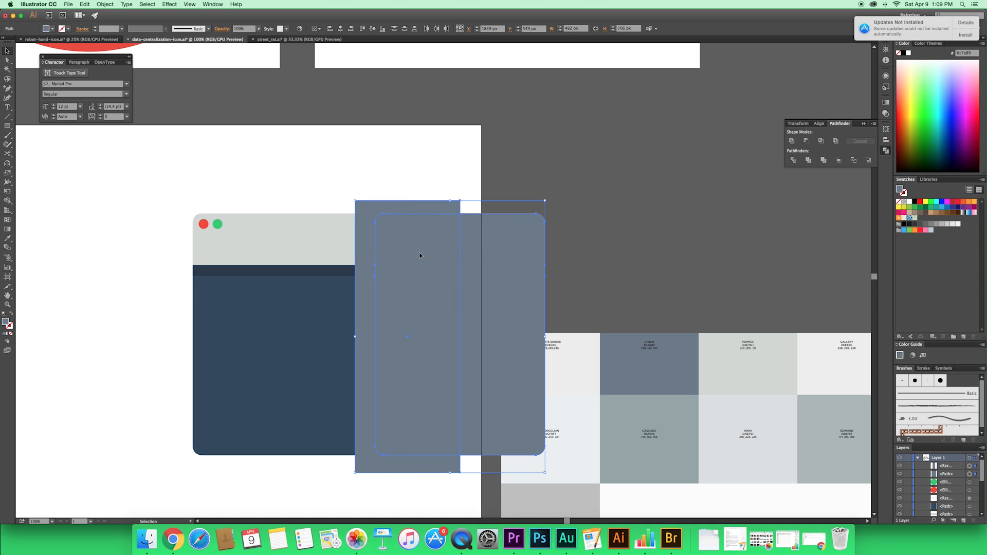
pyautogui.click(807, 141)
pyautogui.click(625, 223)
# - Move the remaining slate half onto the right half of the original two-tone shape, aligning their outer edges
pyautogui.hscroll(-2, 626, 223)
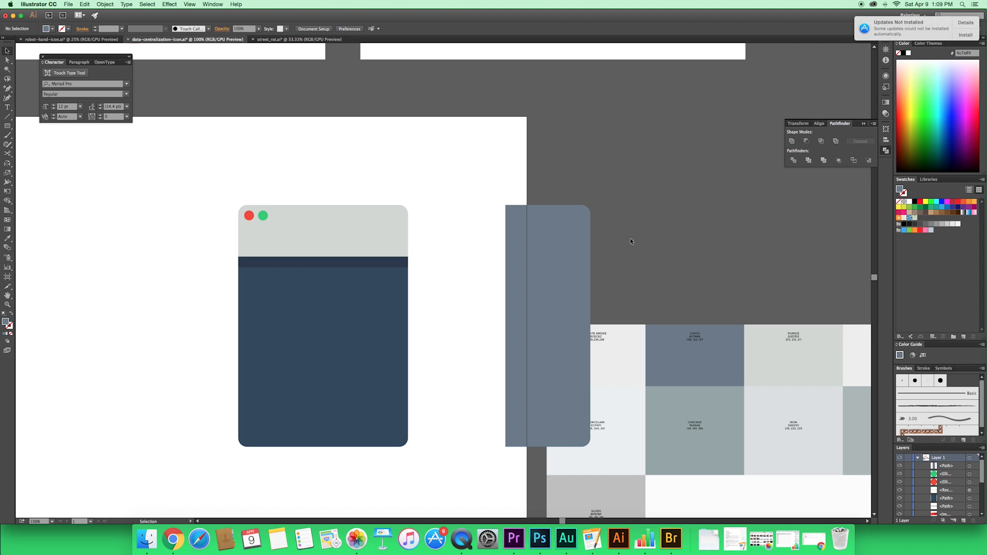
pyautogui.moveTo(569, 255); pyautogui.dragTo(395, 253)
pyautogui.hscroll(-3, 566, 257)
pyautogui.scroll(1, 566, 257)
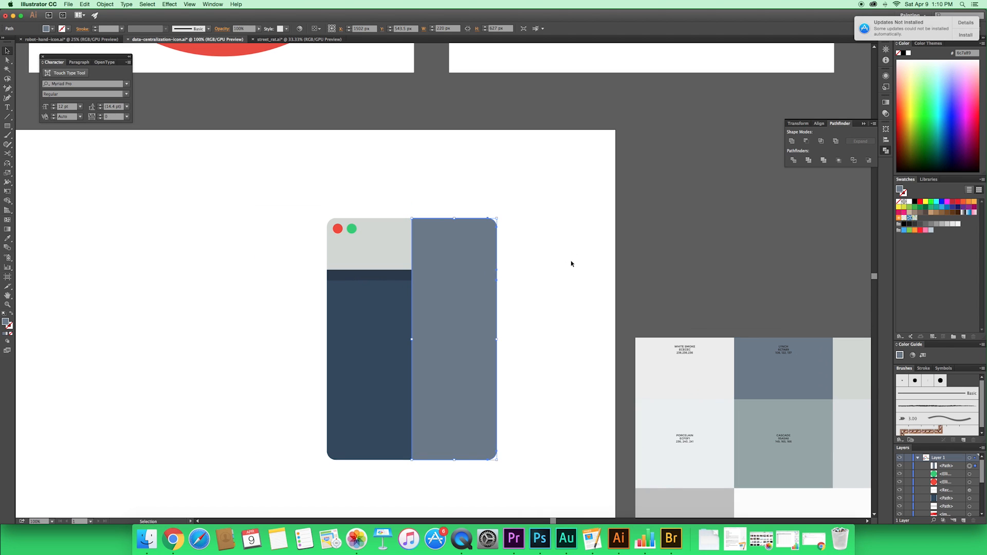
# - Change the fill of the half overlay to black in the Color Picker
pyautogui.doubleClick(6, 322)
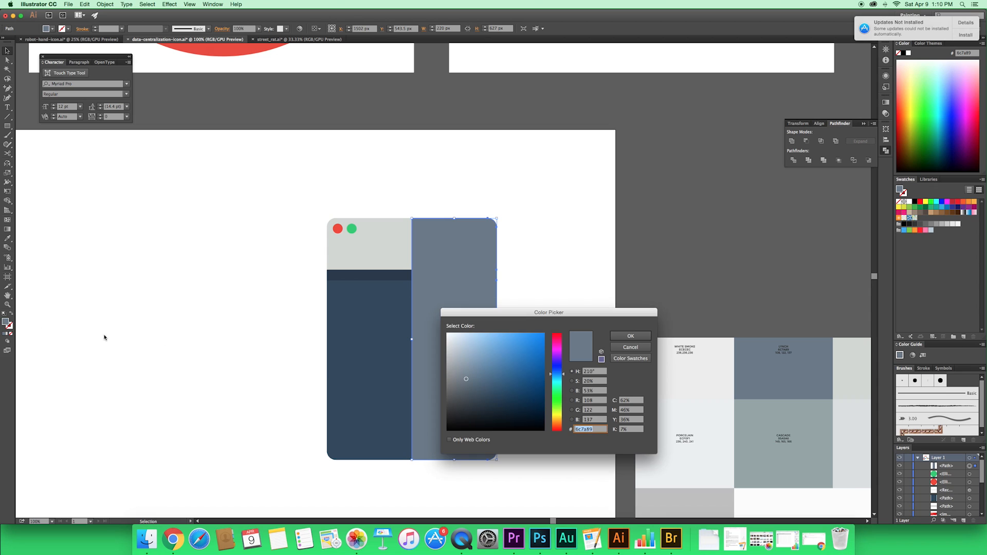
pyautogui.click(447, 430)
pyautogui.click(617, 338)
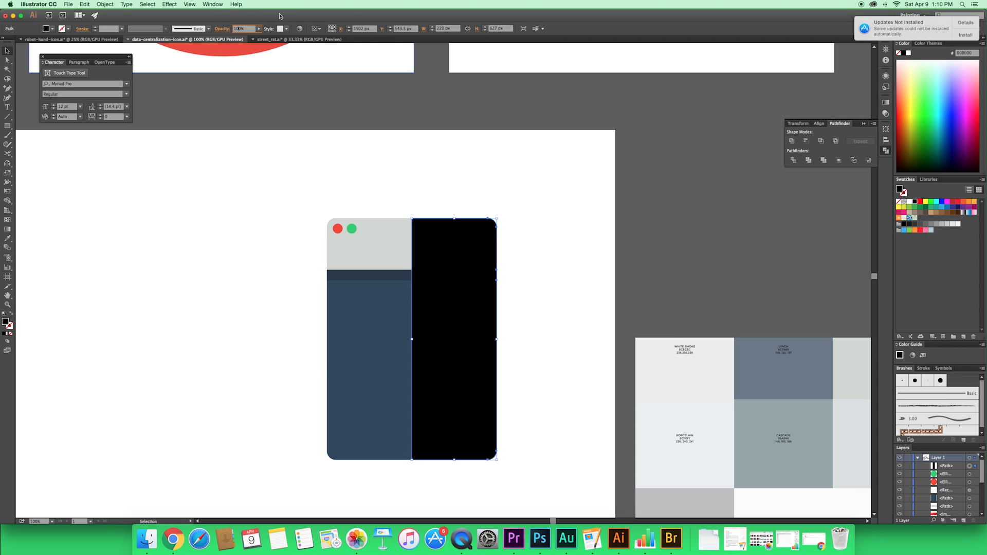
# - Set the black half overlay's opacity to 5% and deselect it
pyautogui.press('Return')
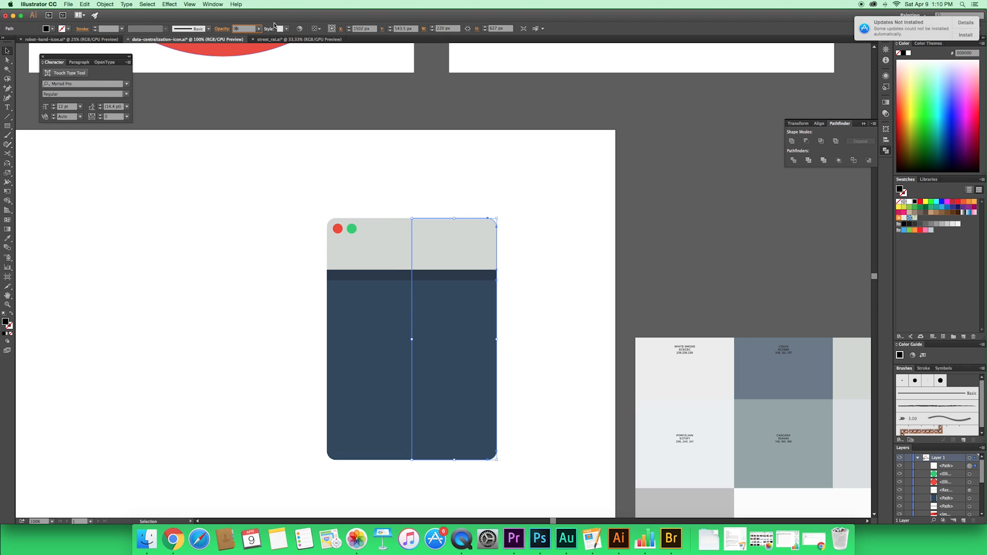
pyautogui.write('5')
pyautogui.press('Return')
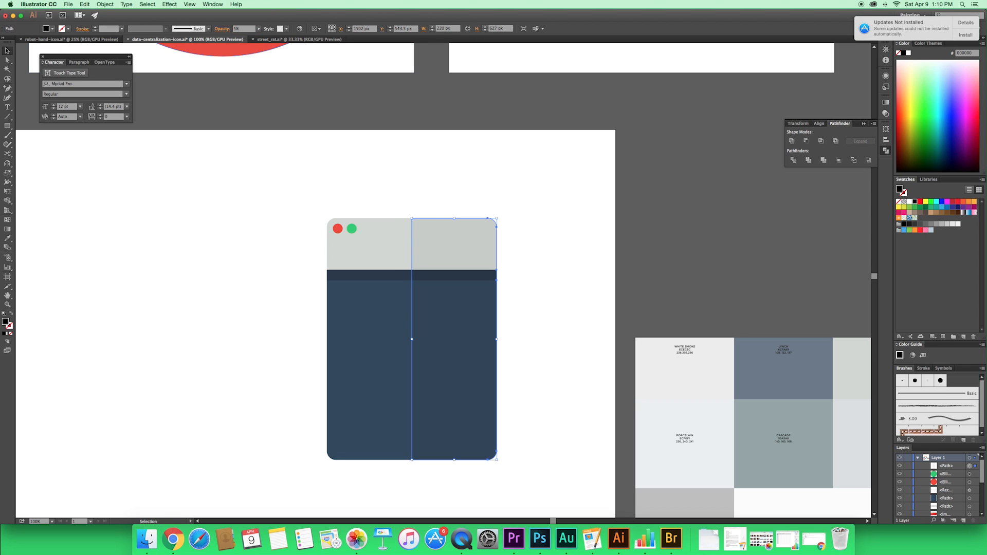
pyautogui.click(584, 120)
# - Examine the subtle half shading on the two-tone shape at different magnifications
pyautogui.moveTo(642, 174); pyautogui.dragTo(672, 174)
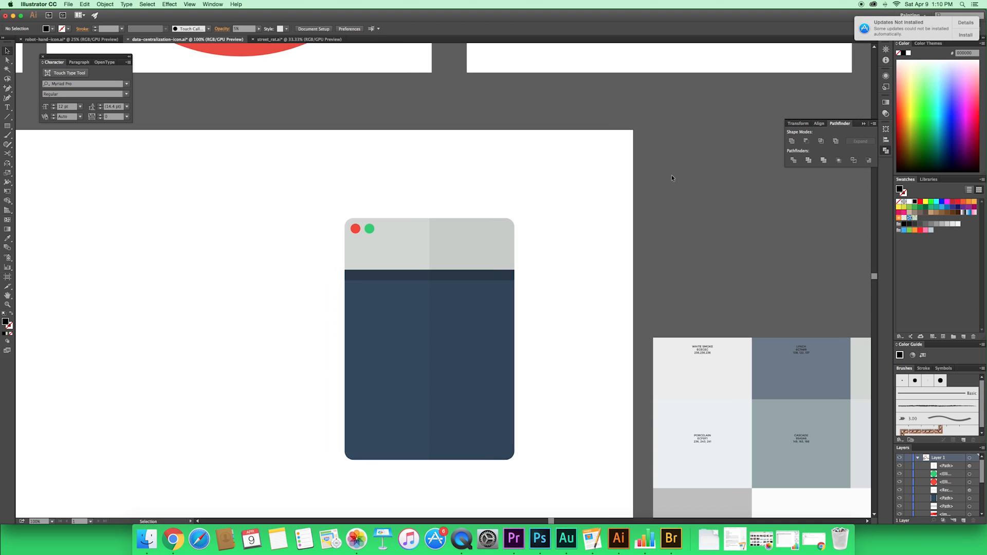
pyautogui.press('super+minus')
pyautogui.press('super+plus')
pyautogui.press('super+plus')
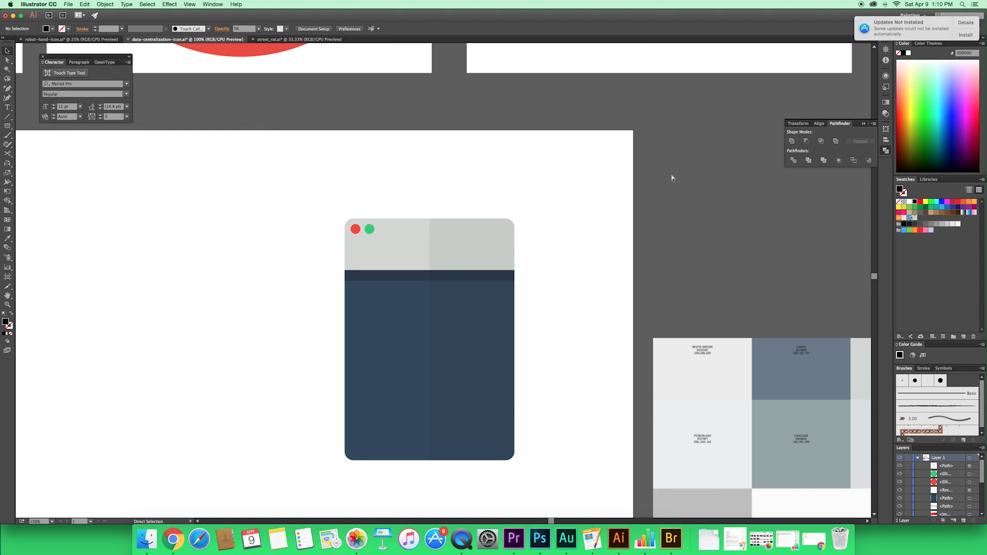
pyautogui.press('super+minus')
pyautogui.press('super+plus')
pyautogui.press('super+minus')
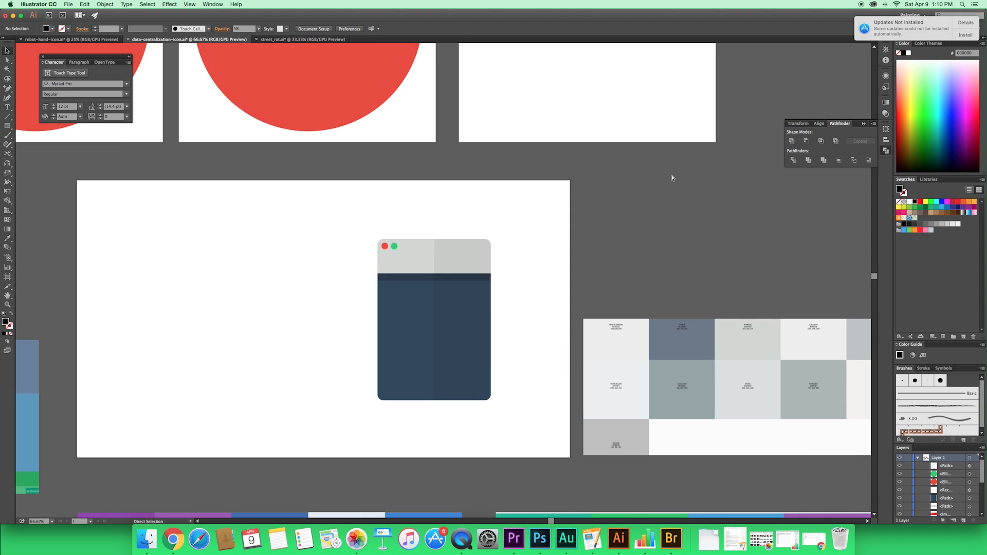
pyautogui.press('super+plus')
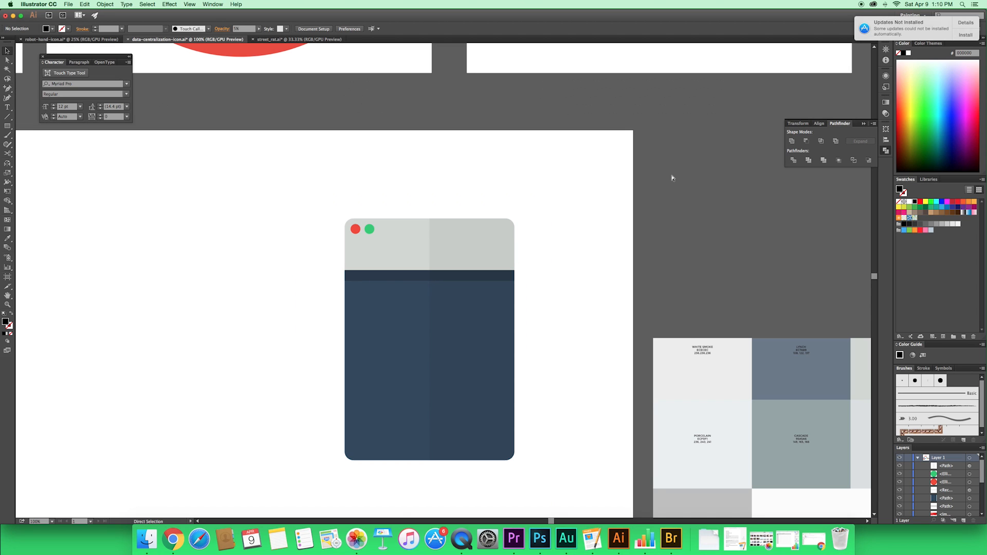
# - Group the two-tone shape, shadow strip, indicator circles and half overlay into one object
pyautogui.hscroll(-3, 431, 223)
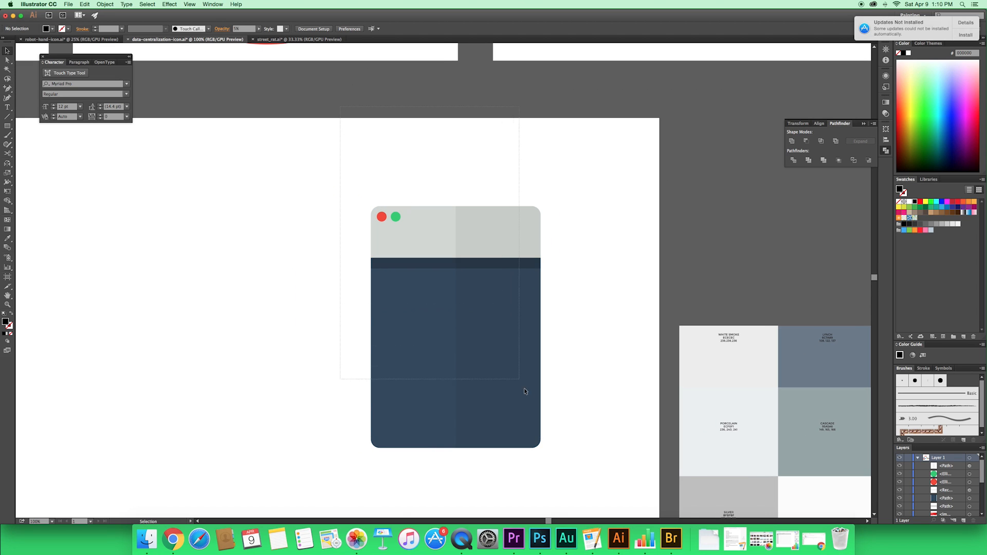
pyautogui.moveTo(524, 389); pyautogui.dragTo(557, 459)
pyautogui.press('a')
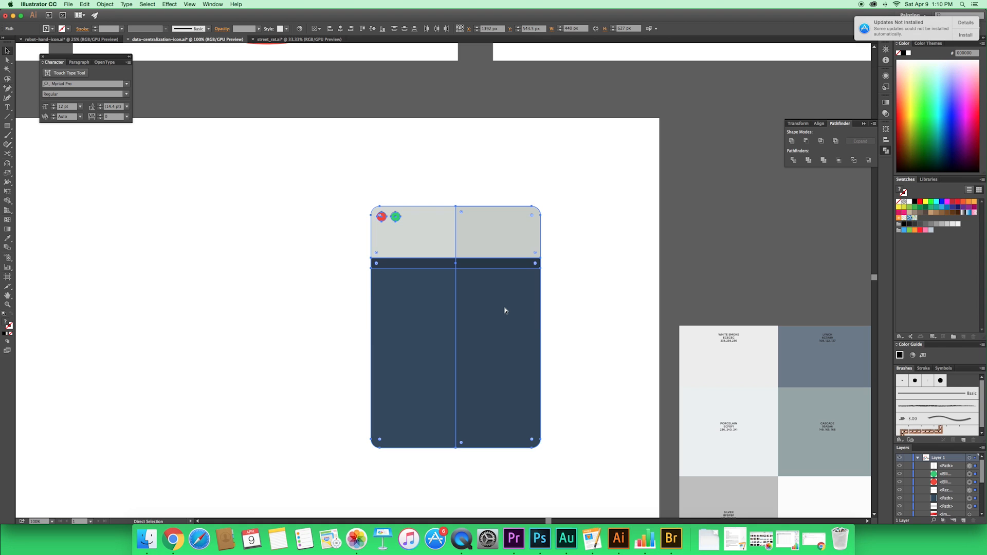
pyautogui.press('super+g')
pyautogui.click(721, 243)
pyautogui.moveTo(681, 282); pyautogui.dragTo(745, 220)
# - Scale the grouped window icon down proportionally to about 106 by 151 px
pyautogui.moveTo(463, 289); pyautogui.dragTo(574, 341)
pyautogui.press('super+z')
pyautogui.moveTo(609, 225); pyautogui.dragTo(548, 312)
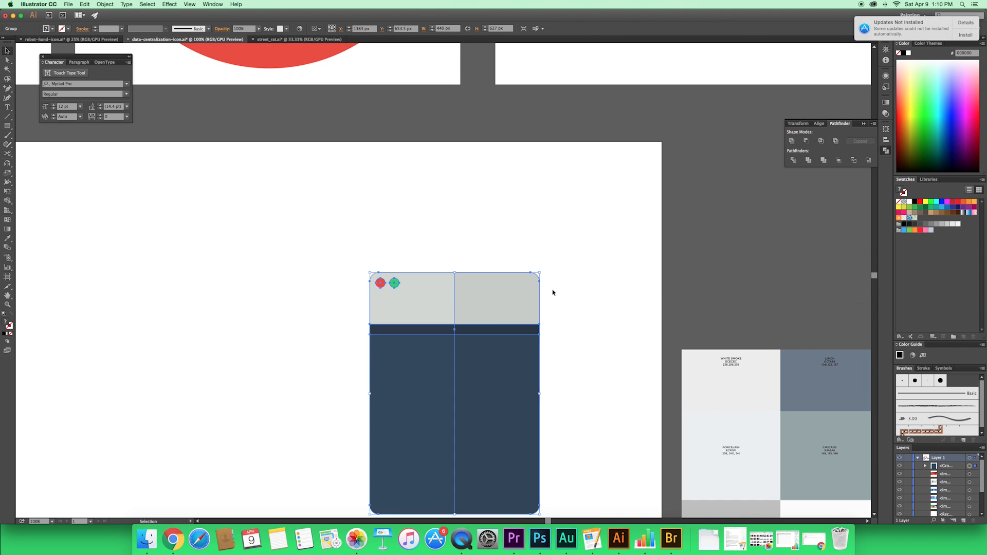
pyautogui.moveTo(540, 273); pyautogui.dragTo(477, 341)
pyautogui.moveTo(578, 365); pyautogui.dragTo(667, 327)
pyautogui.click(777, 270)
pyautogui.moveTo(778, 271); pyautogui.dragTo(725, 253)
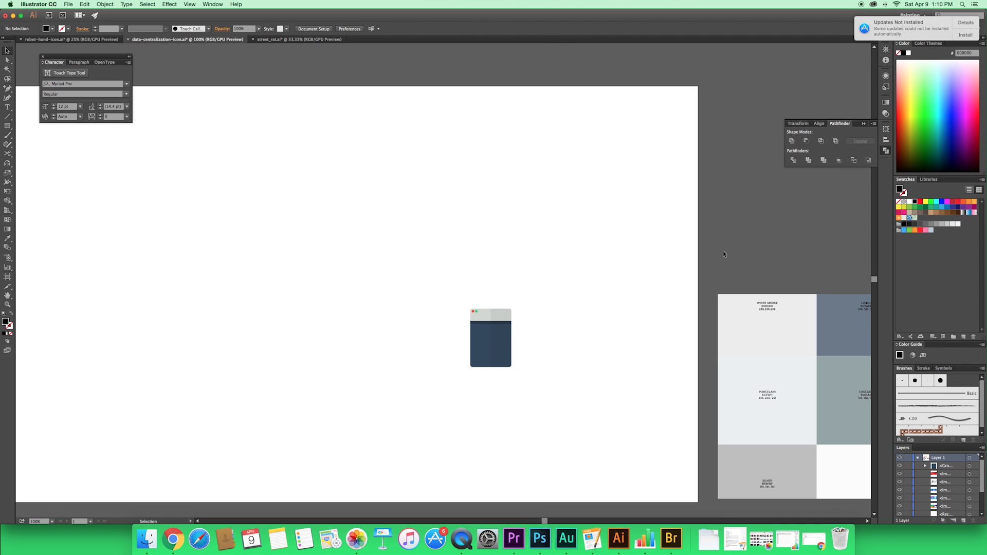
# - Move the reduced window group up and slightly to the left on its artboard
pyautogui.click(509, 337)
pyautogui.moveTo(509, 338); pyautogui.dragTo(479, 242)
pyautogui.moveTo(585, 241); pyautogui.dragTo(664, 311)
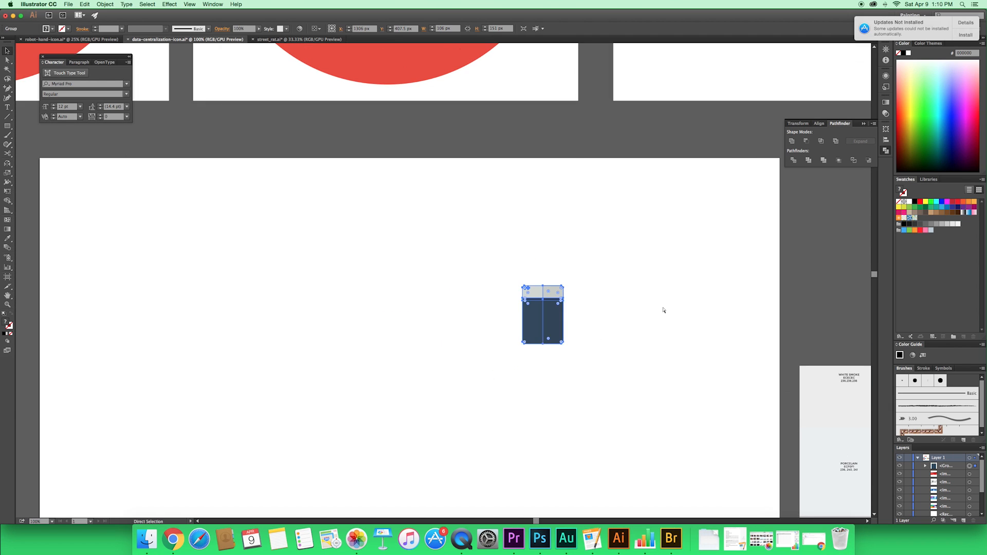
# - Bring the large red circle from the artboard above onto the icon's artboard, behind the small window group
pyautogui.press('super+minus')
pyautogui.press('super+minus')
pyautogui.moveTo(683, 251); pyautogui.dragTo(685, 310)
pyautogui.moveTo(455, 171); pyautogui.dragTo(484, 396)
pyautogui.moveTo(618, 367); pyautogui.dragTo(527, 292)
pyautogui.click(664, 309)
pyautogui.press('super+equal')
pyautogui.press('super+equal')
pyautogui.hscroll(-3, 557, 283)
pyautogui.scroll(-1, 557, 282)
pyautogui.moveTo(759, 282); pyautogui.dragTo(712, 280)
pyautogui.click(694, 278)
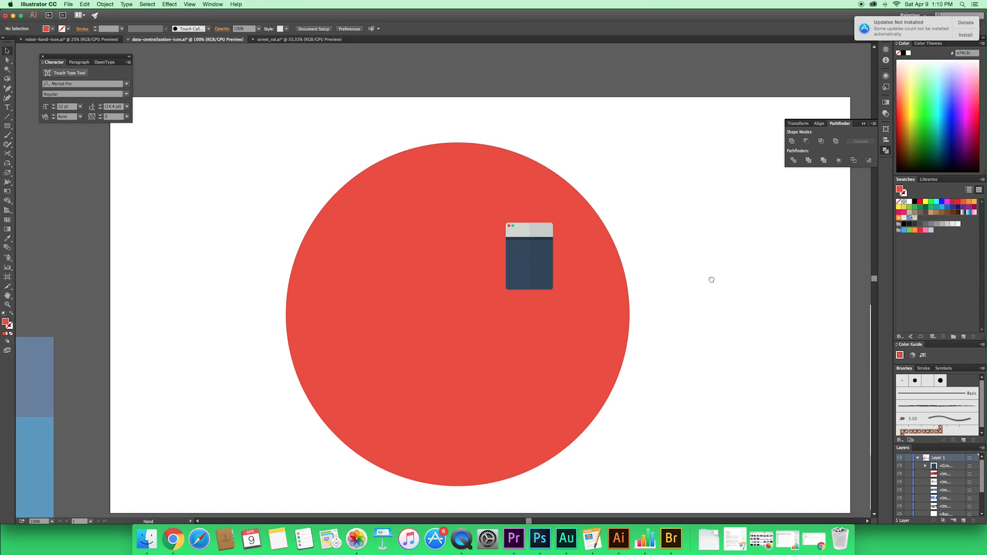
# - Duplicate the window group straight down into the lower right part of the red circle
pyautogui.moveTo(554, 262); pyautogui.dragTo(554, 393)
pyautogui.click(663, 368)
pyautogui.hscroll(-1, 663, 368)
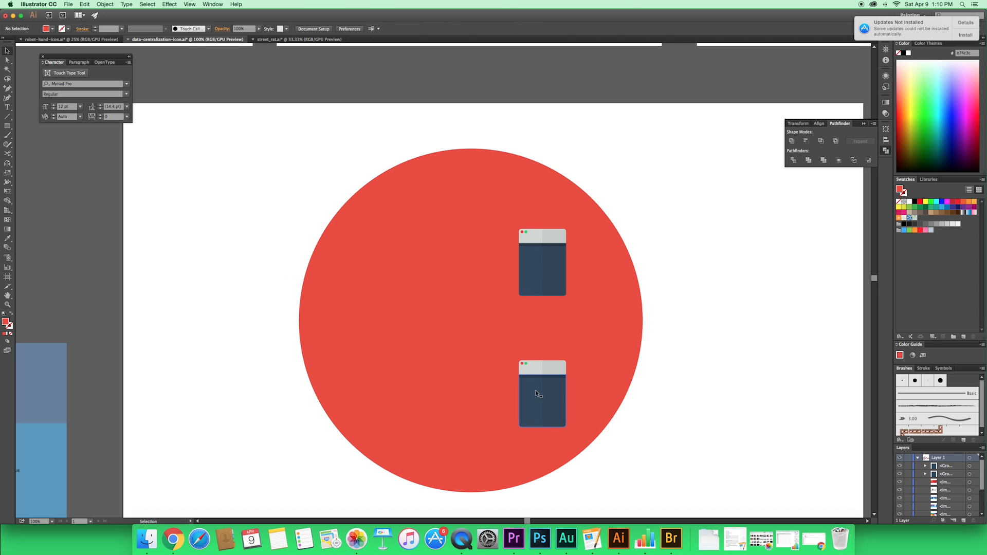
# - Duplicate both window groups horizontally to the left, forming a two-by-two arrangement inside the red circle
pyautogui.click(559, 394)
pyautogui.keyDown('shift'); pyautogui.click(548, 282); pyautogui.keyUp('shift')
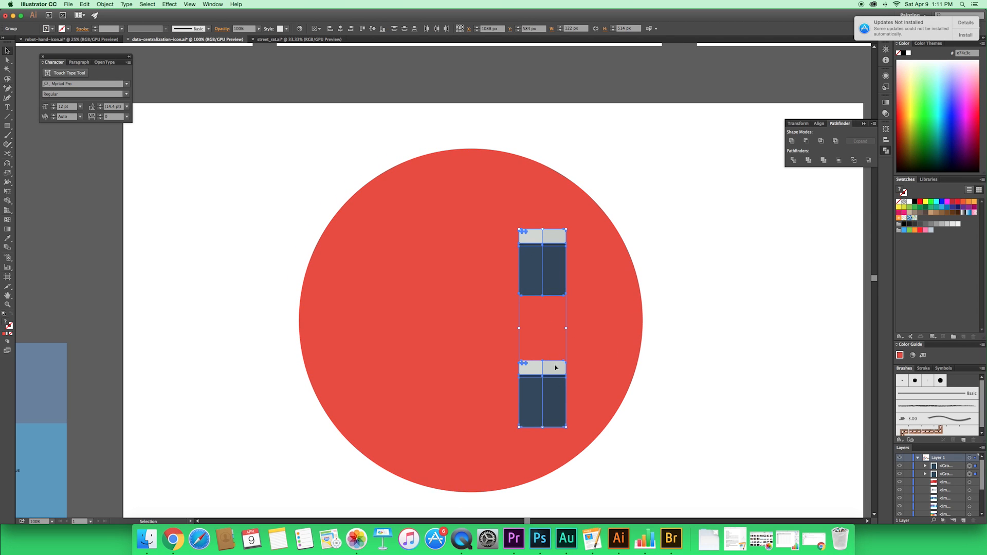
pyautogui.moveTo(546, 278); pyautogui.dragTo(403, 277)
pyautogui.click(712, 286)
# - Inside the upper right window group, set the shadow strip's opacity to 10% and leave isolation mode
pyautogui.press('super+equal')
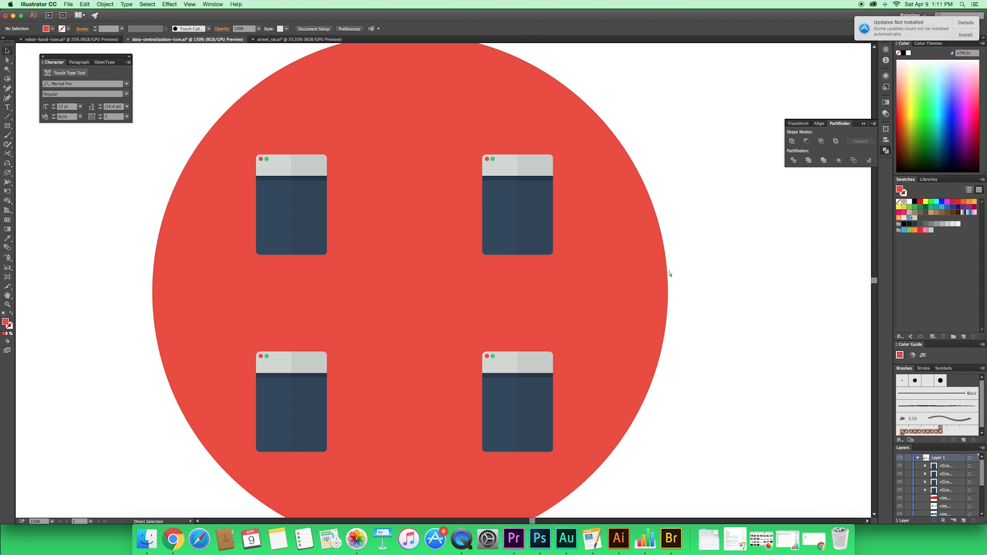
pyautogui.press('super+minus')
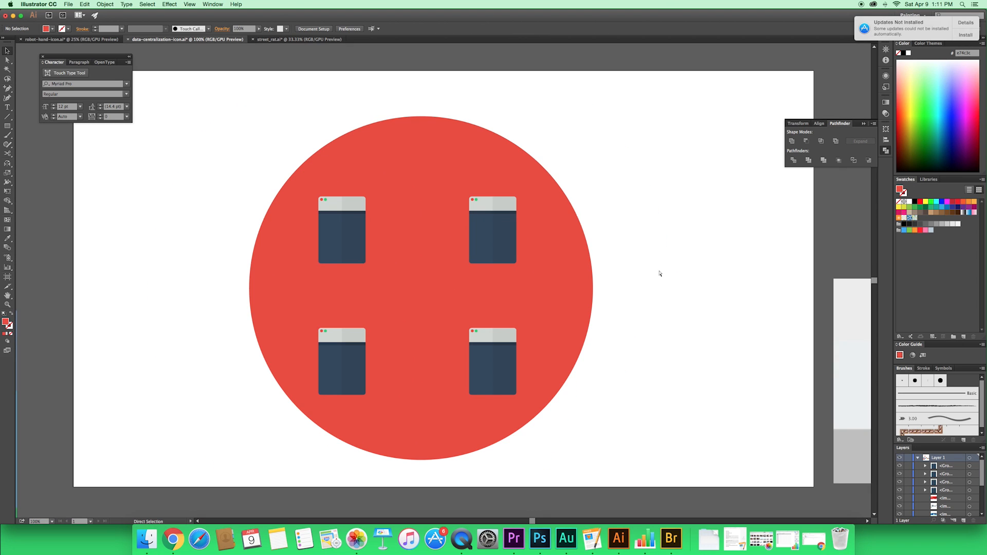
pyautogui.press('super+equal')
pyautogui.press('super+equal')
pyautogui.press('super+equal')
pyautogui.moveTo(551, 206); pyautogui.dragTo(489, 331)
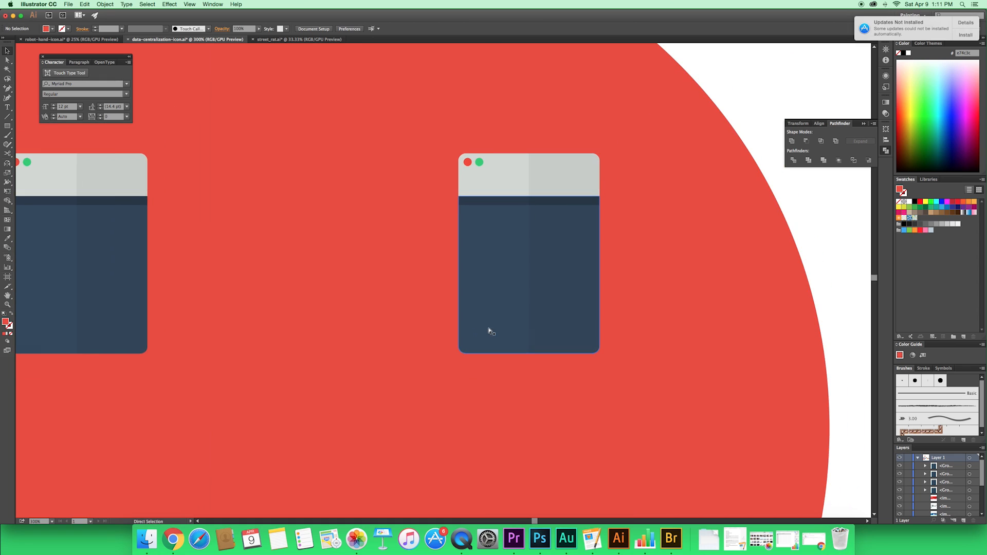
pyautogui.press('super+equal')
pyautogui.press('super+equal')
pyautogui.moveTo(427, 298); pyautogui.dragTo(367, 363)
pyautogui.doubleClick(460, 240)
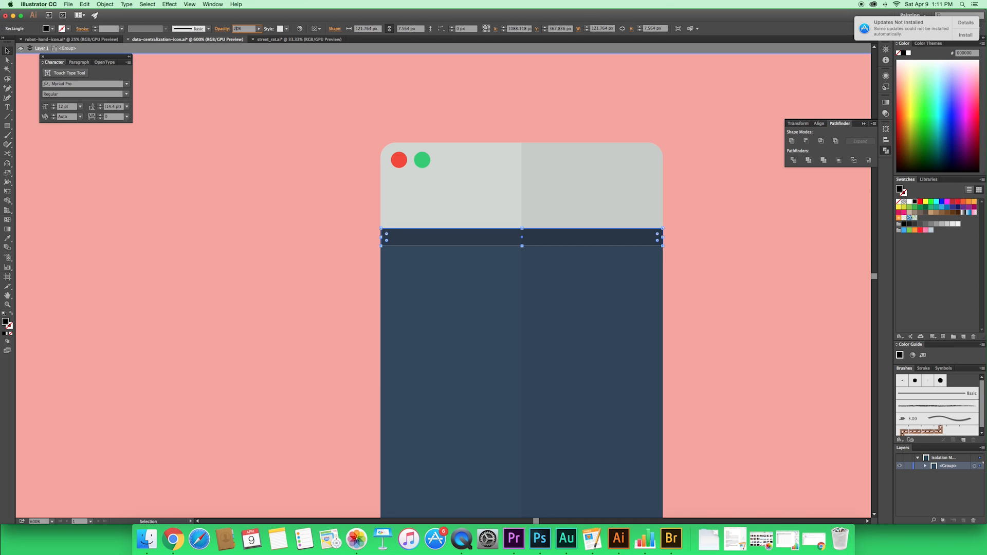
pyautogui.press('Return')
pyautogui.click(328, 223)
pyautogui.doubleClick(322, 232)
# - Reduce the shadow strip's opacity to 10% within the lower right window group, then exit the group
pyautogui.scroll(-5, 335, 67)
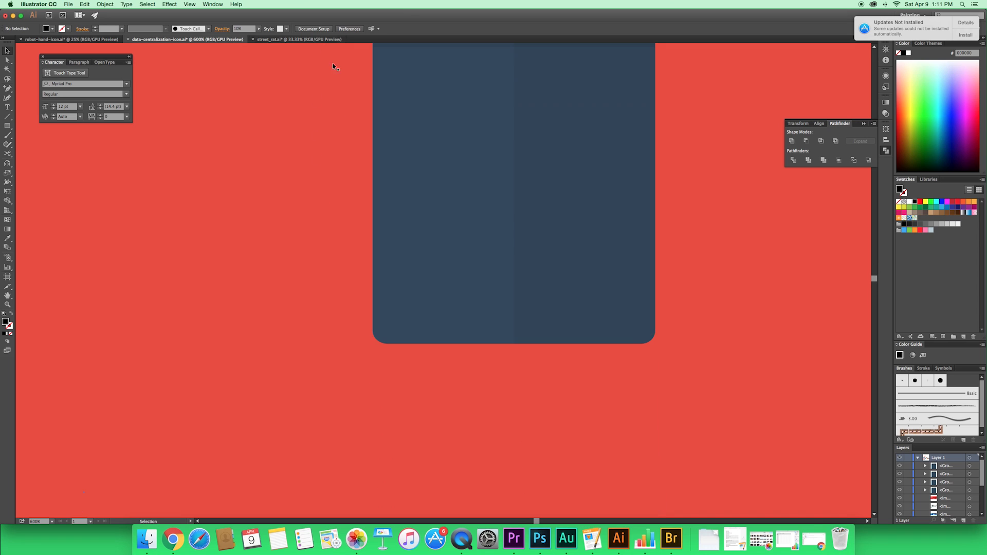
pyautogui.moveTo(337, 263); pyautogui.dragTo(360, 103)
pyautogui.scroll(-10, 375, 298)
pyautogui.click(448, 246)
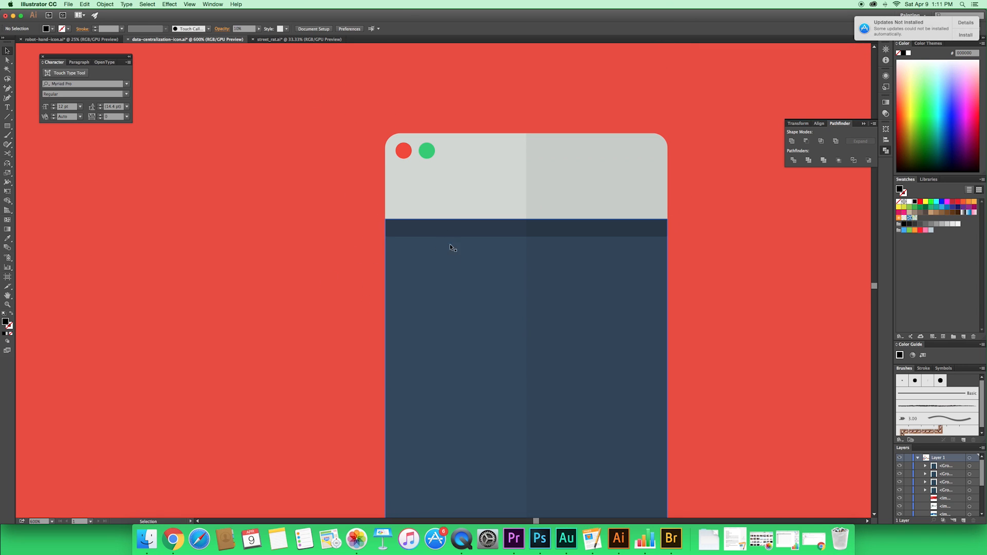
pyautogui.moveTo(317, 229); pyautogui.dragTo(373, 294)
pyautogui.doubleClick(520, 302)
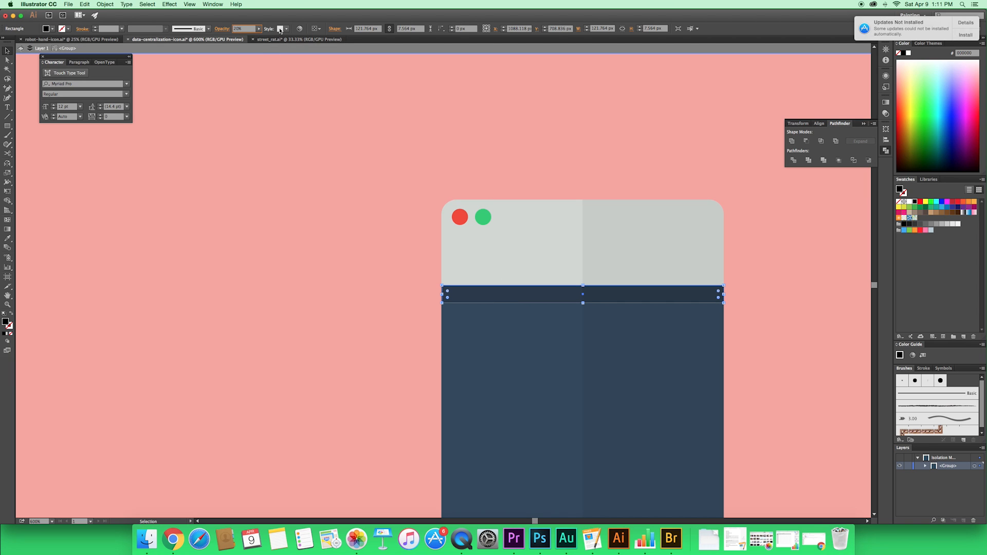
pyautogui.hotkey('shift', 'Down')
pyautogui.press('Return')
pyautogui.doubleClick(165, 247)
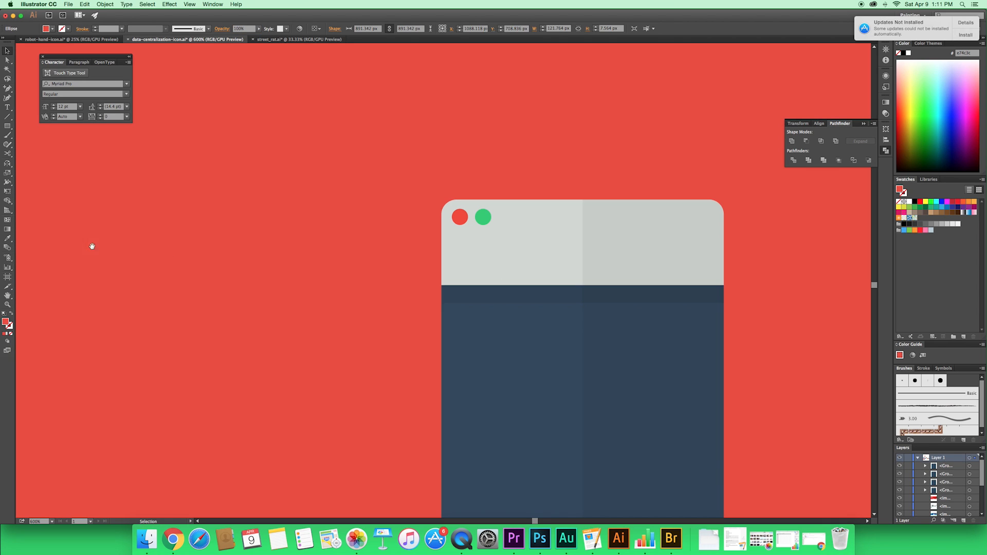
# - Lower the opacity of the lower left window group's shadow strip to 10% and exit the group
pyautogui.moveTo(92, 247); pyautogui.dragTo(426, 225)
pyautogui.doubleClick(390, 274)
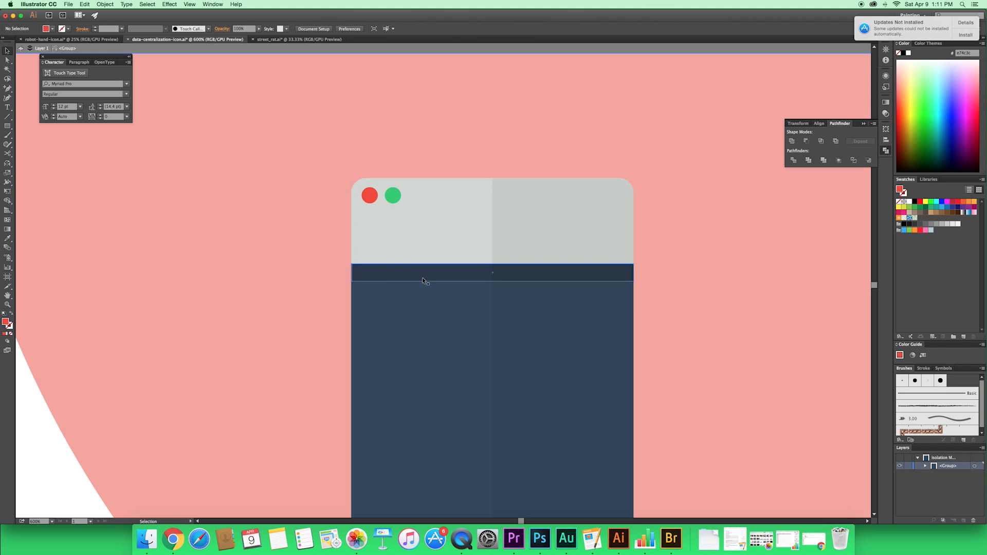
pyautogui.click(425, 280)
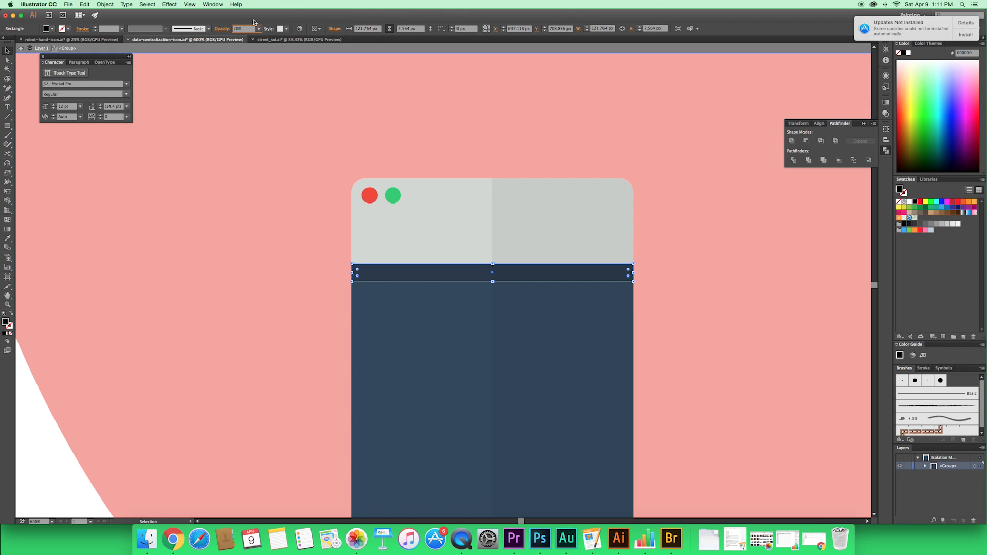
pyautogui.hotkey('shift', 'Down')
pyautogui.press('Return')
pyautogui.doubleClick(271, 104)
# - Give the shadow strip in the upper left window group 10% opacity and exit the group
pyautogui.moveTo(288, 106); pyautogui.dragTo(373, 394)
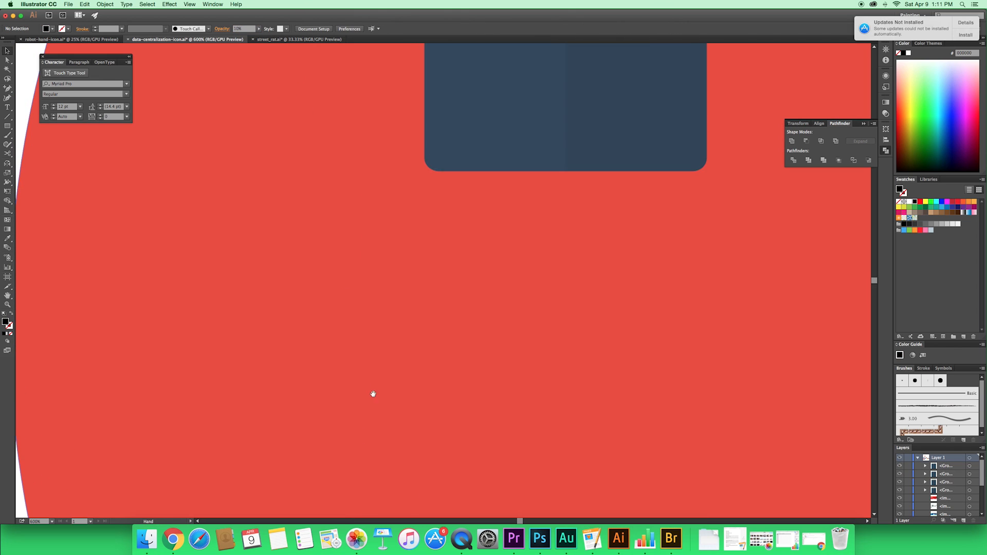
pyautogui.moveTo(339, 149); pyautogui.dragTo(310, 333)
pyautogui.moveTo(302, 186); pyautogui.dragTo(295, 240)
pyautogui.click(453, 288)
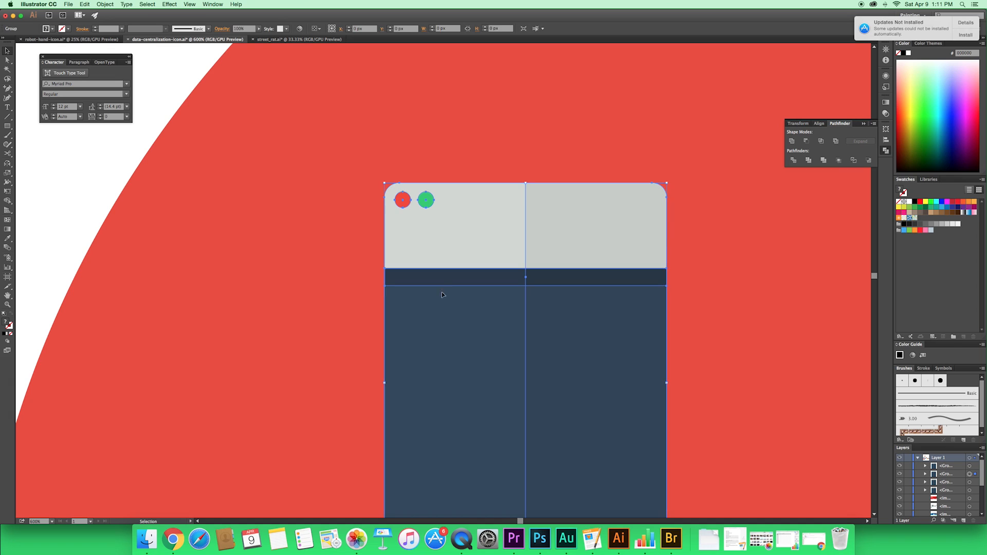
pyautogui.doubleClick(449, 287)
pyautogui.click(449, 283)
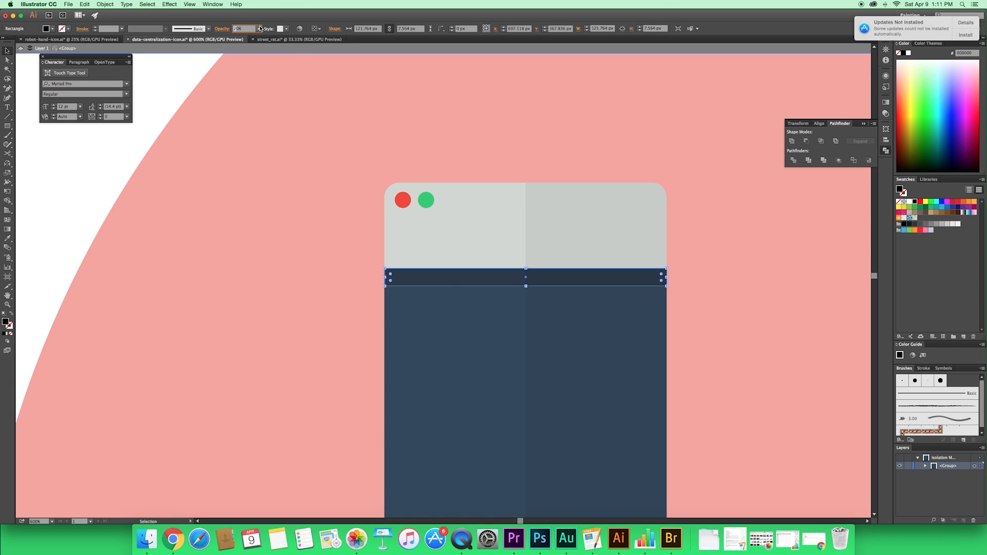
pyautogui.press('Return')
pyautogui.doubleClick(295, 201)
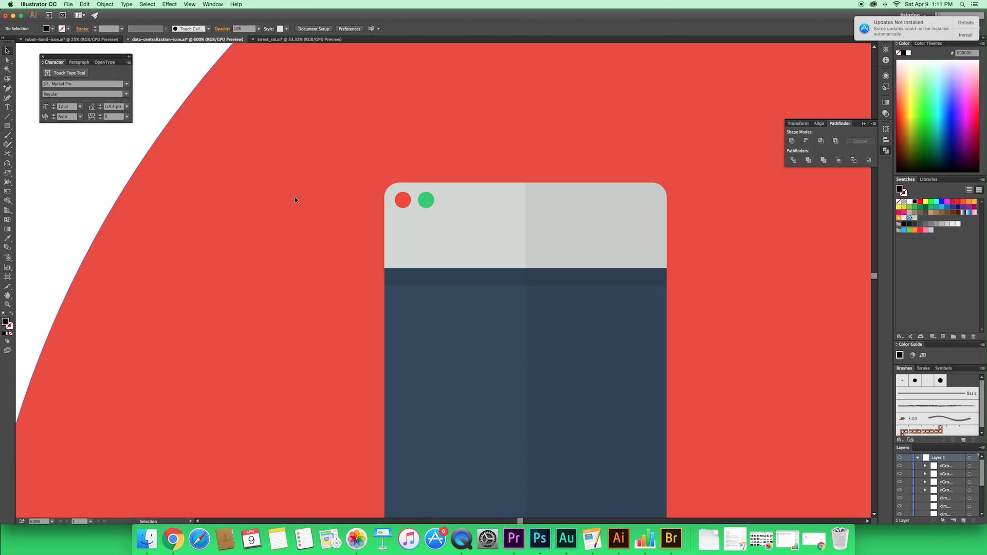
# - Duplicate the upper right window group and place the copy at the centre of the red circle, between the four small windows
pyautogui.hotkey('ctrl', '-')
pyautogui.press('super+minus')
pyautogui.press('super+minus')
pyautogui.press('super+minus')
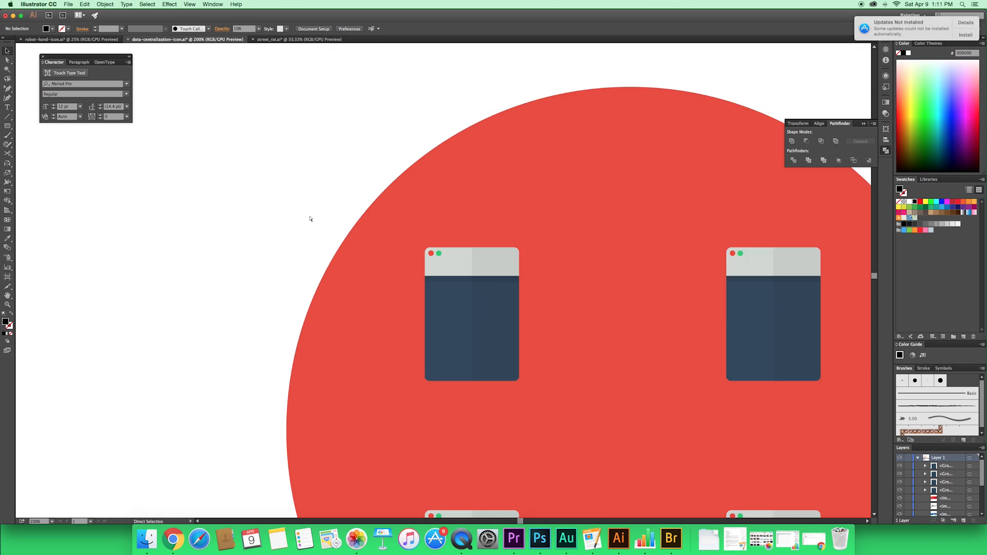
pyautogui.moveTo(510, 288); pyautogui.dragTo(308, 176)
pyautogui.moveTo(384, 209); pyautogui.dragTo(521, 254)
pyautogui.click(603, 242)
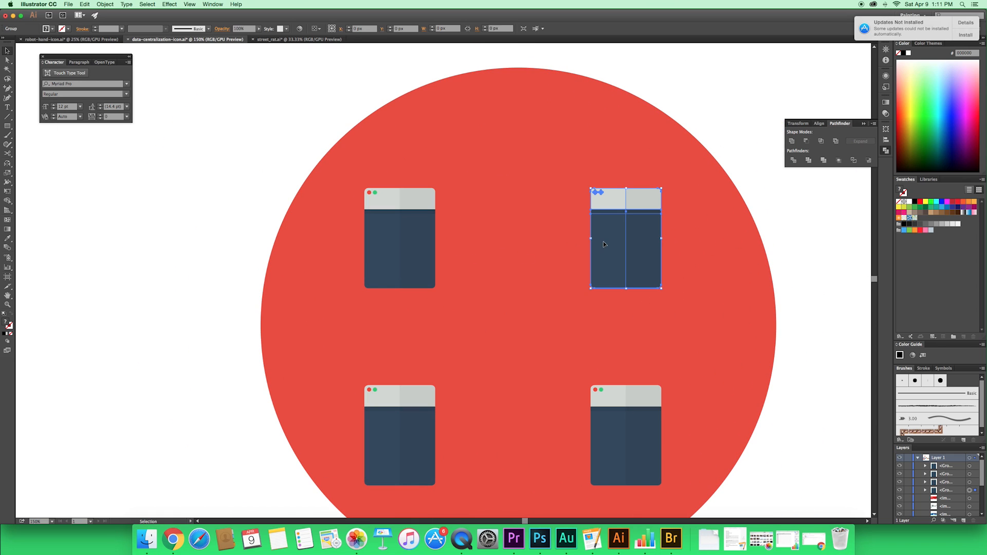
pyautogui.moveTo(603, 242); pyautogui.dragTo(497, 340)
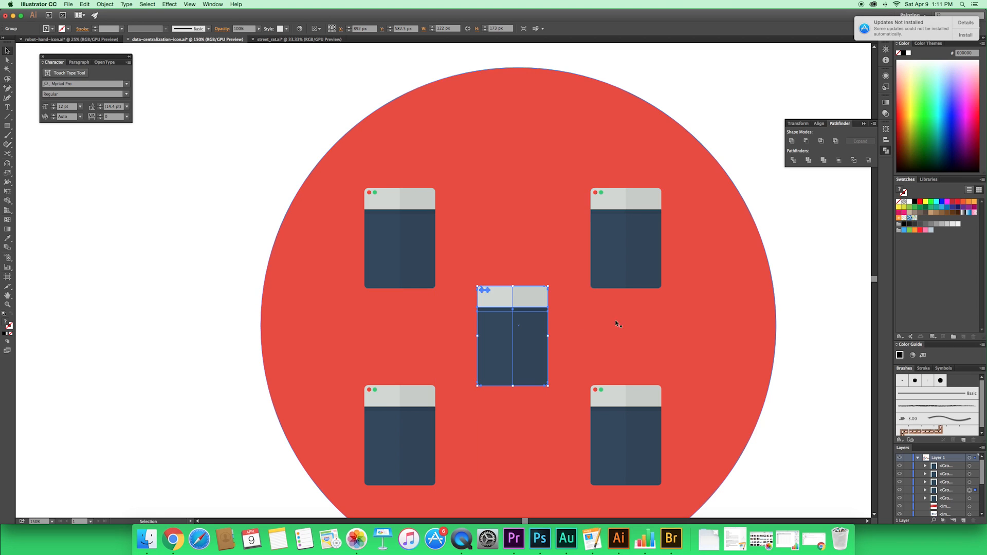
pyautogui.moveTo(614, 324); pyautogui.dragTo(522, 326)
pyautogui.moveTo(457, 291); pyautogui.dragTo(487, 271)
pyautogui.moveTo(570, 343); pyautogui.dragTo(572, 328)
pyautogui.press('super+z')
# - Scale the centre window group up proportionally from its centre to about 1.5 times its size and deselect it
pyautogui.press('v')
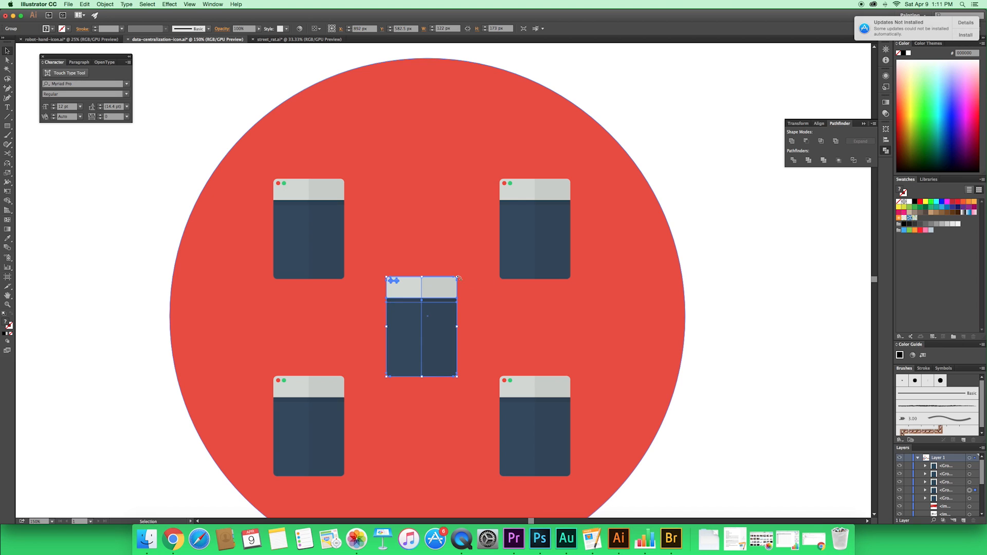
pyautogui.moveTo(457, 278); pyautogui.dragTo(492, 252)
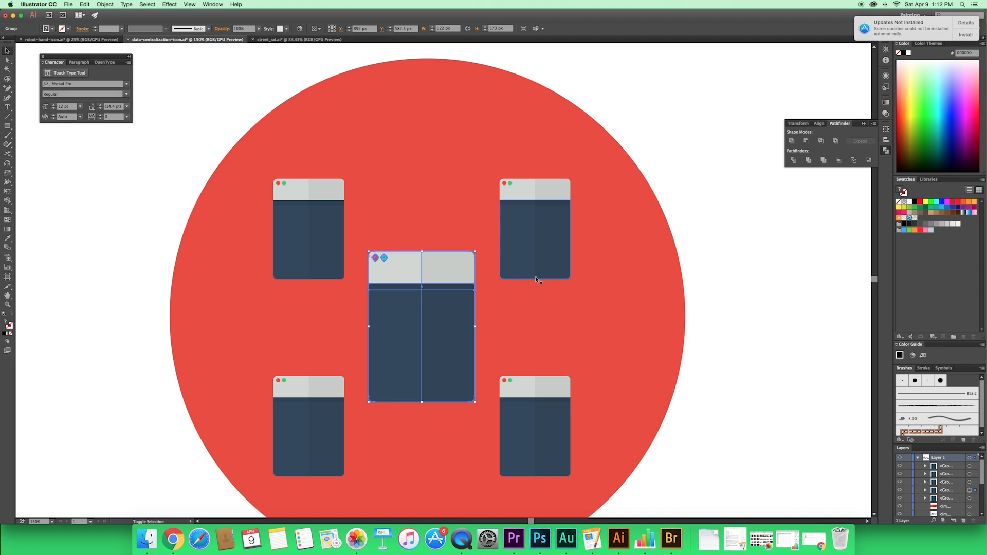
pyautogui.click(709, 293)
pyautogui.moveTo(697, 291); pyautogui.dragTo(732, 274)
# - Select the upper left and lower left window groups and nudge them together about 9 px to the left
pyautogui.click(353, 235)
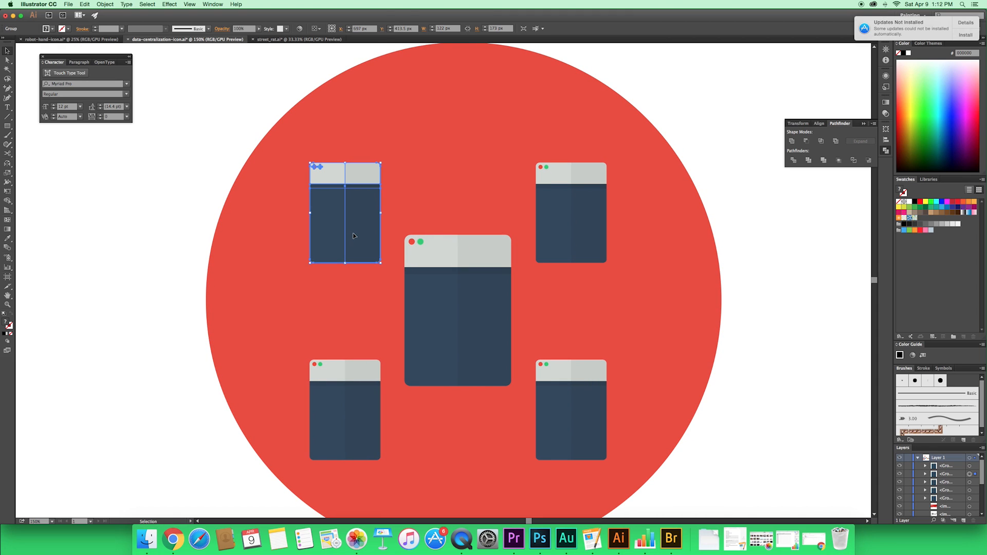
pyautogui.keyDown('shift'); pyautogui.click(369, 447); pyautogui.keyUp('shift')
pyautogui.press('Left')
pyautogui.press('Left')
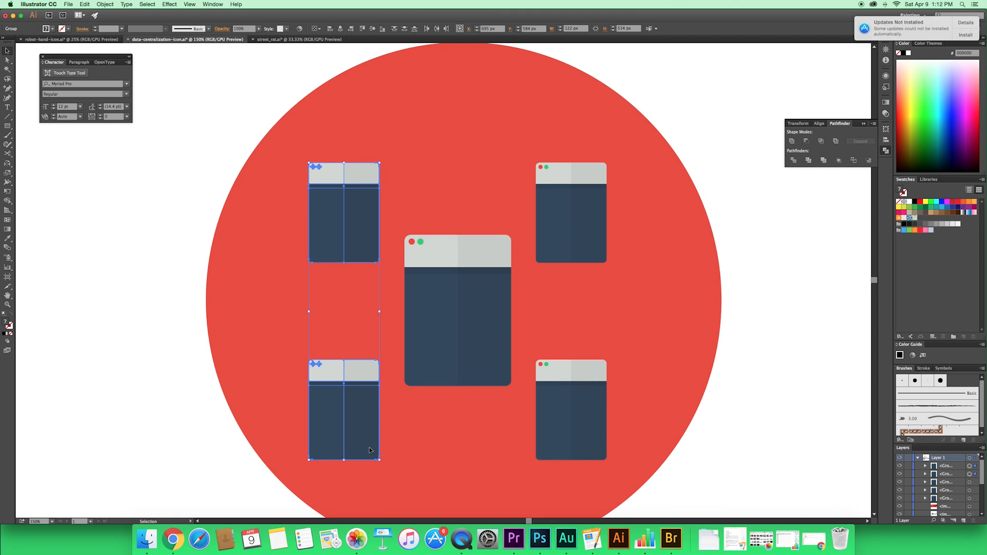
pyautogui.press('Left')
pyautogui.press('Left')
pyautogui.press('Left')
pyautogui.press('Left')
pyautogui.press('Left')
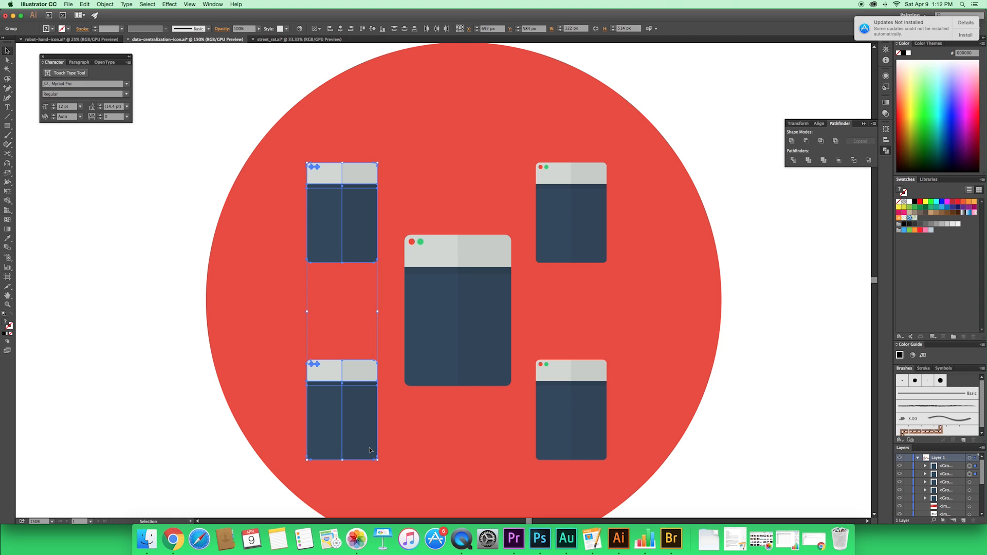
pyautogui.press('Left')
pyautogui.press('Left')
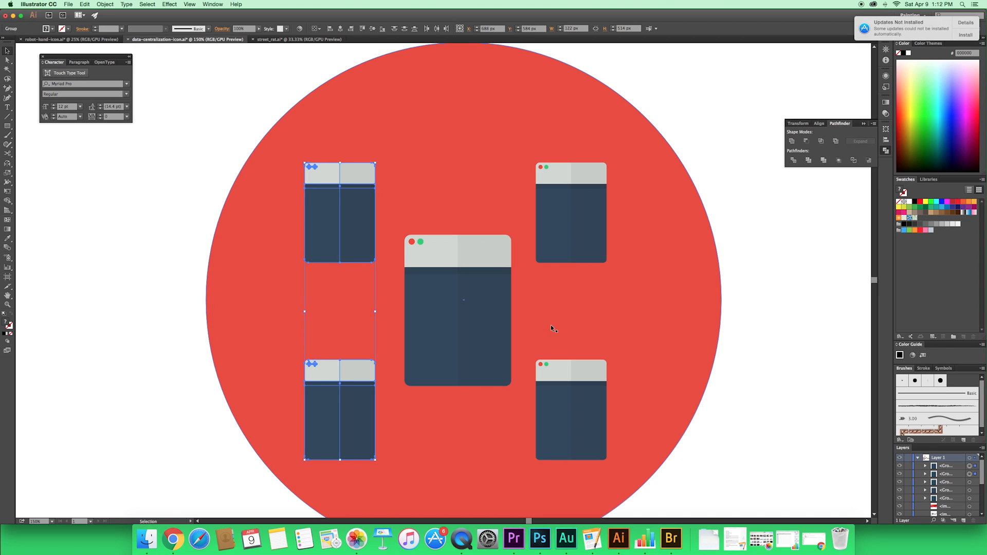
# - Nudge the upper right and lower right window groups together about 9 px to the right and deselect them
pyautogui.click(550, 249)
pyautogui.keyDown('shift'); pyautogui.click(575, 404); pyautogui.keyUp('shift')
pyautogui.press('Right')
pyautogui.press('Right')
pyautogui.press('Right')
pyautogui.press('Right')
pyautogui.press('Right')
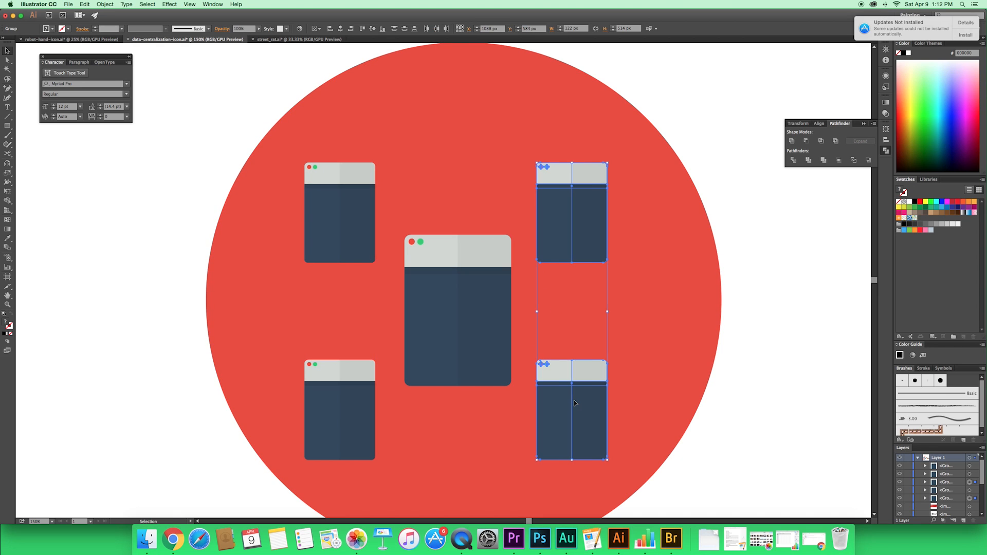
pyautogui.press('Right')
pyautogui.press('Right')
pyautogui.press('Right')
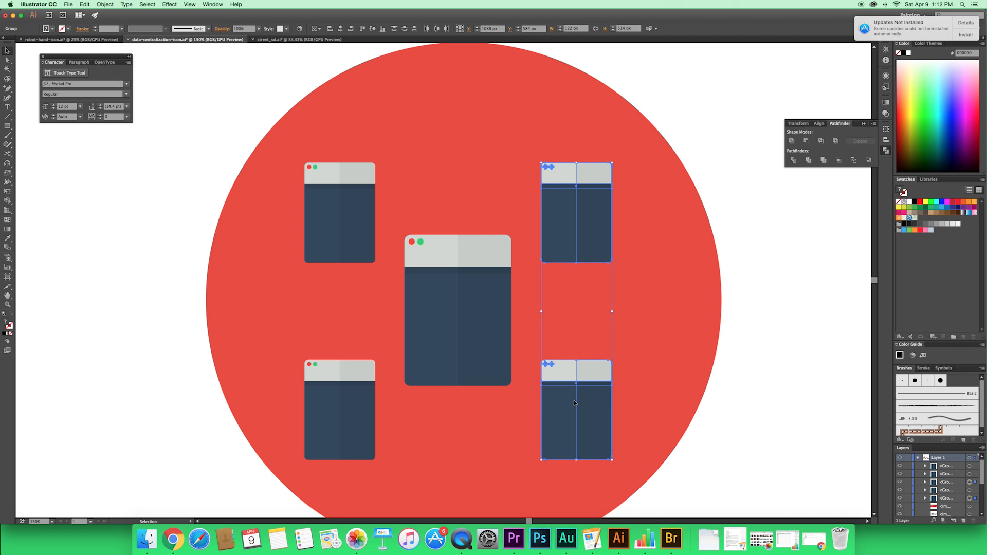
pyautogui.moveTo(615, 340); pyautogui.dragTo(557, 367)
pyautogui.click(632, 355)
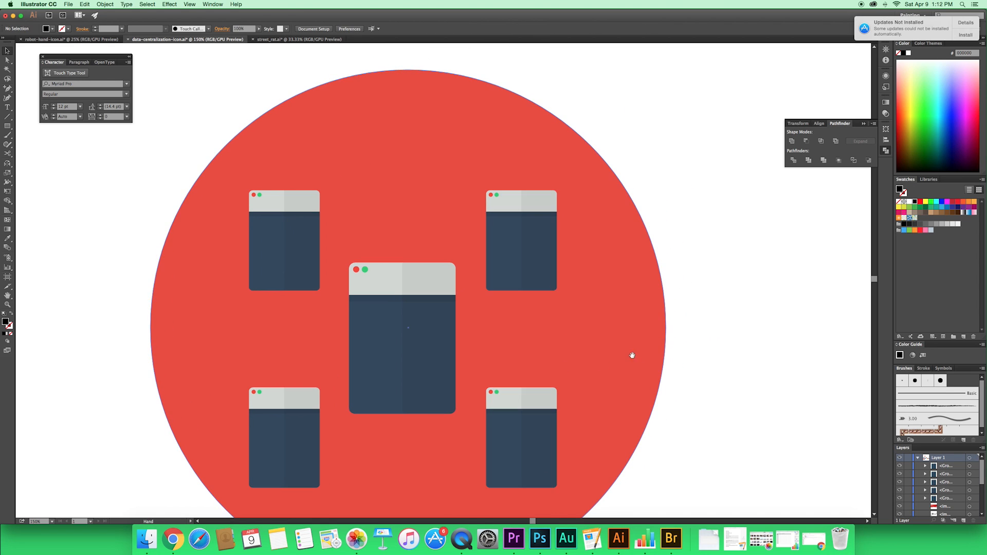
# - Shift both right-hand window groups slightly further right, away from the centre window
pyautogui.moveTo(633, 355); pyautogui.dragTo(631, 330)
pyautogui.click(538, 253)
pyautogui.keyDown('shift'); pyautogui.click(540, 399); pyautogui.keyUp('shift')
pyautogui.press('Right')
pyautogui.press('Right')
pyautogui.press('Right')
pyautogui.press('Right')
pyautogui.press('Right')
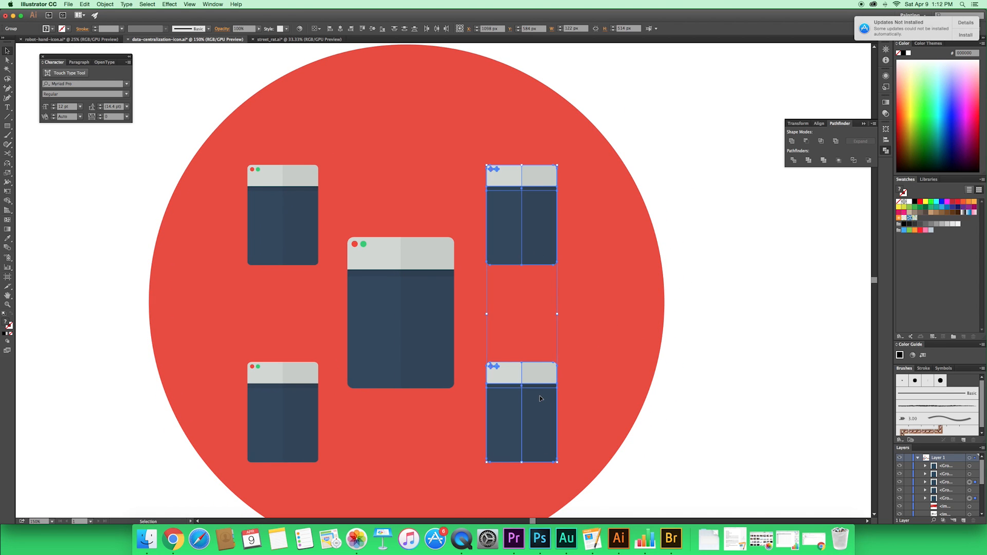
# - Shift both left-hand window groups slightly further left to match the spacing on the other side, and deselect them
pyautogui.click(307, 226)
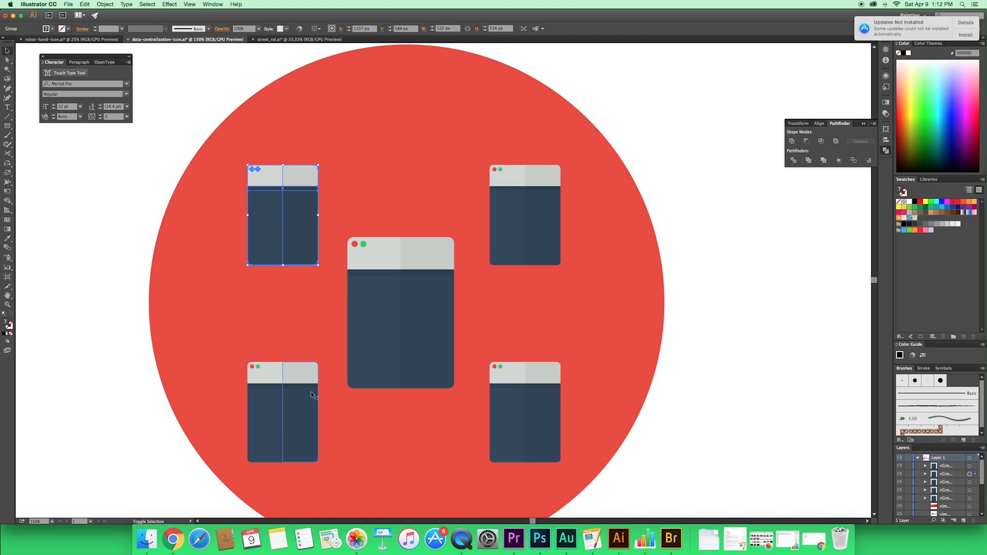
pyautogui.keyDown('shift'); pyautogui.click(310, 403); pyautogui.keyUp('shift')
pyautogui.press('Left')
pyautogui.press('Left')
pyautogui.press('Left')
pyautogui.press('Left')
pyautogui.press('Left')
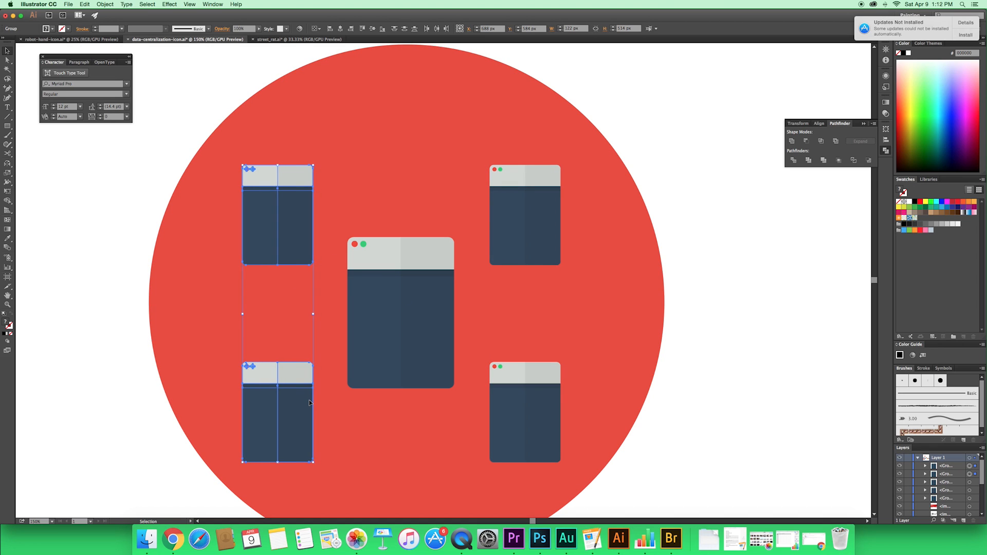
pyautogui.click(747, 284)
# - Select all five window groups and scale them down together slightly, making the small windows about 118 px wide
pyautogui.hscroll(-3, 747, 285)
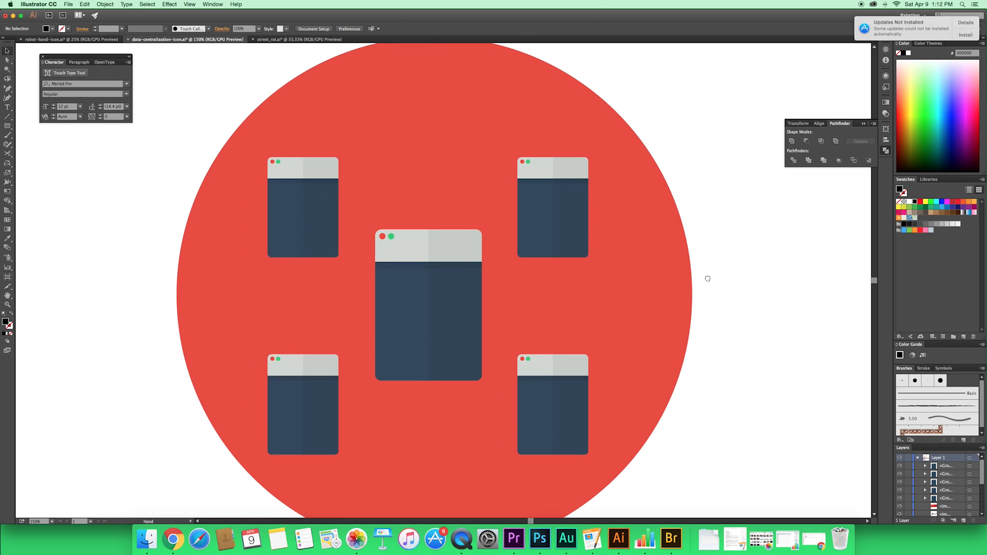
pyautogui.click(580, 402)
pyautogui.keyDown('shift'); pyautogui.click(479, 308); pyautogui.keyUp('shift')
pyautogui.keyDown('shift'); pyautogui.click(565, 221); pyautogui.keyUp('shift')
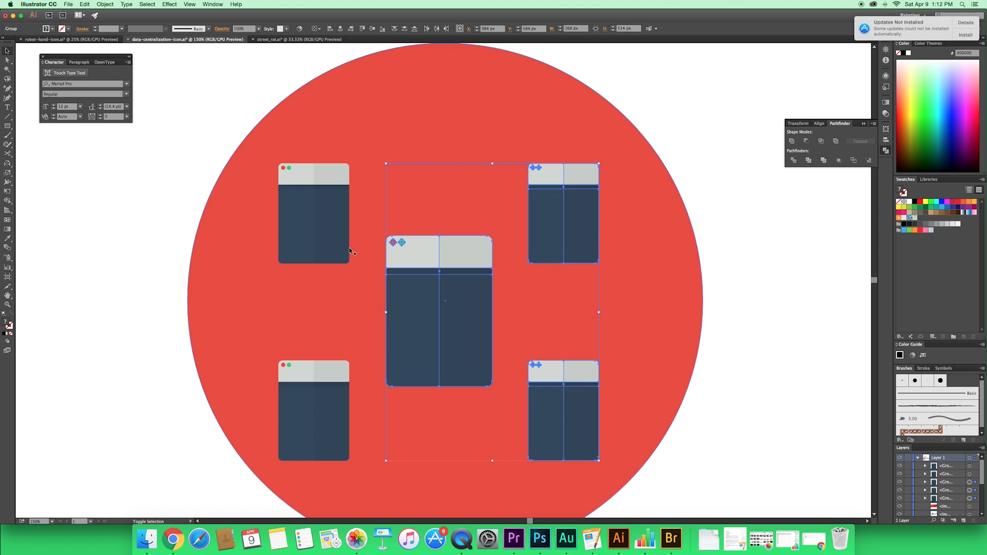
pyautogui.keyDown('shift'); pyautogui.click(314, 221); pyautogui.keyUp('shift')
pyautogui.keyDown('shift'); pyautogui.click(324, 399); pyautogui.keyUp('shift')
pyautogui.moveTo(600, 164); pyautogui.dragTo(595, 170)
# - Move all five window groups together slightly up and to the right to centre them in the red circle, and deselect them
pyautogui.click(491, 226)
pyautogui.hscroll(3, 490, 226)
pyautogui.click(491, 229)
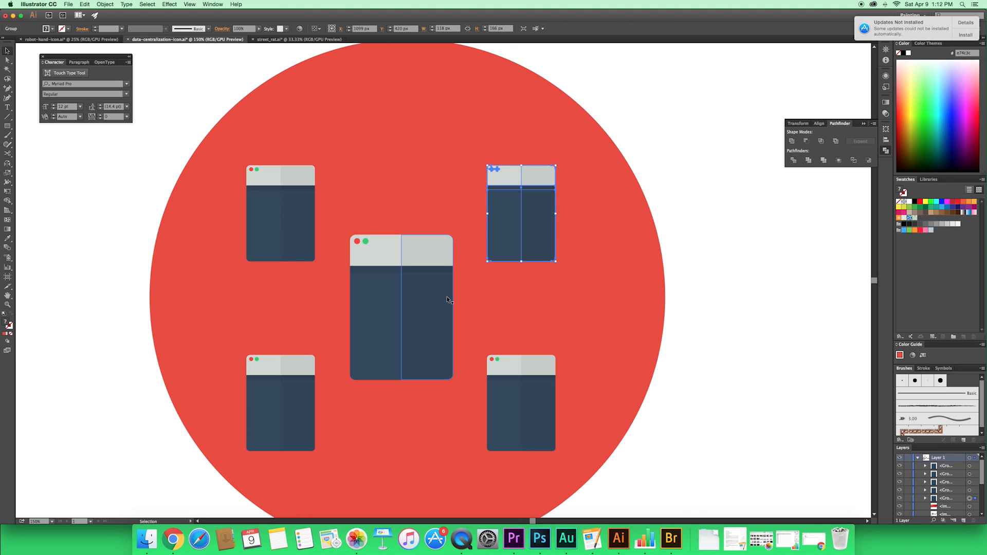
pyautogui.keyDown('shift'); pyautogui.click(433, 301); pyautogui.keyUp('shift')
pyautogui.keyDown('shift'); pyautogui.click(298, 226); pyautogui.keyUp('shift')
pyautogui.keyDown('shift'); pyautogui.click(298, 412); pyautogui.keyUp('shift')
pyautogui.keyDown('shift'); pyautogui.click(534, 406); pyautogui.keyUp('shift')
pyautogui.moveTo(534, 406); pyautogui.dragTo(540, 395)
pyautogui.click(684, 264)
# - Scale the centre window group down slightly and proportionally around its centre
pyautogui.moveTo(663, 201)
pyautogui.mouseDown()
pyautogui.moveTo(662, 225)
pyautogui.moveTo(661, 192)
pyautogui.mouseUp()
pyautogui.press('super+minus')
pyautogui.press('super+minus')
pyautogui.press('super+minus')
pyautogui.press('super+plus')
pyautogui.press('super+plus')
pyautogui.press('super+plus')
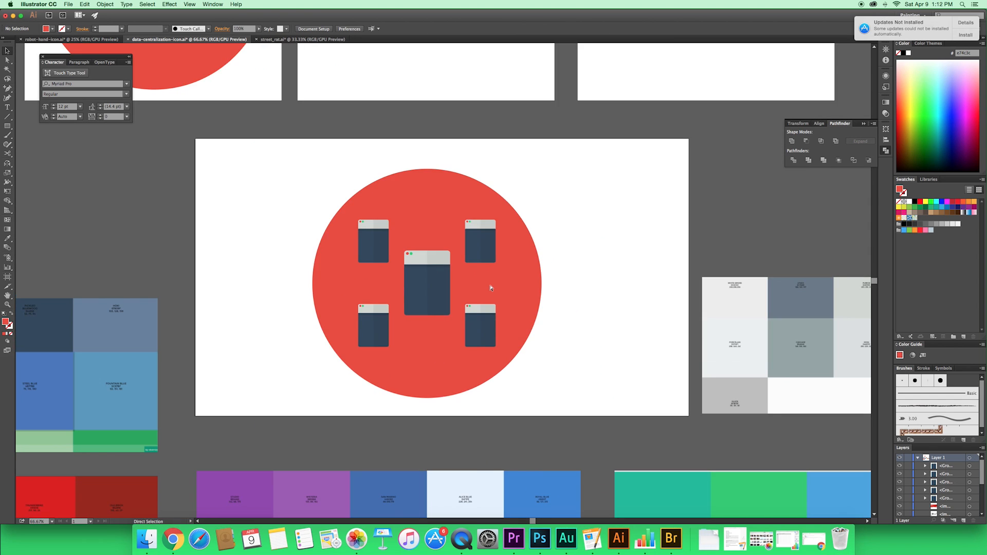
pyautogui.click(443, 310)
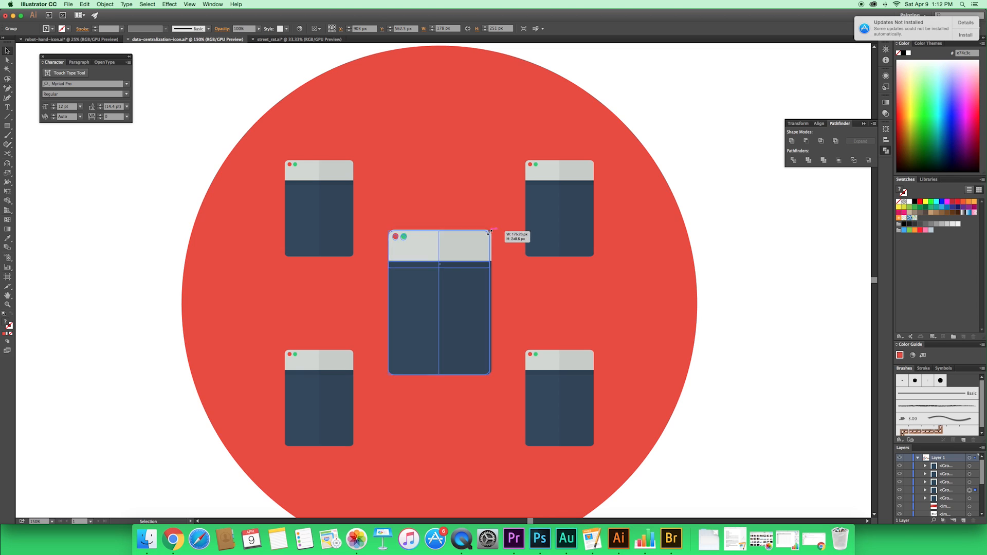
pyautogui.moveTo(493, 231); pyautogui.dragTo(485, 240)
pyautogui.click(697, 307)
# - Draw a vertical line about 162 px long from the lower right window's top centre to the upper right window's bottom centre
pyautogui.press('super+minus')
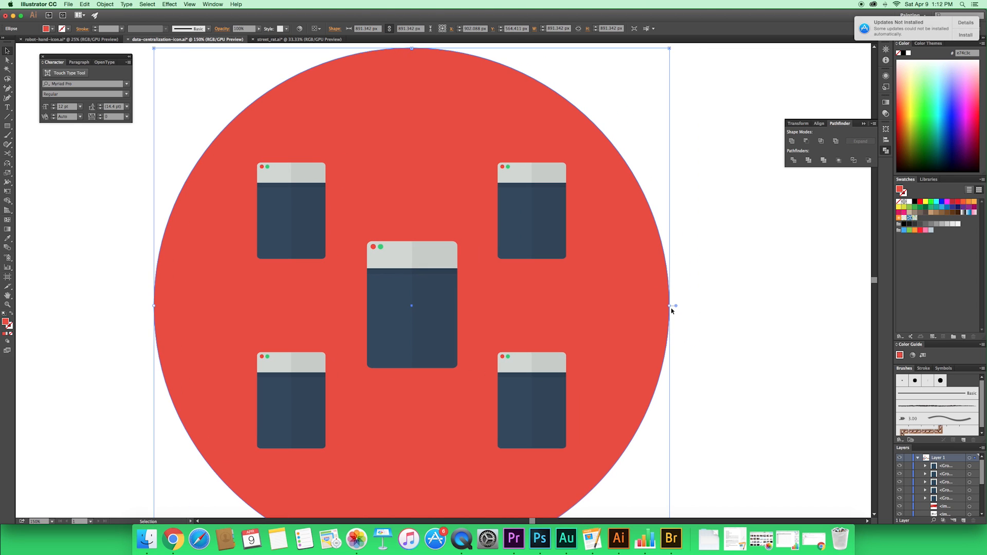
pyautogui.press('super+minus')
pyautogui.press('super+plus')
pyautogui.press('super+shift+a')
pyautogui.press('super+plus')
pyautogui.press('v')
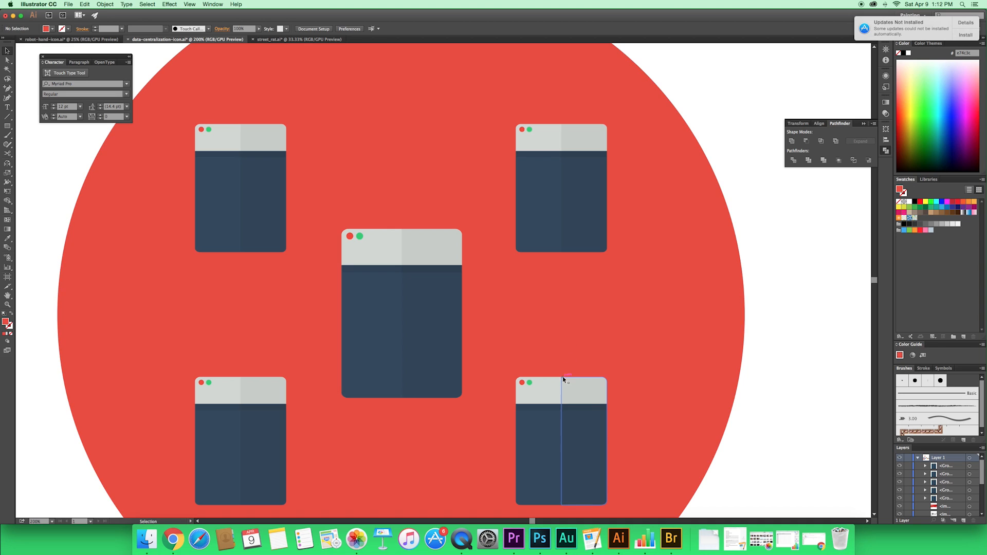
pyautogui.moveTo(468, 248); pyautogui.dragTo(465, 218)
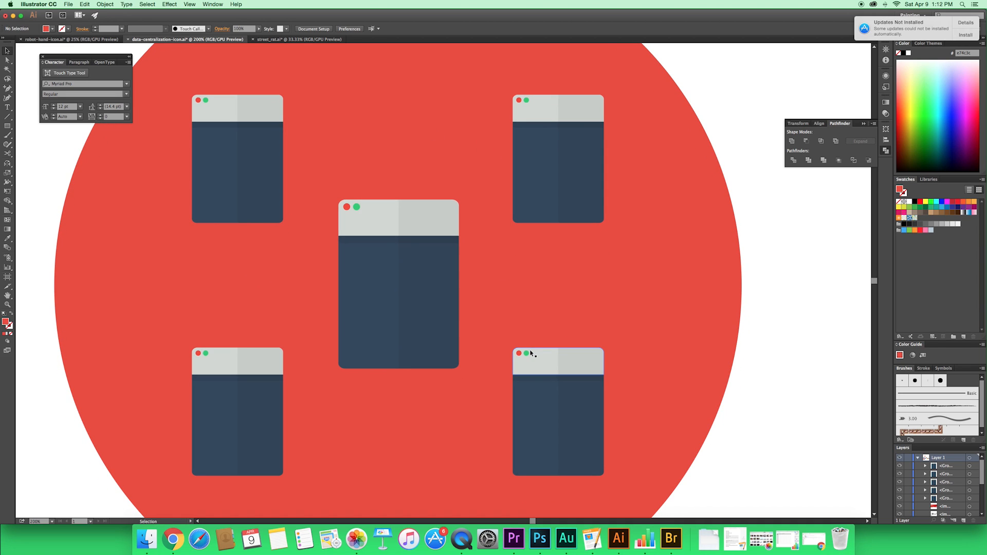
pyautogui.moveTo(559, 189); pyautogui.dragTo(560, 248)
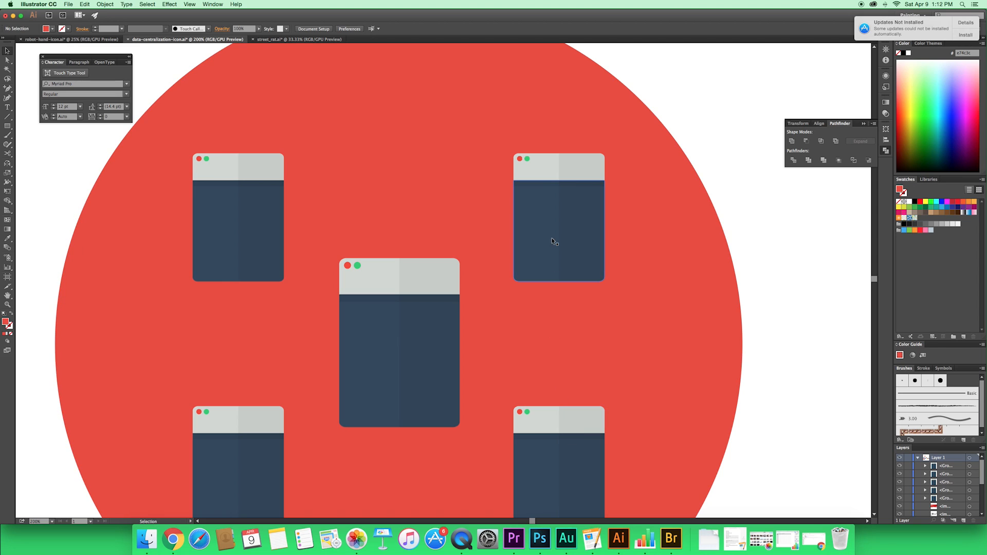
pyautogui.moveTo(603, 306); pyautogui.dragTo(504, 256)
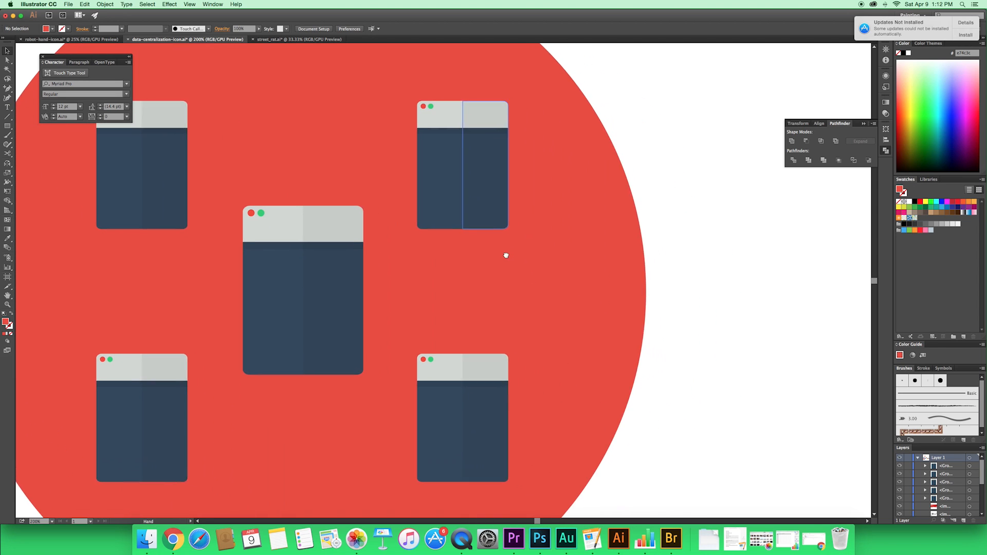
pyautogui.hscroll(1, 551, 282)
pyautogui.press('super+equal')
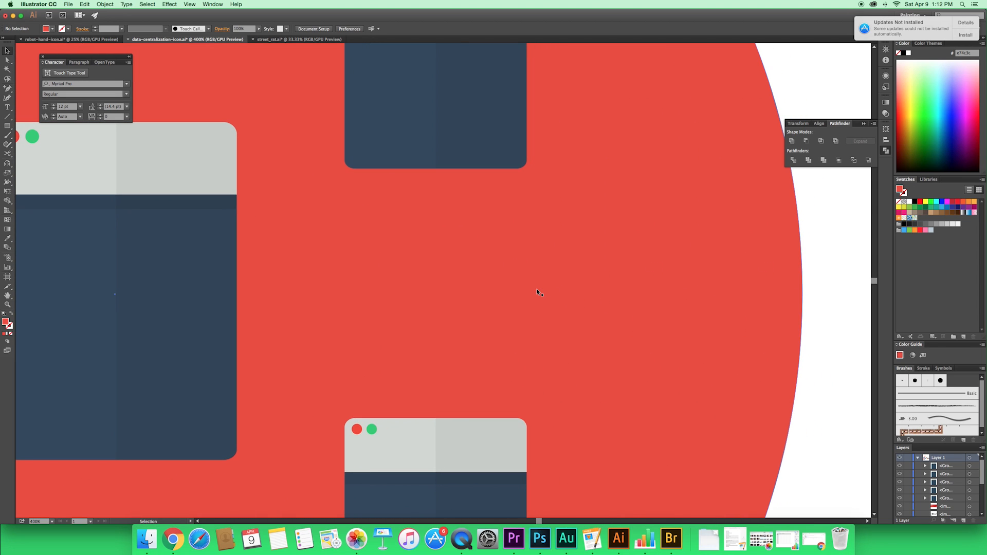
pyautogui.press('\\')
pyautogui.moveTo(435, 417); pyautogui.dragTo(436, 168)
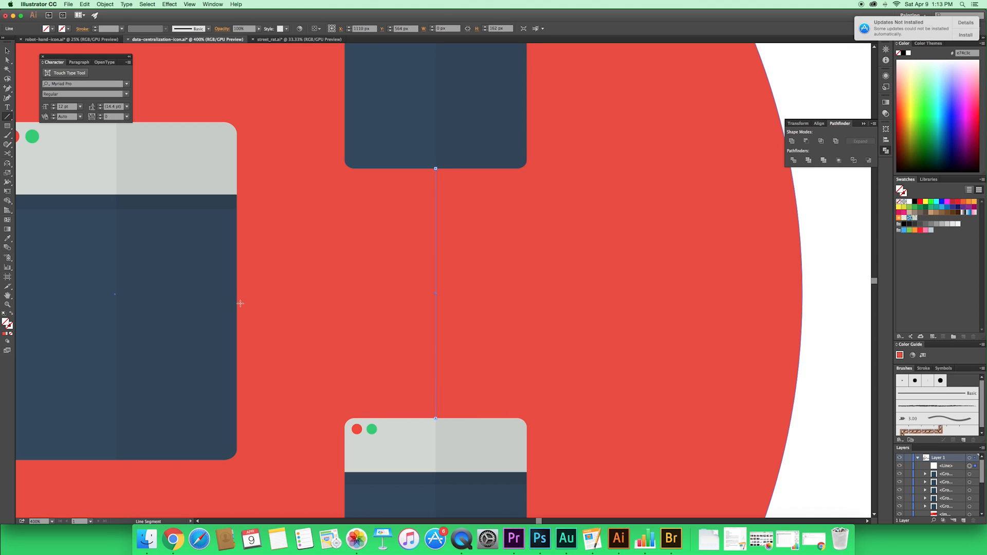
# - Give the connecting line a 5 pt stroke and make it dashed
pyautogui.click(95, 27)
pyautogui.click(95, 28)
pyautogui.click(95, 27)
pyautogui.click(95, 27)
pyautogui.click(95, 27)
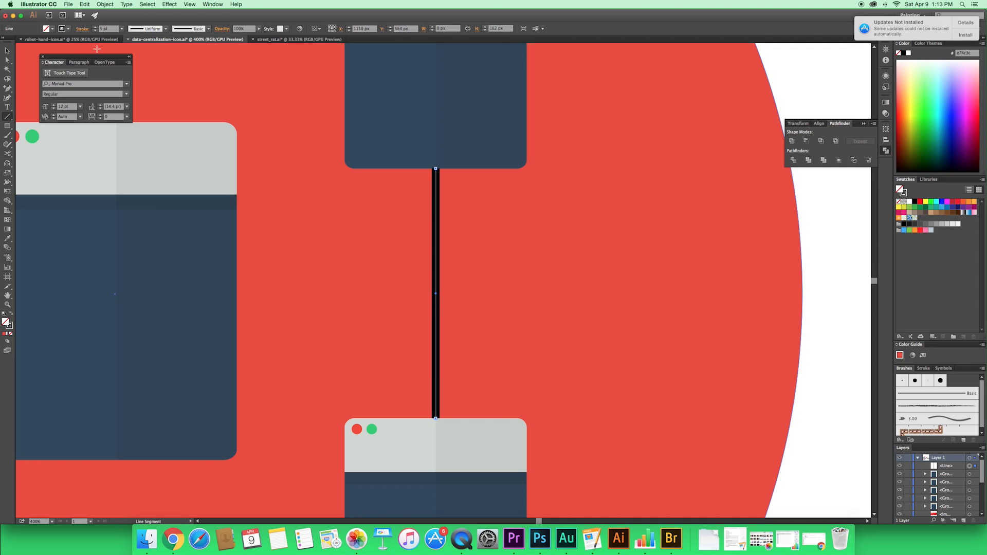
pyautogui.click(84, 30)
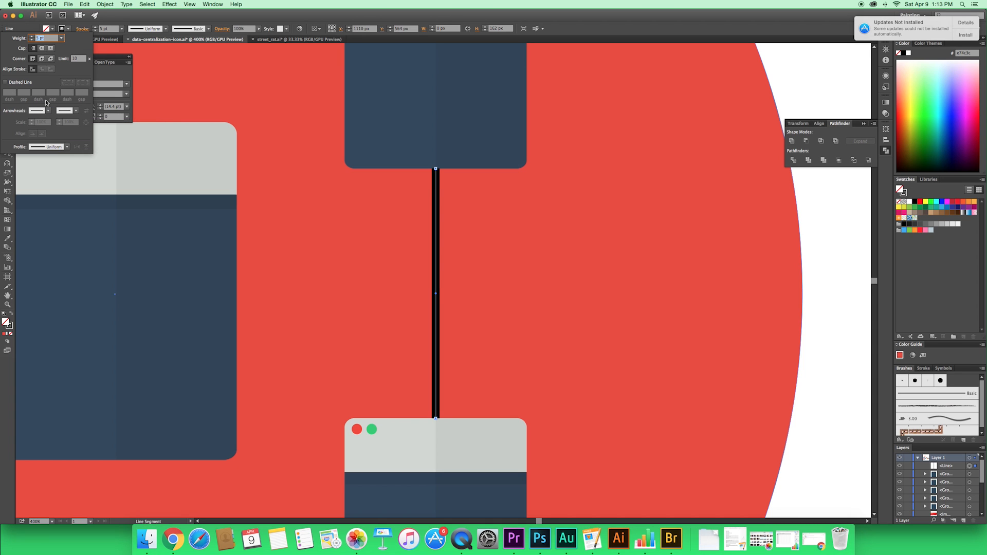
pyautogui.click(6, 84)
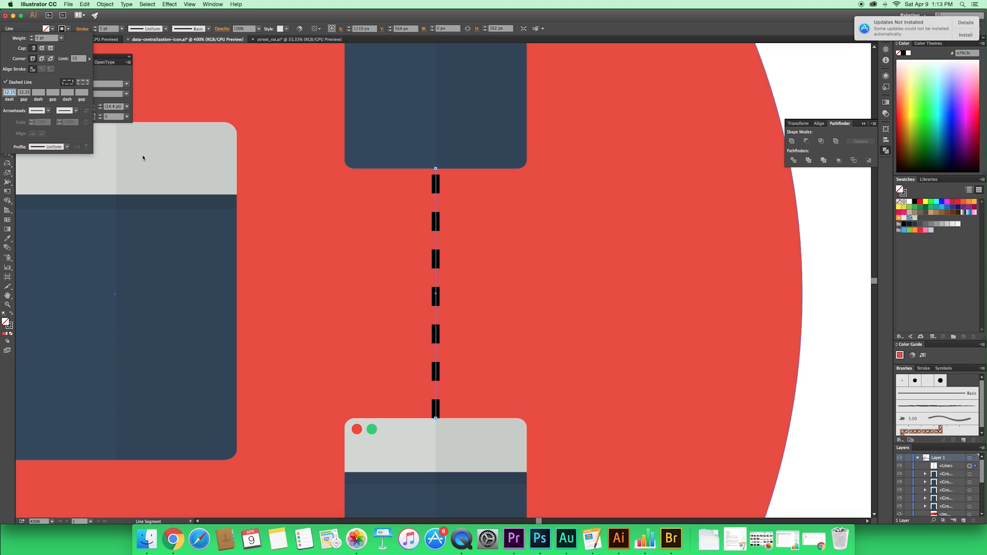
# - Change the dashed connecting line's stroke colour to white and finish editing the line
pyautogui.click(11, 330)
pyautogui.click(11, 327)
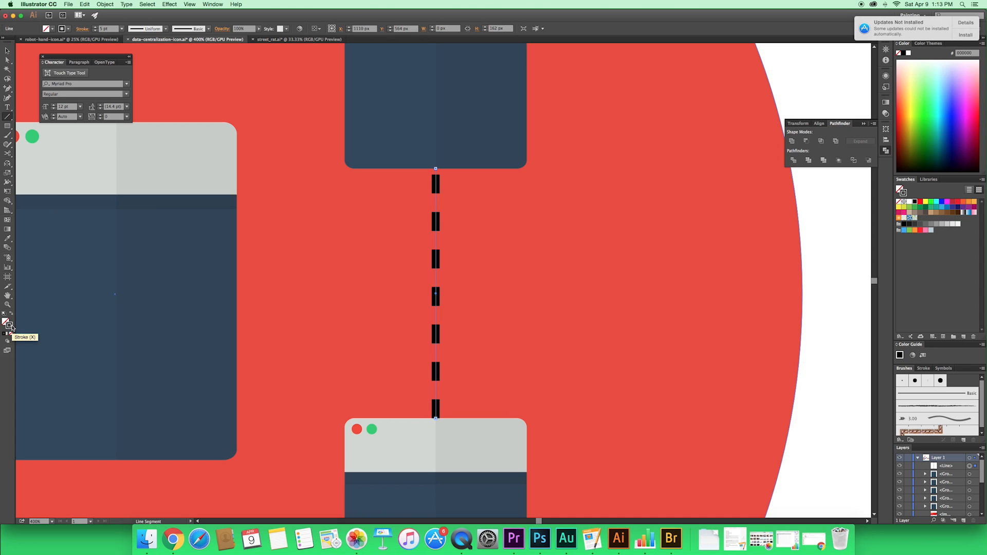
pyautogui.doubleClick(10, 326)
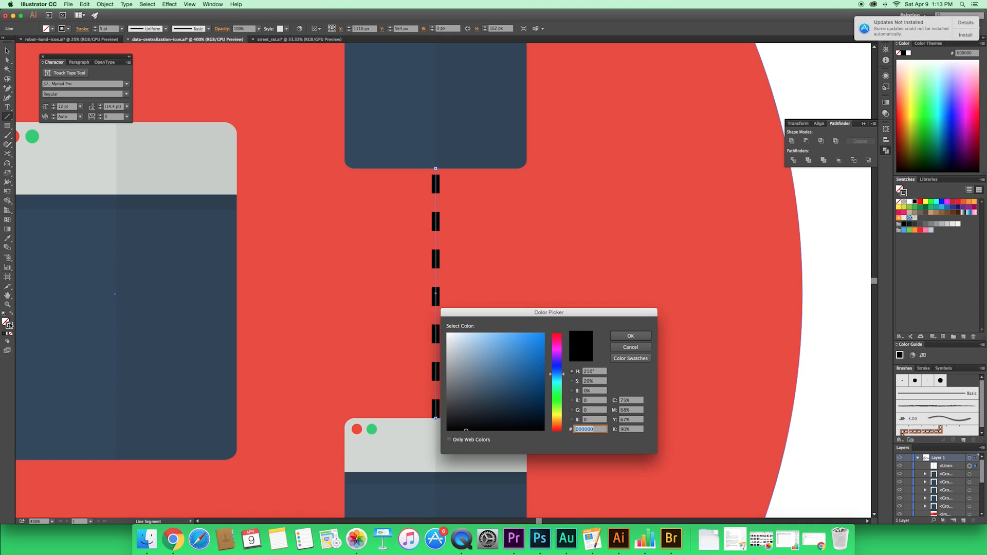
pyautogui.moveTo(456, 337); pyautogui.dragTo(438, 329)
pyautogui.click(612, 336)
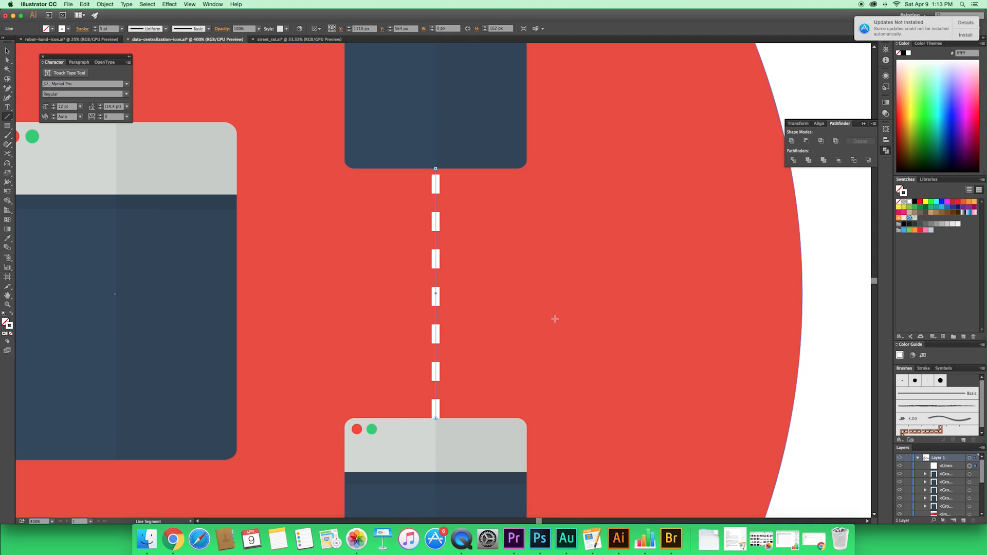
pyautogui.press('v')
pyautogui.click(566, 292)
pyautogui.moveTo(536, 276)
pyautogui.mouseDown()
pyautogui.moveTo(554, 306)
pyautogui.moveTo(553, 283)
pyautogui.mouseUp()
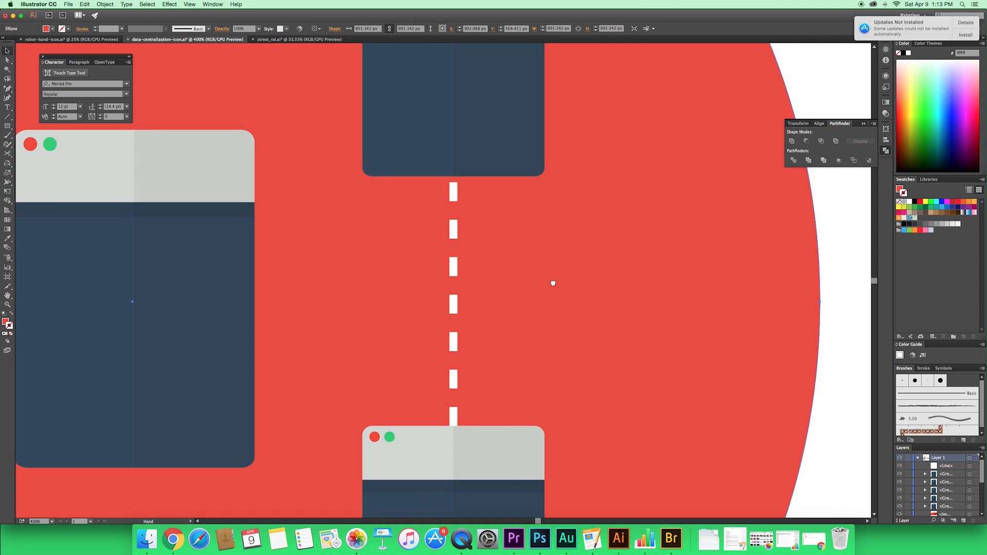
pyautogui.press('super+minus')
pyautogui.press('super+minus')
pyautogui.press('super+minus')
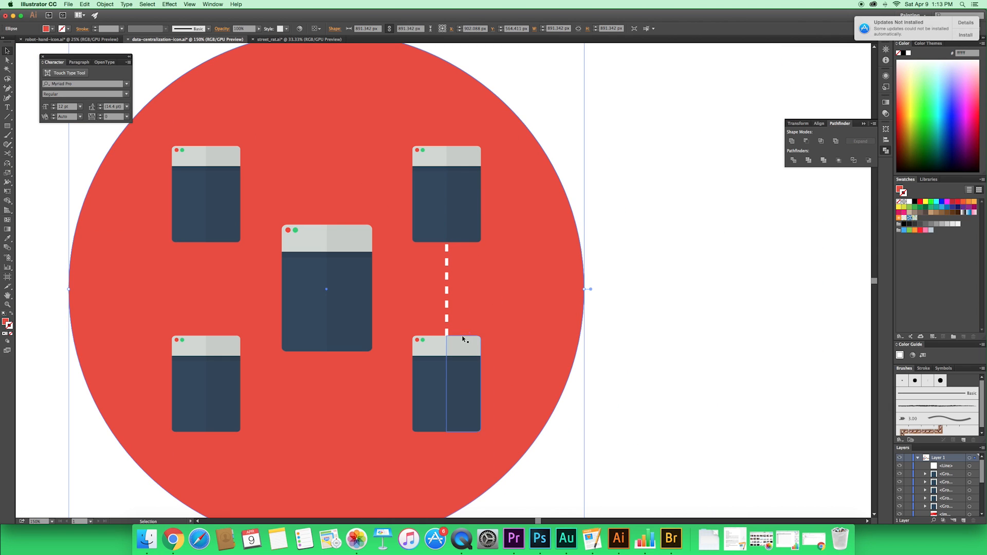
# - Duplicate the white dashed line horizontally so the copy links the upper left and lower left windows at their centres
pyautogui.press('a')
pyautogui.press('super+minus')
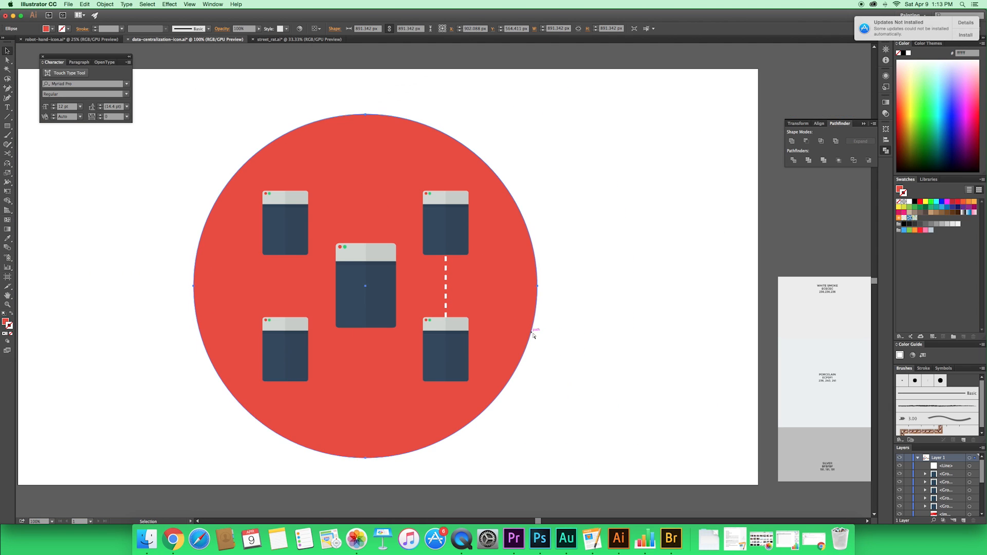
pyautogui.press('super+plus')
pyautogui.press('super+plus')
pyautogui.moveTo(506, 326); pyautogui.dragTo(623, 328)
pyautogui.moveTo(567, 291); pyautogui.dragTo(244, 293)
# - Draw a rectangle about 198.5 by 290 px from above the upper left window's centre down into the central window
pyautogui.scroll(5, 311, 283)
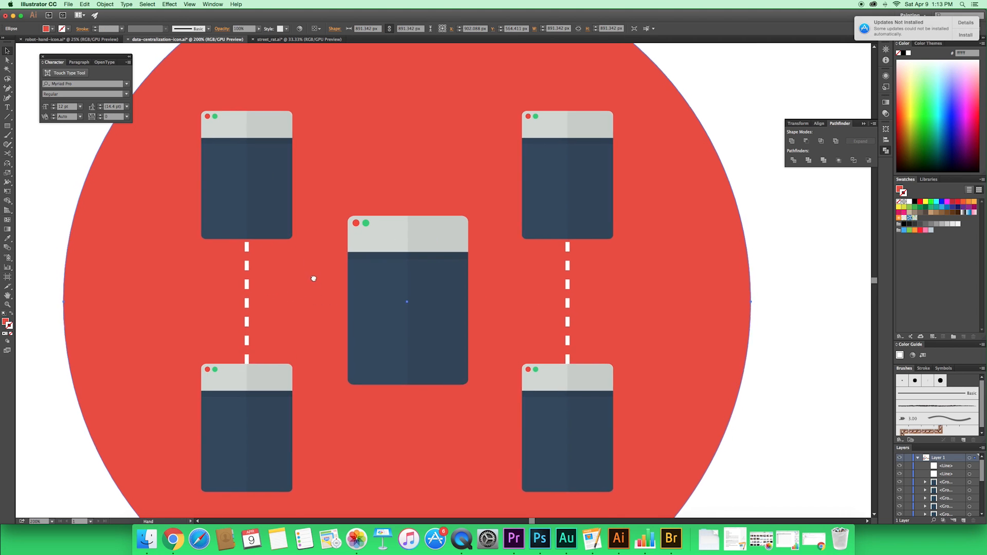
pyautogui.moveTo(290, 271); pyautogui.dragTo(304, 387)
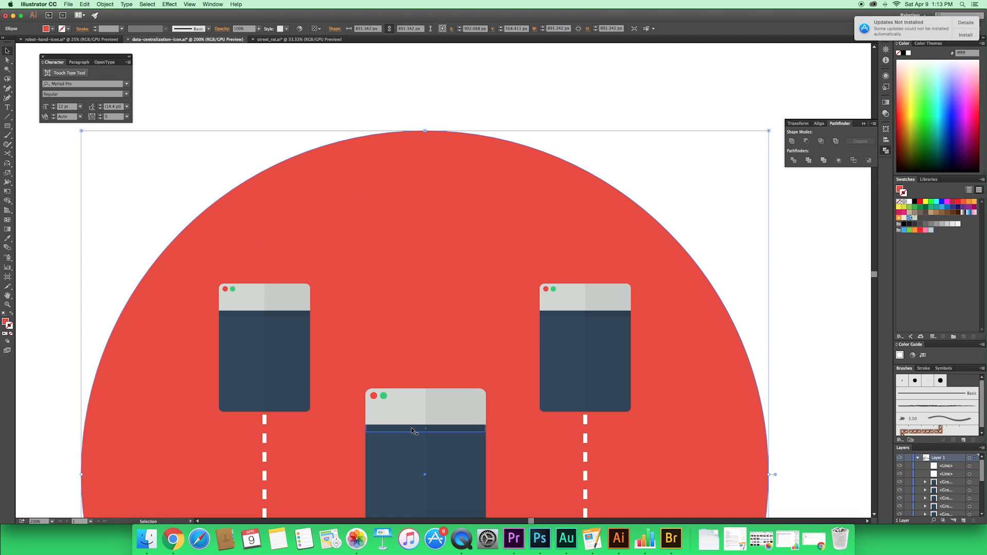
pyautogui.press('super+equal')
pyautogui.press('super+minus')
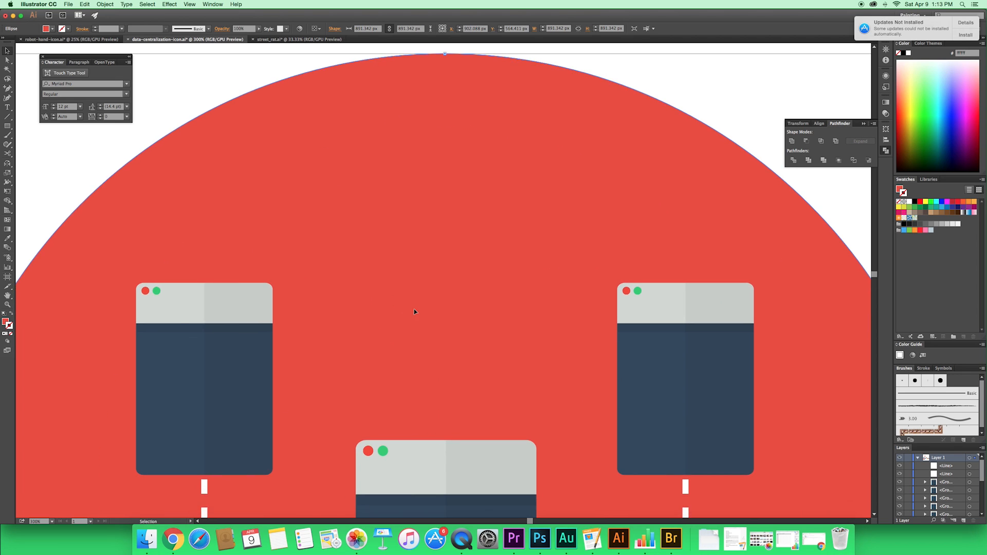
pyautogui.press('m')
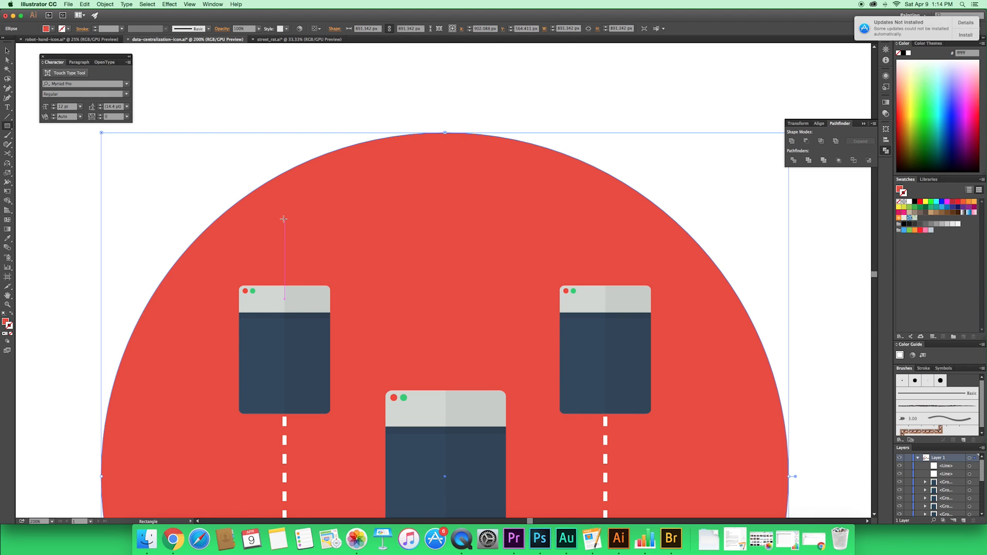
pyautogui.moveTo(285, 230); pyautogui.dragTo(438, 454)
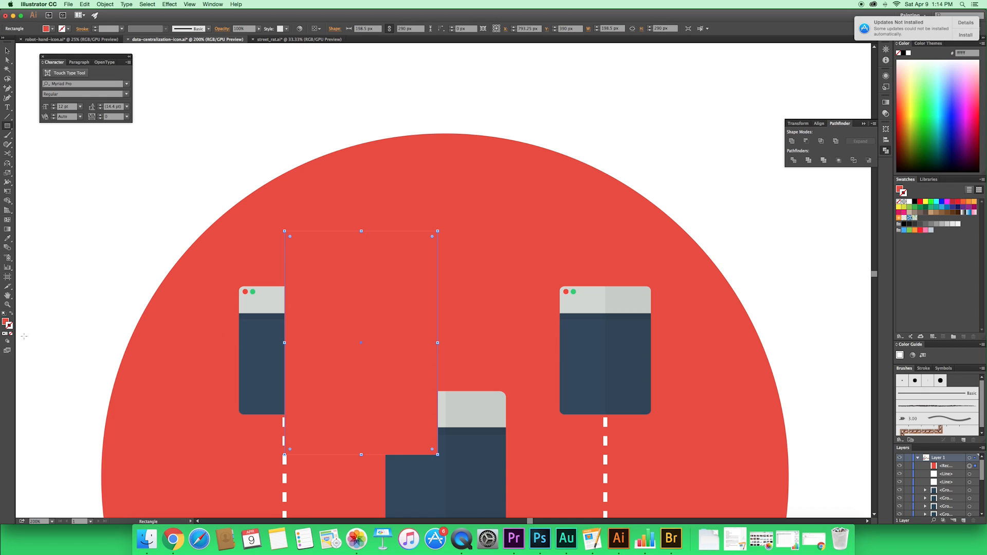
# - Swap the rectangle's fill and stroke to leave only an outline, and colour the stroke green (4be53e)
pyautogui.hotkey('shift', 'x')
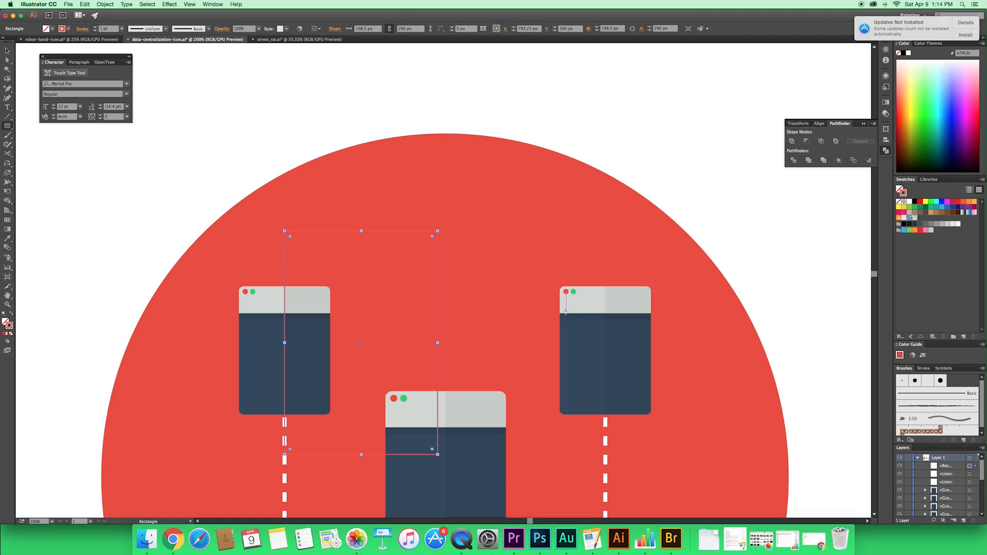
pyautogui.doubleClick(12, 328)
pyautogui.click(554, 402)
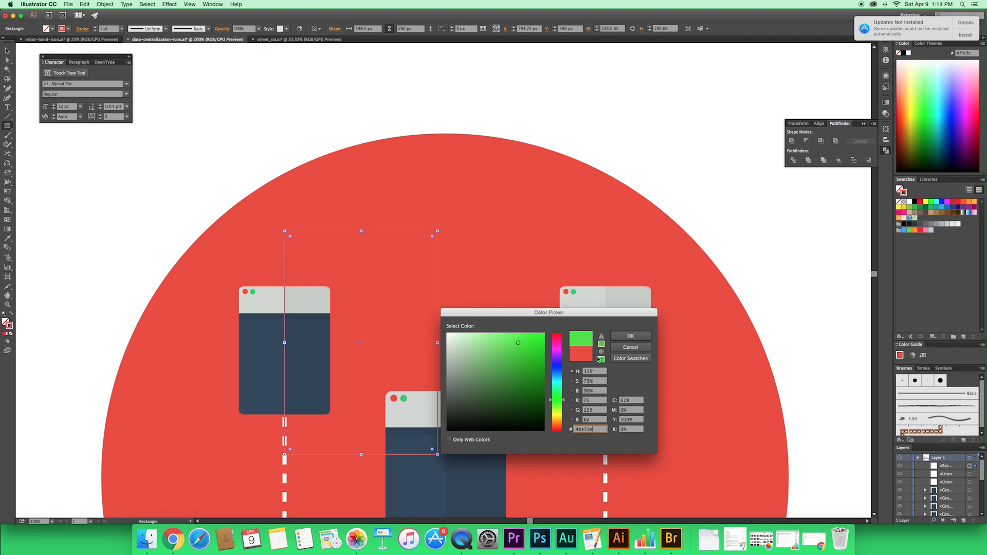
pyautogui.click(630, 336)
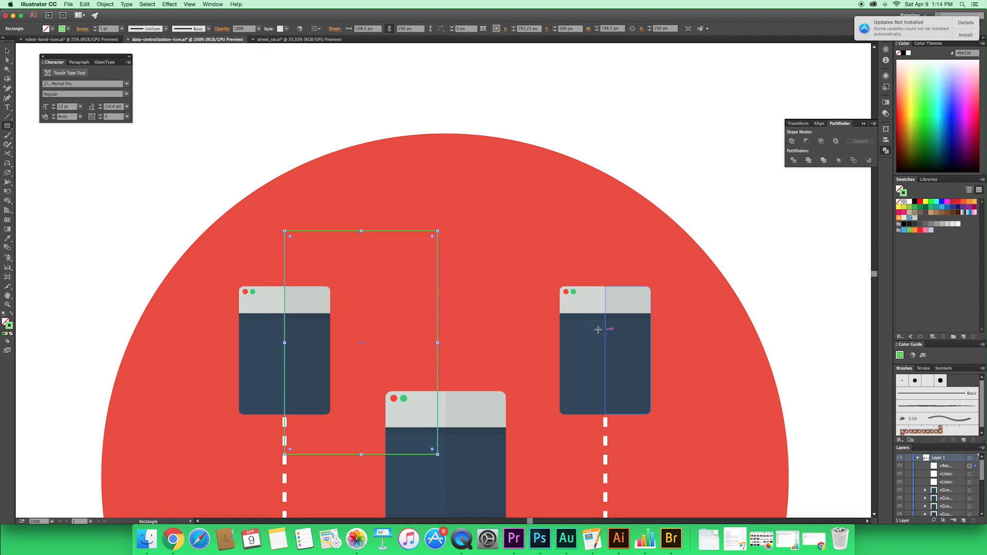
# - Set the rectangle's stroke to 5 pt and make it a dashed line
pyautogui.click(95, 28)
pyautogui.click(96, 28)
pyautogui.click(96, 27)
pyautogui.click(95, 28)
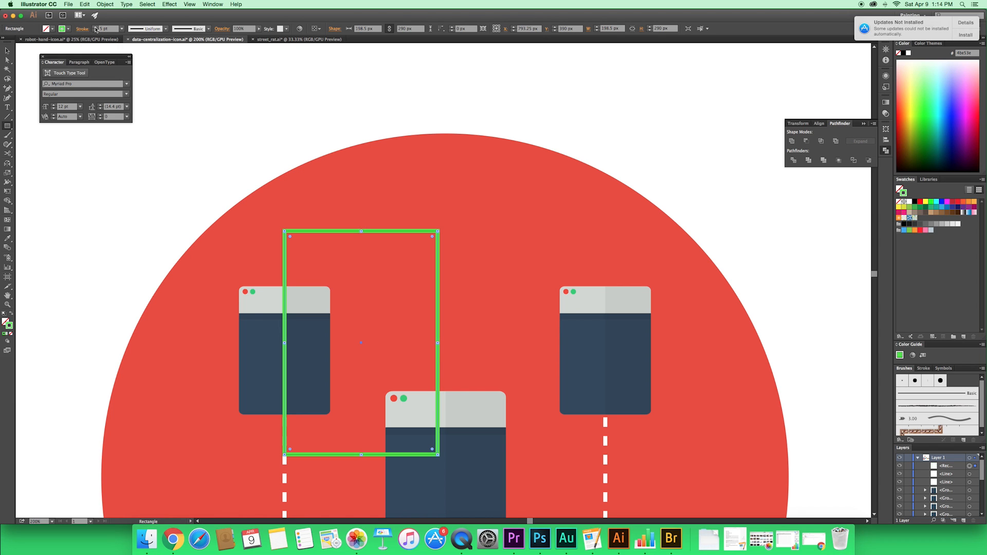
pyautogui.press('v')
pyautogui.click(679, 183)
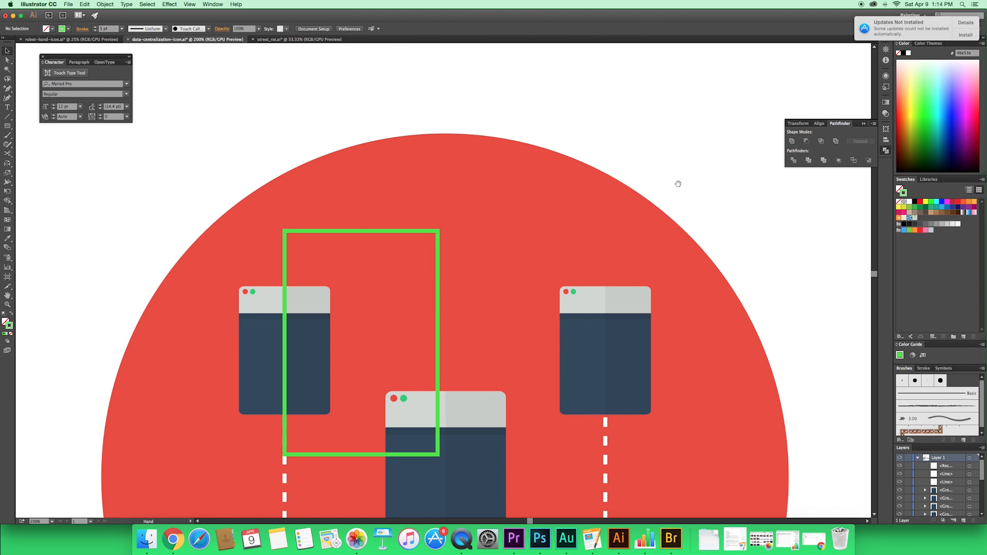
pyautogui.moveTo(659, 190); pyautogui.dragTo(679, 160)
pyautogui.click(457, 279)
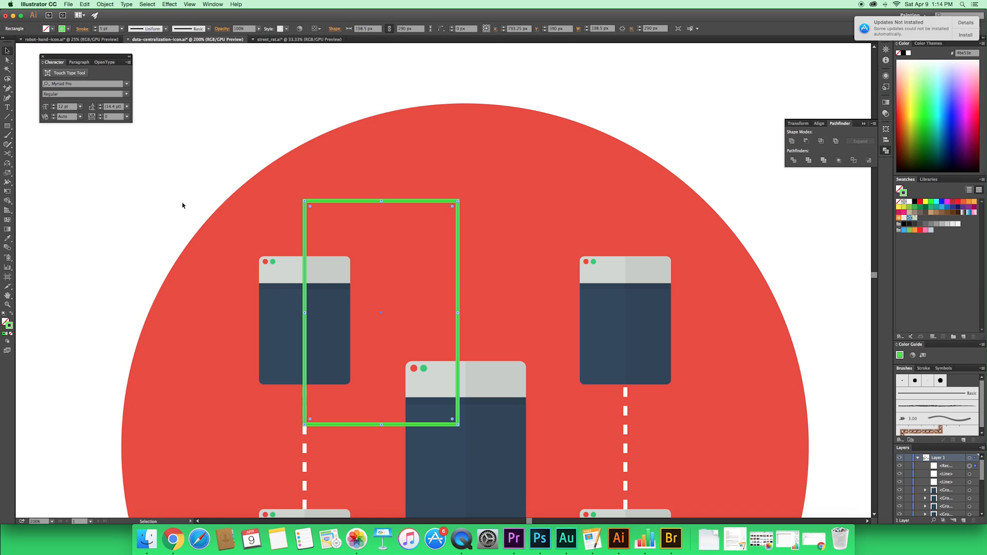
pyautogui.click(83, 30)
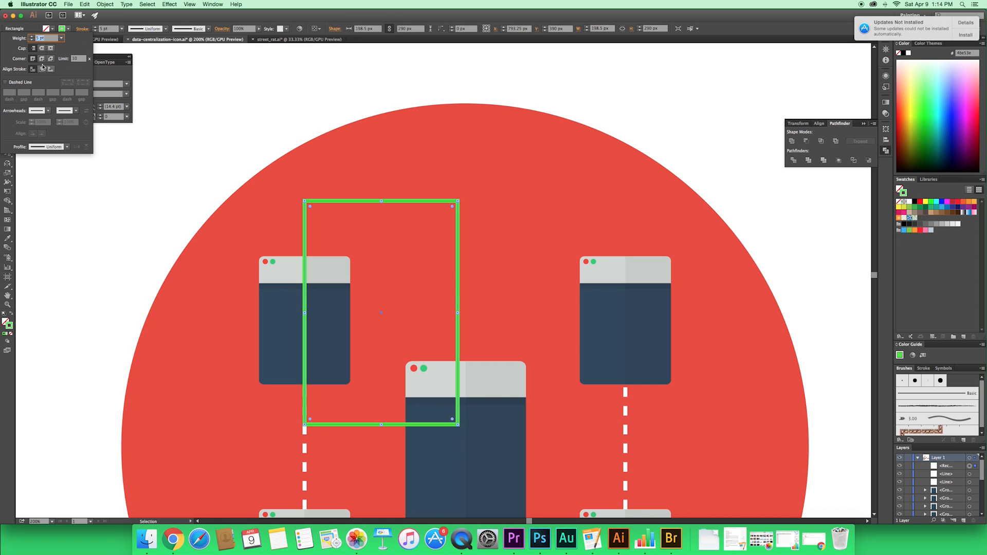
pyautogui.click(5, 83)
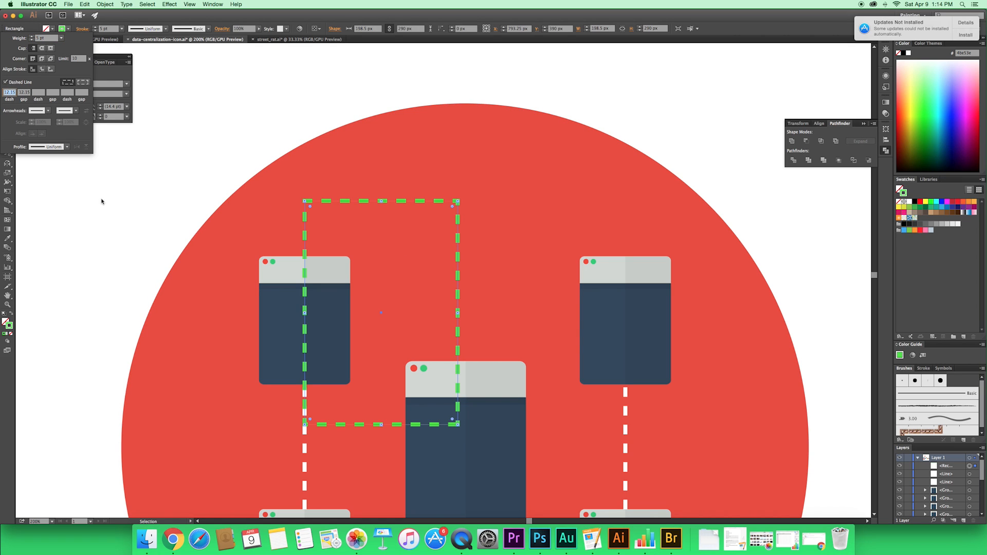
pyautogui.click(10, 326)
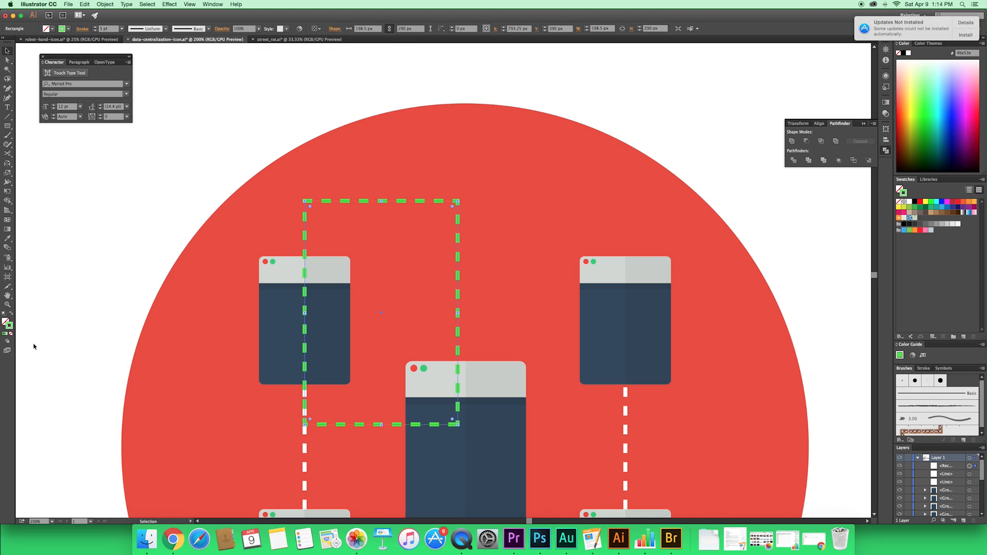
# - Change the dashed rectangle's stroke colour to white and deselect it
pyautogui.doubleClick(12, 328)
pyautogui.click(448, 335)
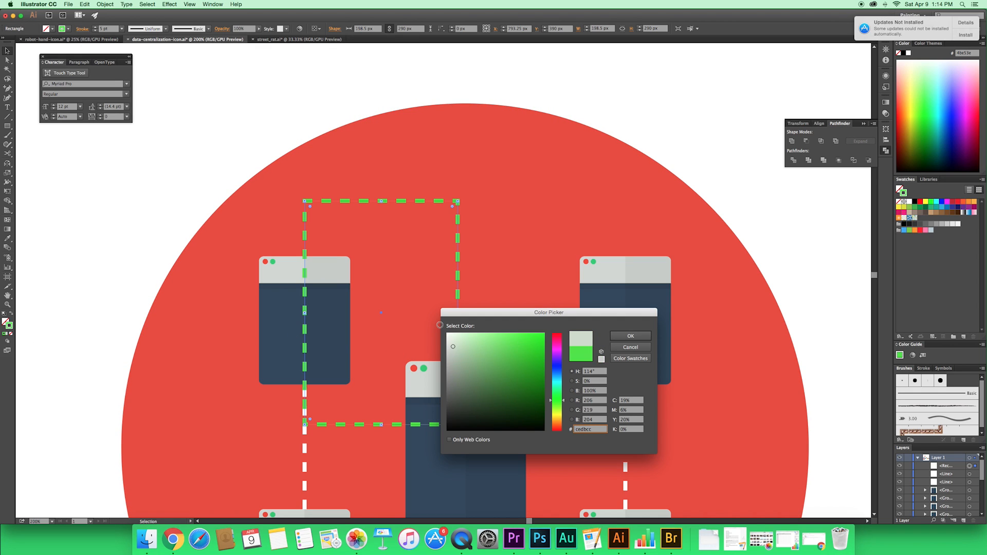
pyautogui.click(629, 337)
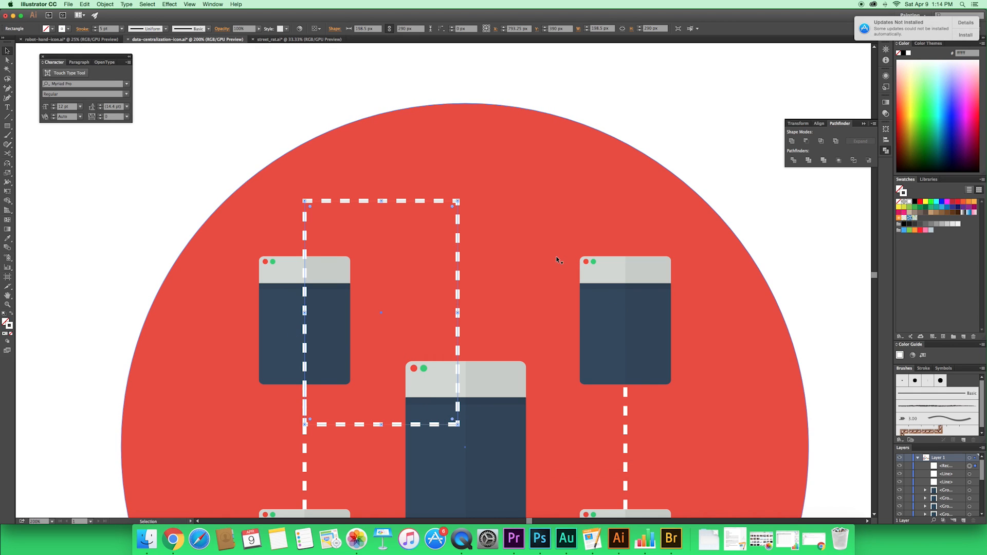
pyautogui.click(710, 139)
# - Round the dashed rectangle's corners to a radius of about 12.25 px
pyautogui.scroll(-2, 456, 255)
pyautogui.click(456, 233)
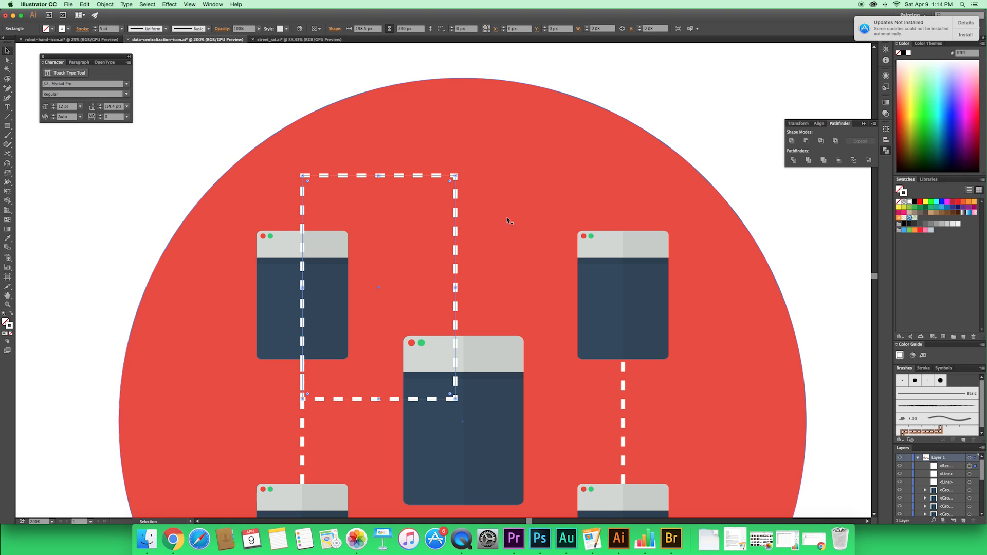
pyautogui.scroll(3, 454, 233)
pyautogui.moveTo(450, 223); pyautogui.dragTo(447, 231)
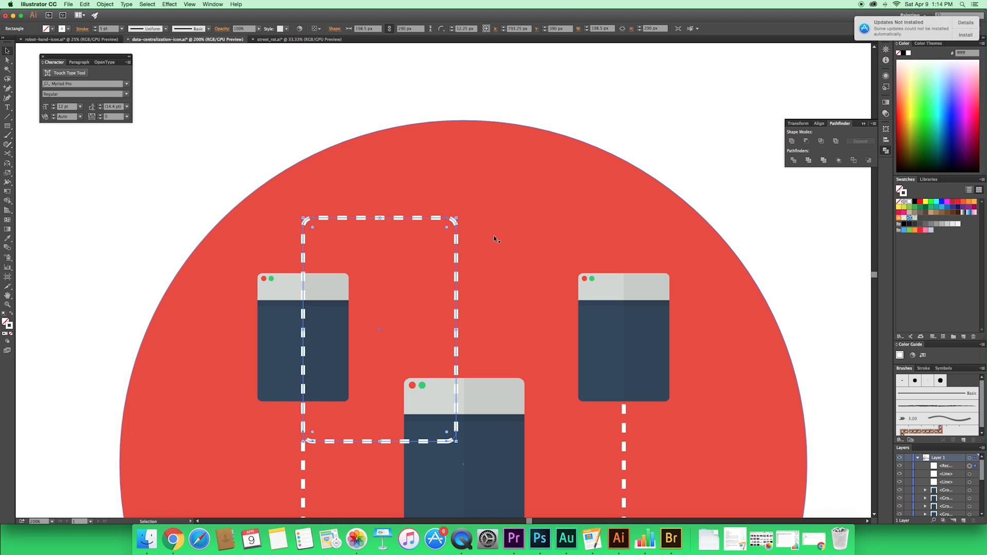
pyautogui.click(468, 105)
# - Duplicate the rounded dashed rectangle horizontally so the copy's right edge lines up with the upper right window's centre
pyautogui.press('space')
pyautogui.moveTo(543, 128); pyautogui.dragTo(470, 121)
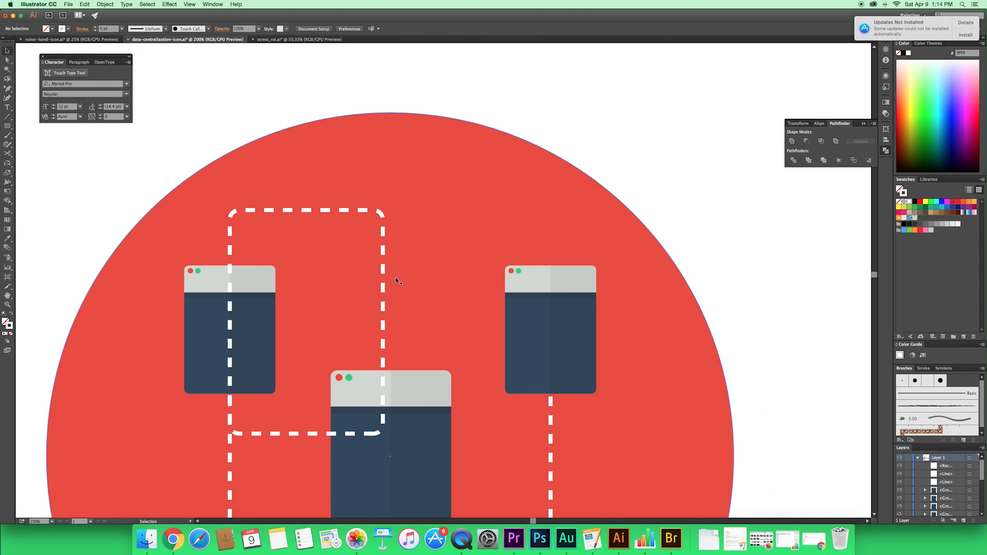
pyautogui.moveTo(385, 289); pyautogui.dragTo(551, 291)
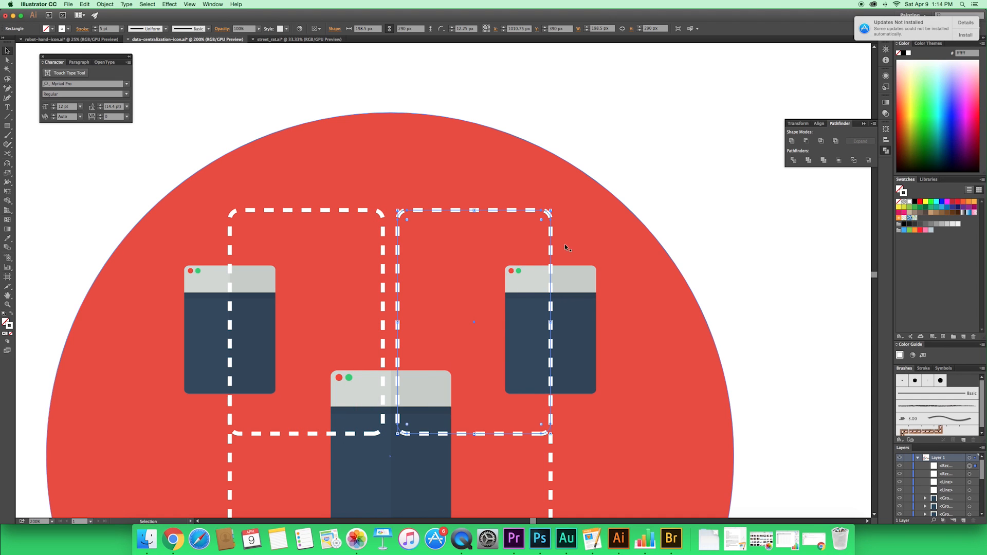
pyautogui.click(677, 225)
pyautogui.scroll(-1, 676, 225)
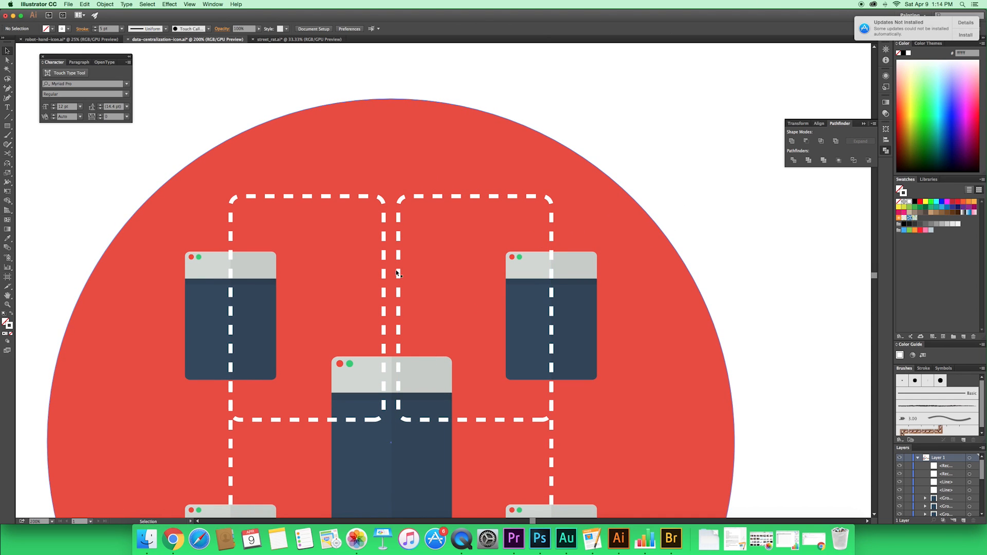
# - Select both dashed rectangles and nudge them down slightly together
pyautogui.hscroll(-4, 576, 285)
pyautogui.scroll(1, 576, 285)
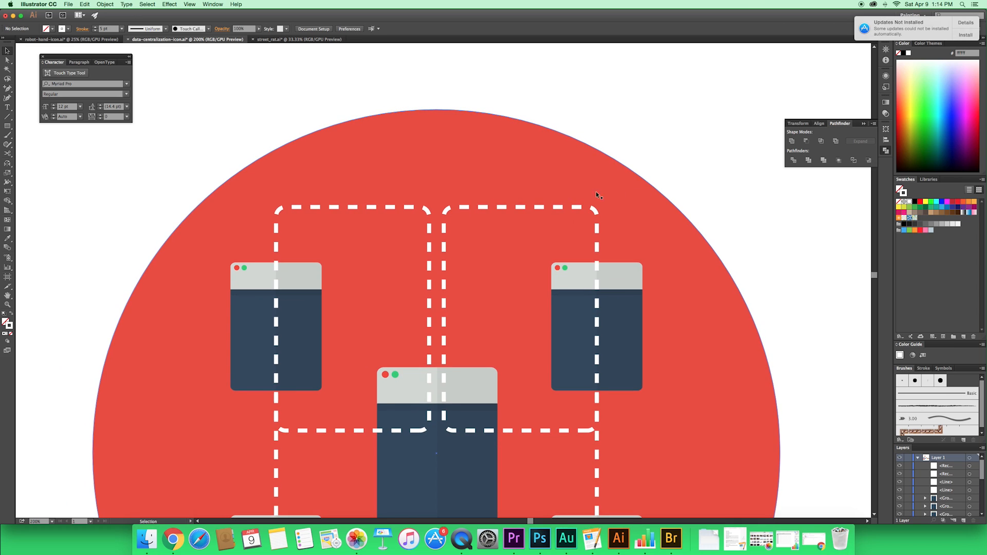
pyautogui.click(509, 205)
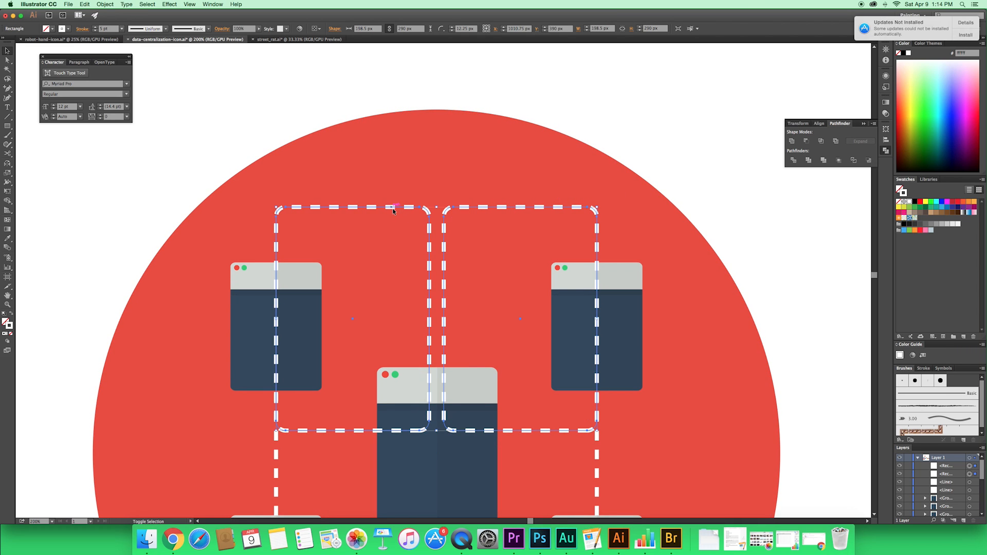
pyautogui.keyDown('shift'); pyautogui.click(419, 208); pyautogui.keyUp('shift')
pyautogui.moveTo(419, 208); pyautogui.dragTo(419, 210)
pyautogui.press('Down')
pyautogui.press('Down')
pyautogui.press('Down')
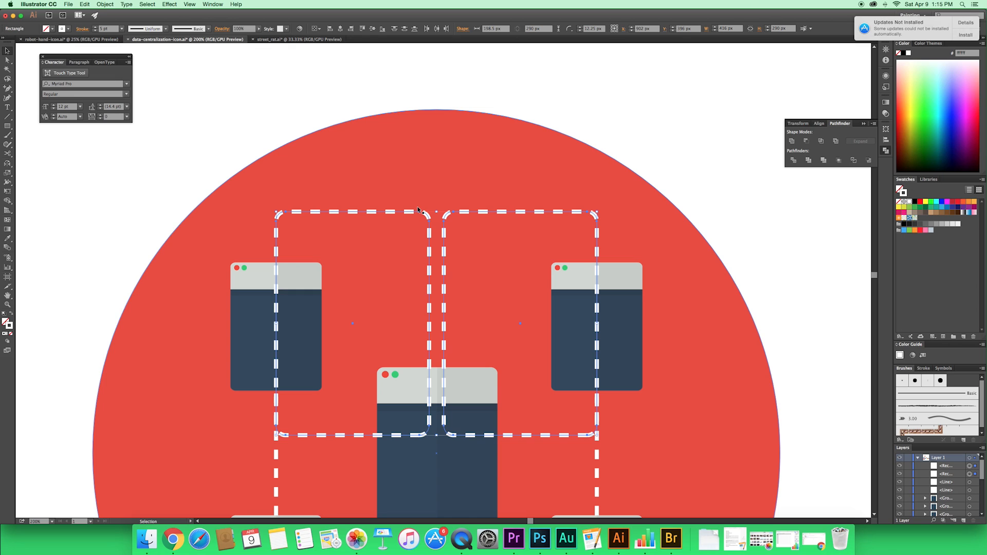
pyautogui.click(626, 123)
# - Expand the fill and stroke of the left dashed rectangle into separate shapes
pyautogui.moveTo(639, 145); pyautogui.dragTo(621, 104)
pyautogui.moveTo(643, 178); pyautogui.dragTo(659, 199)
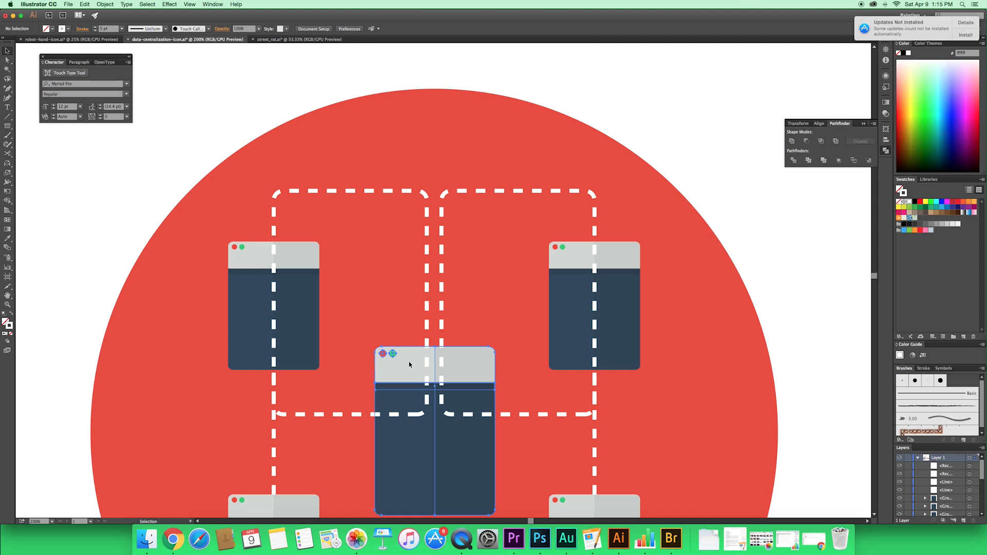
pyautogui.scroll(-3, 381, 260)
pyautogui.hscroll(-1, 381, 260)
pyautogui.click(451, 372)
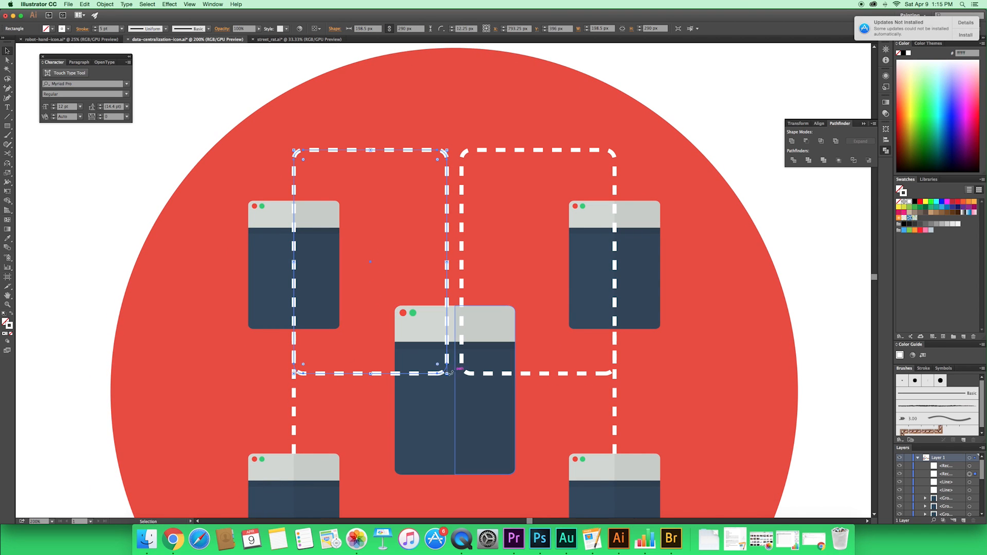
pyautogui.moveTo(380, 238); pyautogui.dragTo(381, 312)
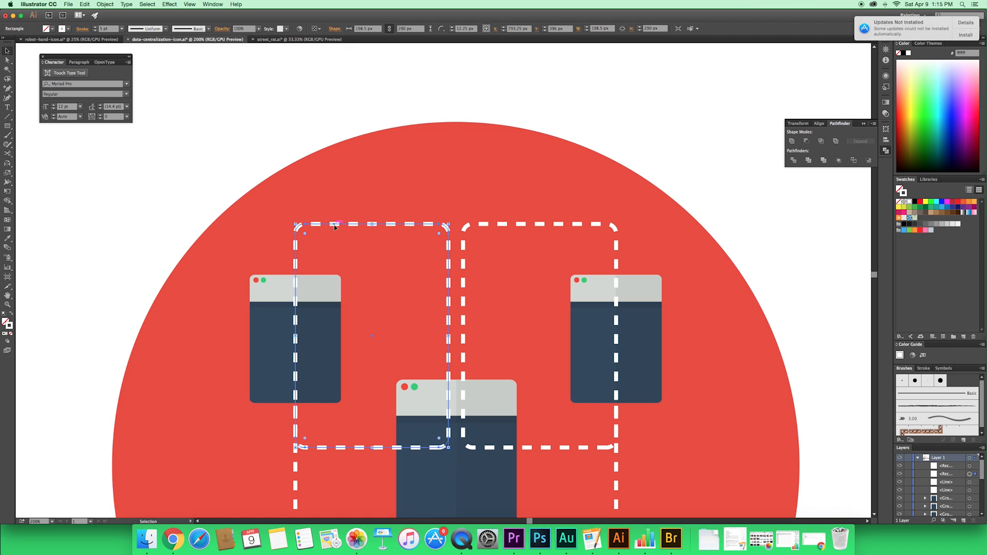
pyautogui.click(105, 5)
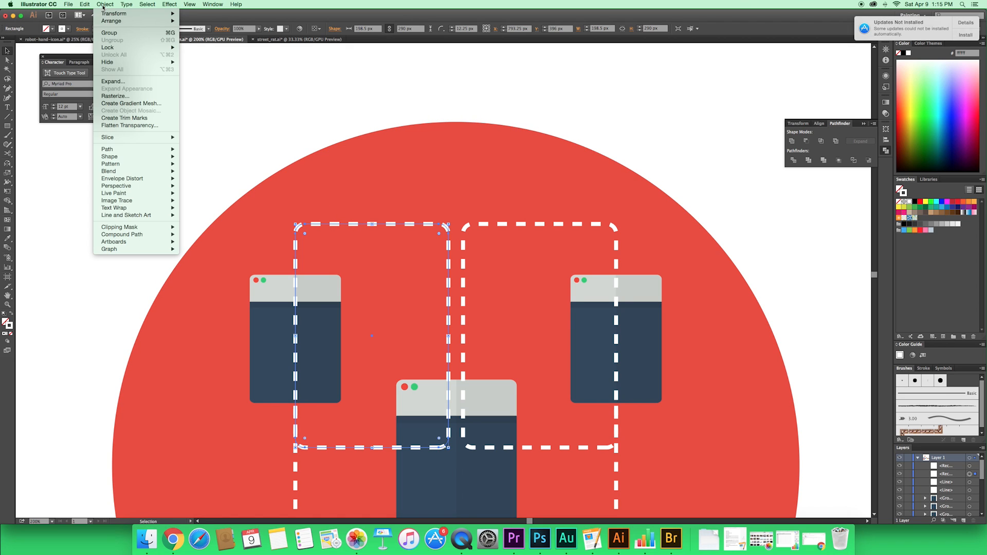
pyautogui.click(124, 82)
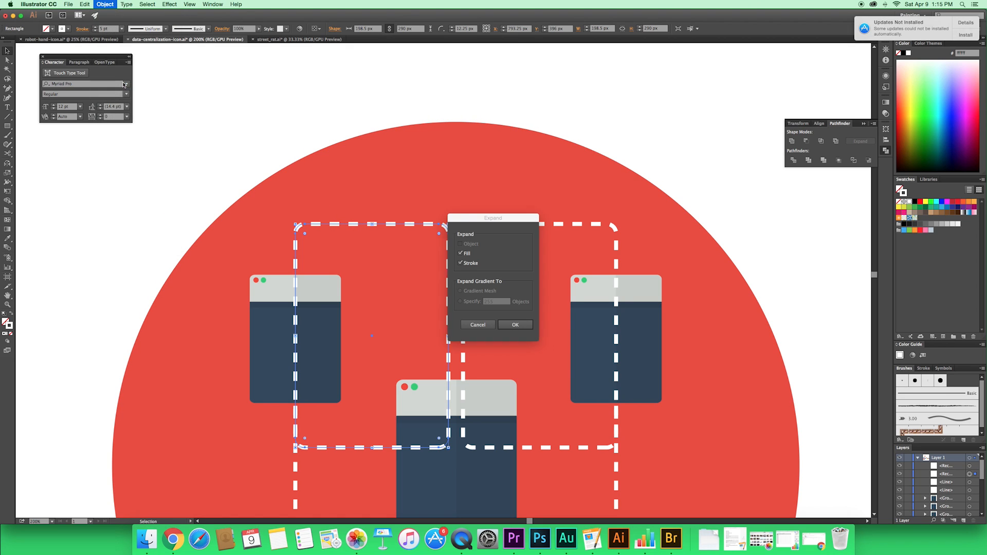
pyautogui.click(515, 328)
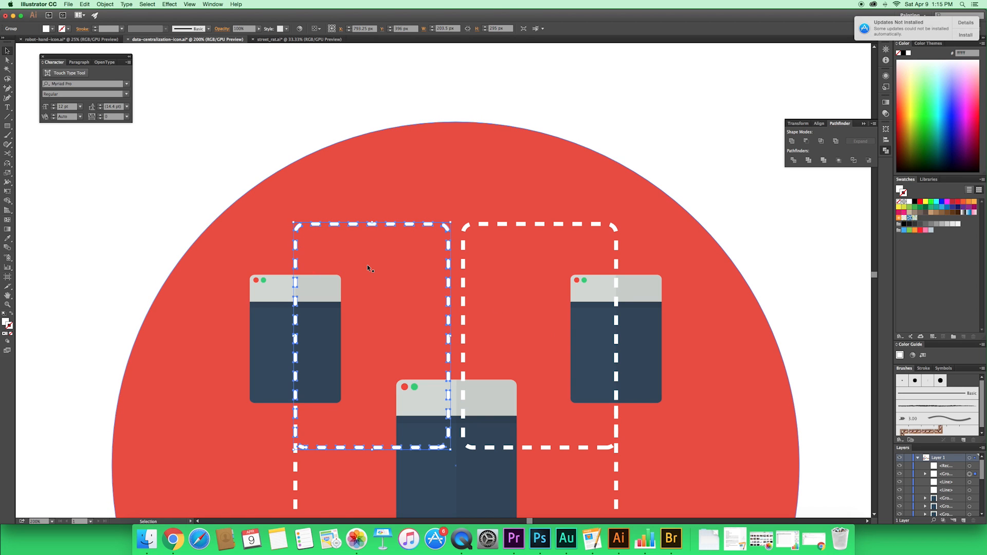
# - Isolate the left expanded dashed rectangle so its individual dashes can be edited
pyautogui.press('super+equal')
pyautogui.press('super+equal')
pyautogui.moveTo(337, 312); pyautogui.dragTo(494, 207)
pyautogui.press('super+shift+g')
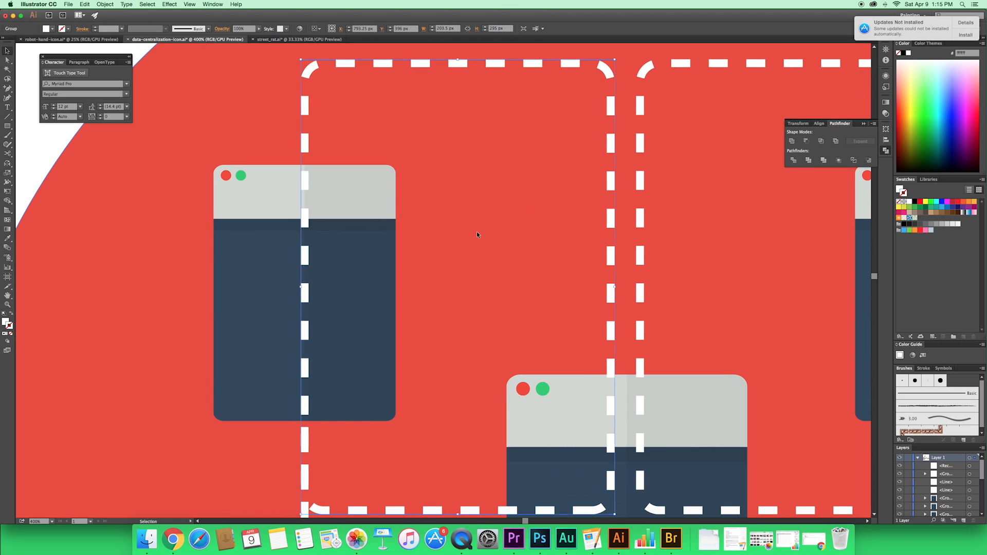
pyautogui.click(306, 181)
pyautogui.click(309, 180)
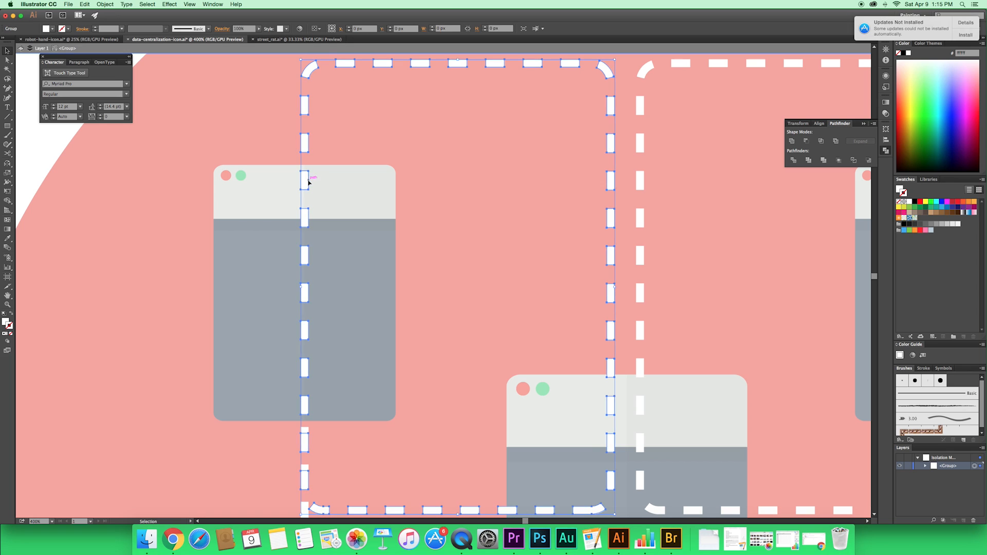
pyautogui.doubleClick(306, 182)
# - Delete the left rectangle's dashes over and below the upper left window, along its bottom edge, and over the central window
pyautogui.click(302, 180)
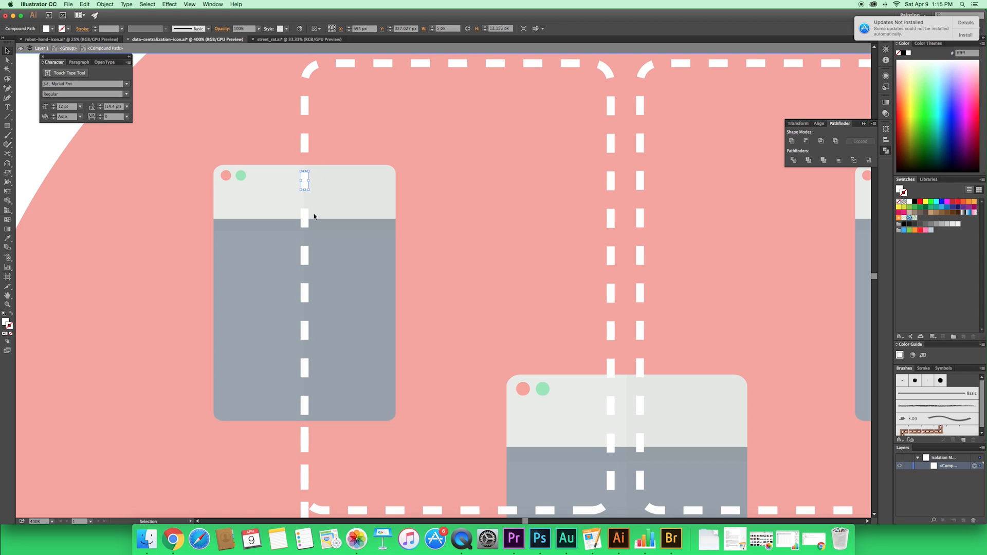
pyautogui.keyDown('shift'); pyautogui.click(304, 300); pyautogui.keyUp('shift')
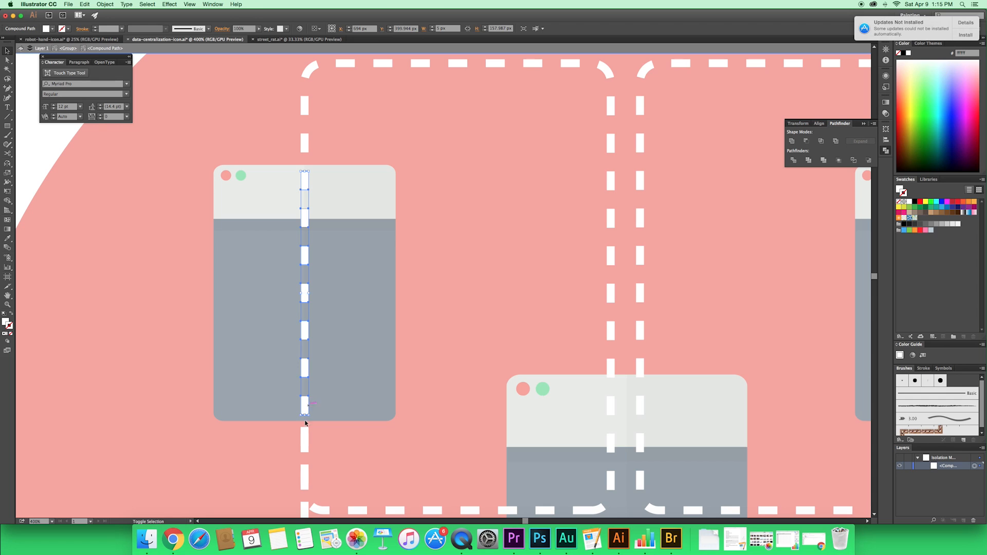
pyautogui.keyDown('shift'); pyautogui.click(305, 486); pyautogui.keyUp('shift')
pyautogui.keyDown('shift'); pyautogui.click(316, 510); pyautogui.keyUp('shift')
pyautogui.hscroll(5, 360, 463)
pyautogui.scroll(-2, 360, 463)
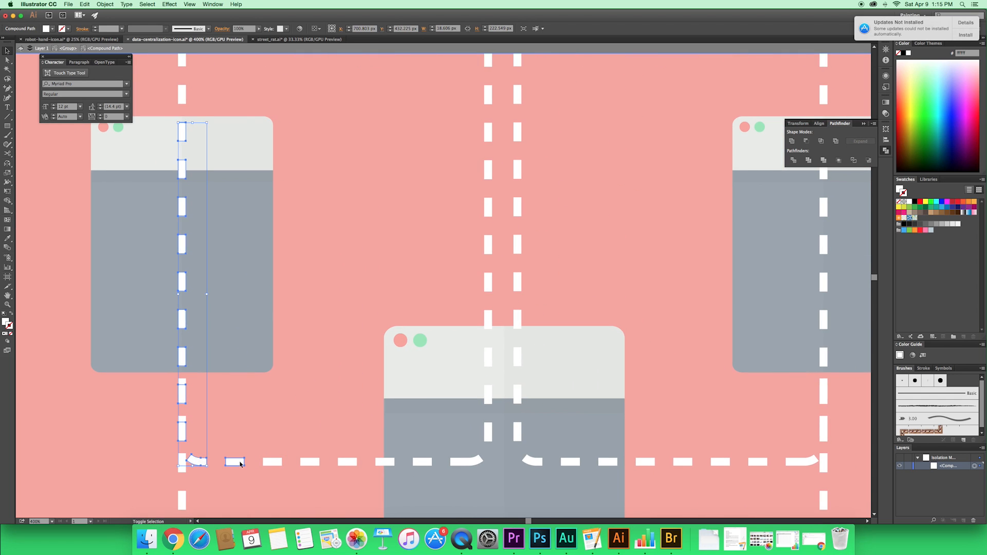
pyautogui.keyDown('shift'); pyautogui.click(239, 463); pyautogui.keyUp('shift')
pyautogui.keyDown('shift'); pyautogui.click(271, 463); pyautogui.keyUp('shift')
pyautogui.keyDown('shift'); pyautogui.click(310, 463); pyautogui.keyUp('shift')
pyautogui.keyDown('shift'); pyautogui.click(347, 462); pyautogui.keyUp('shift')
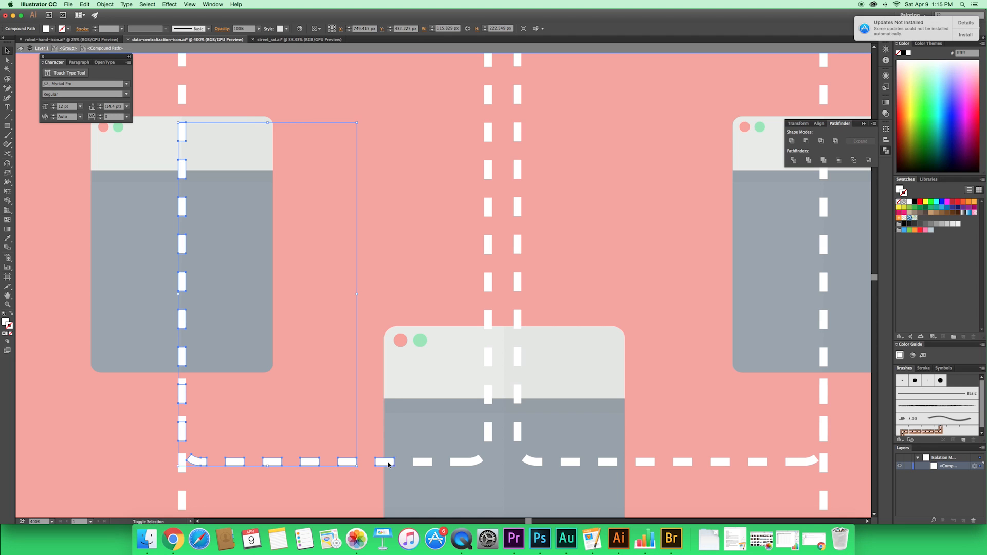
pyautogui.keyDown('shift'); pyautogui.click(388, 462); pyautogui.keyUp('shift')
pyautogui.keyDown('shift'); pyautogui.click(422, 462); pyautogui.keyUp('shift')
pyautogui.keyDown('shift'); pyautogui.click(465, 461); pyautogui.keyUp('shift')
pyautogui.keyDown('shift'); pyautogui.click(488, 432); pyautogui.keyUp('shift')
pyautogui.keyDown('shift'); pyautogui.click(489, 394); pyautogui.keyUp('shift')
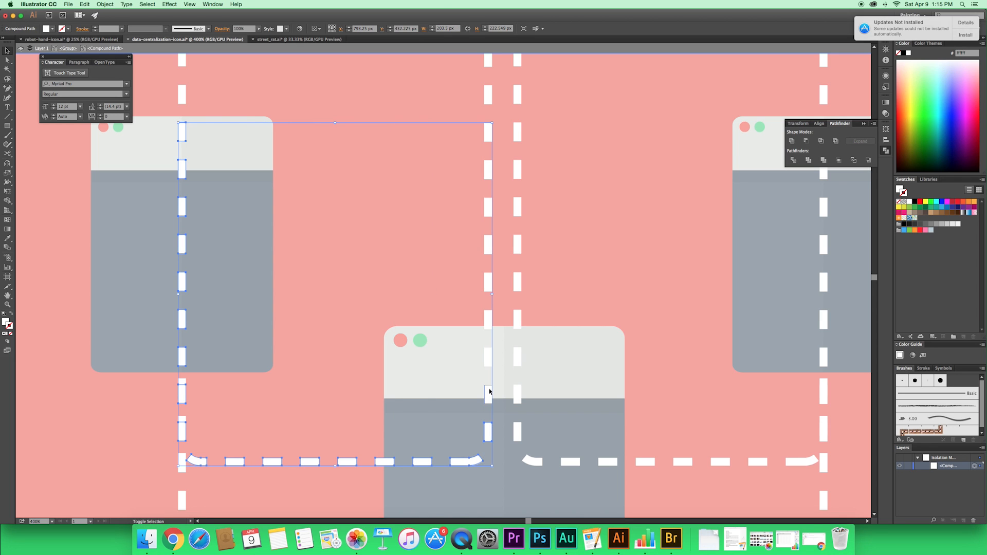
pyautogui.keyDown('shift'); pyautogui.click(490, 359); pyautogui.keyUp('shift')
pyautogui.press('Delete')
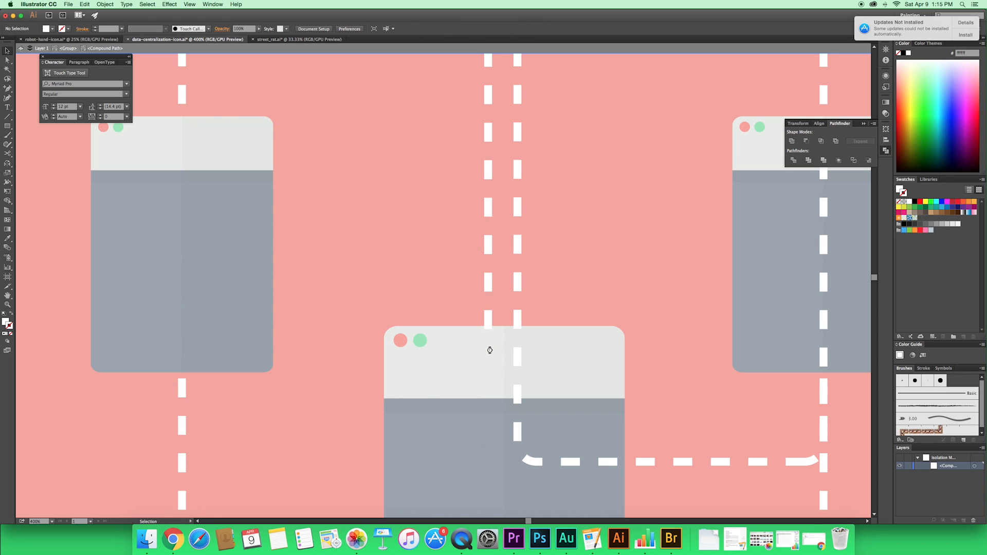
# - Leave isolation mode and expand the right dashed rectangle's fill and stroke into separate shapes
pyautogui.scroll(5, 470, 326)
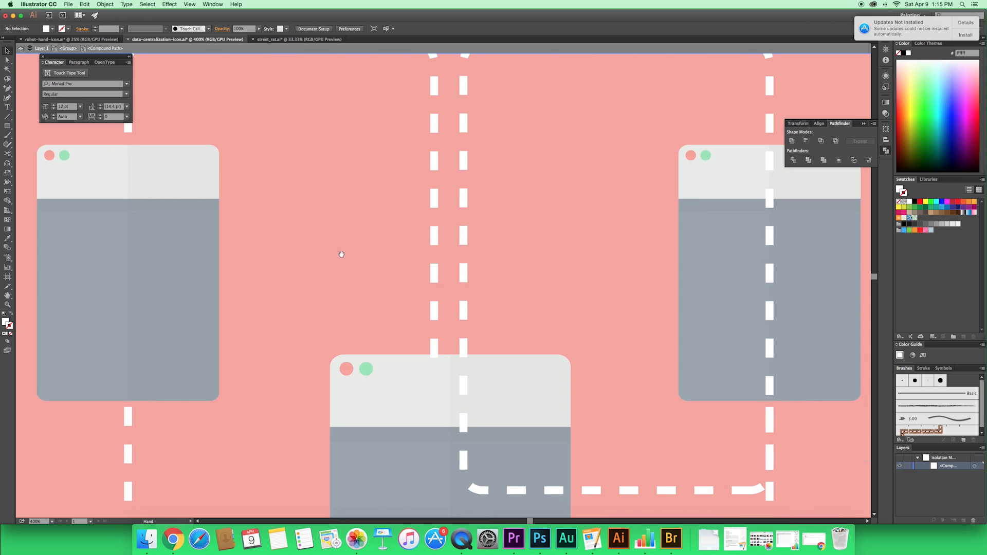
pyautogui.moveTo(341, 256); pyautogui.dragTo(170, 304)
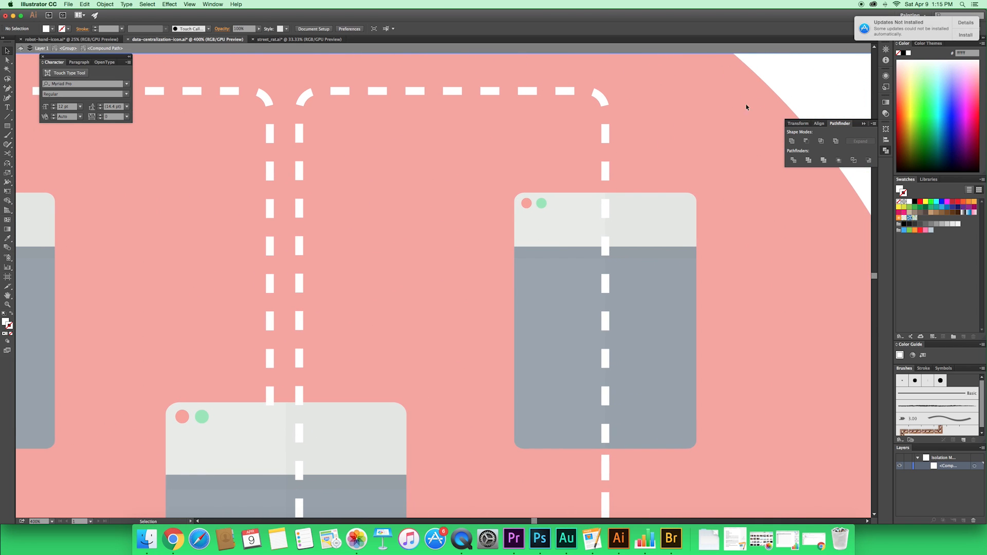
pyautogui.doubleClick(803, 86)
pyautogui.scroll(3, 646, 137)
pyautogui.click(552, 135)
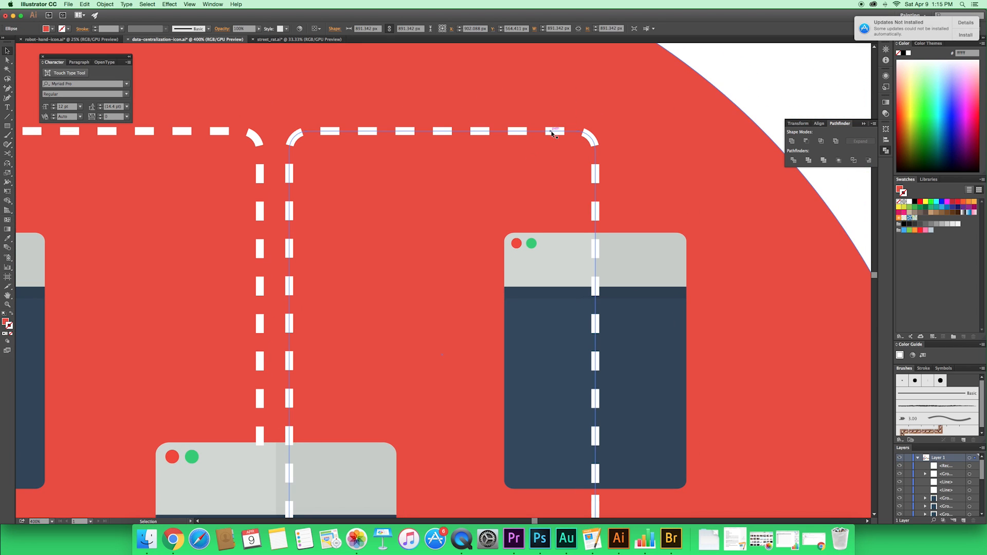
pyautogui.click(501, 133)
pyautogui.click(105, 4)
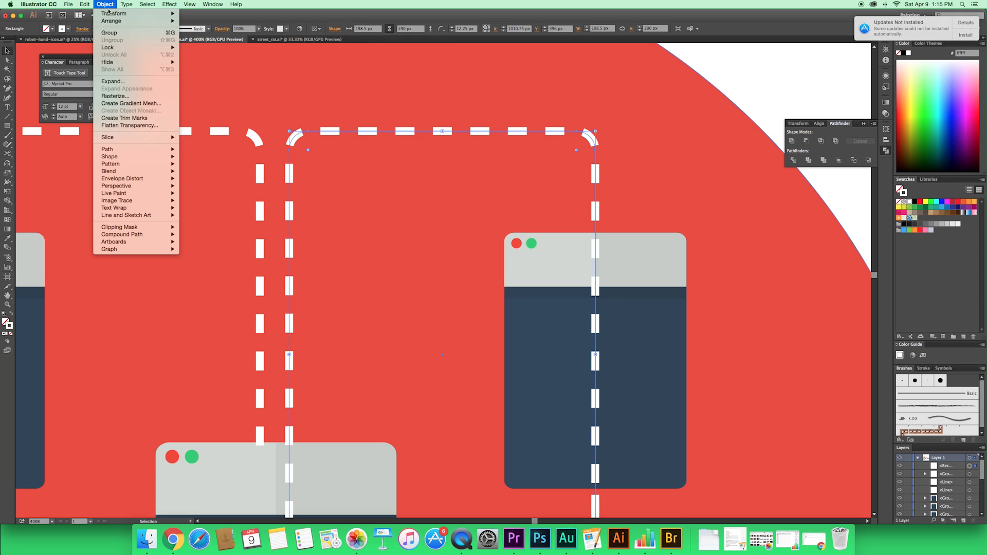
pyautogui.click(144, 82)
pyautogui.click(520, 324)
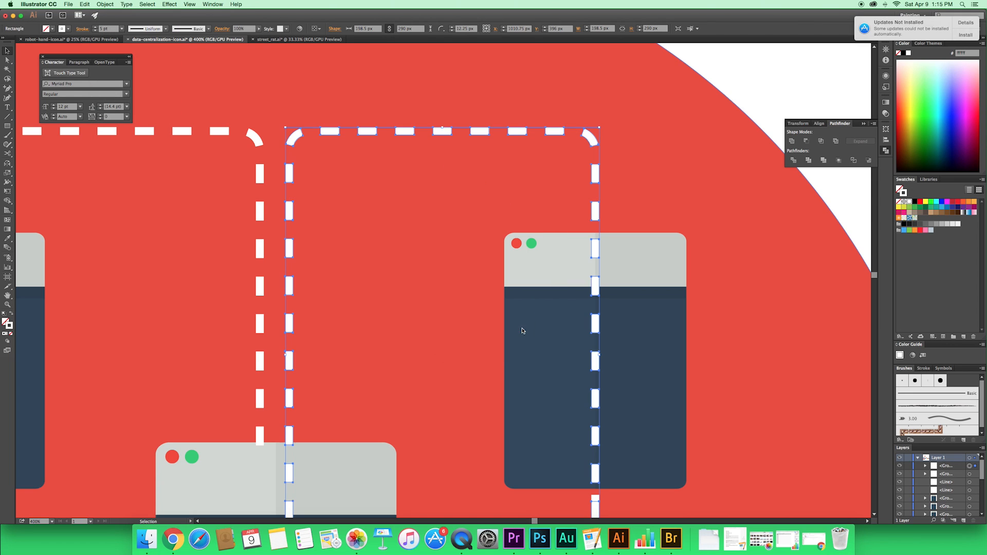
# - Isolate the right rectangle and delete its dashes over the central window, along the bottom edge, and over and below the upper right window
pyautogui.hscroll(3, 523, 213)
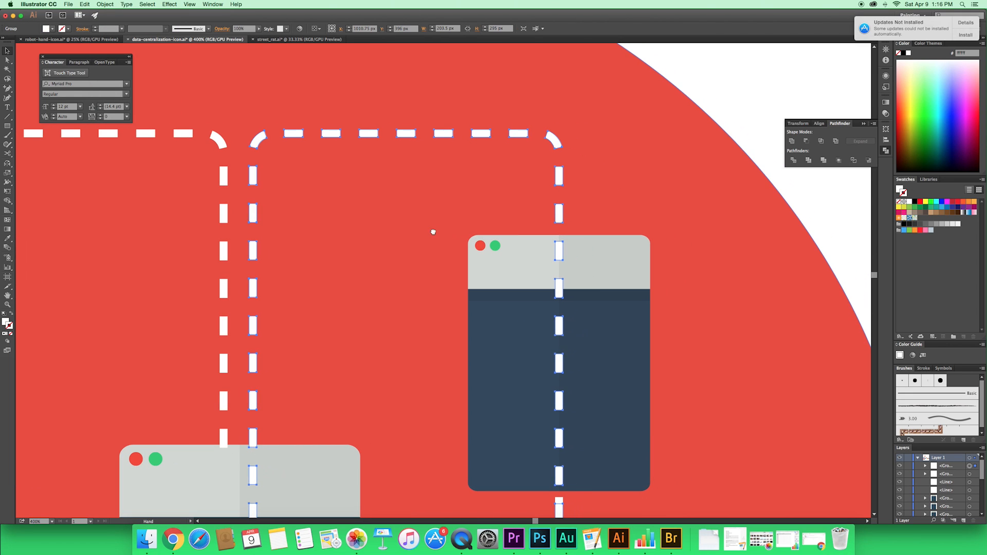
pyautogui.doubleClick(253, 325)
pyautogui.moveTo(328, 367); pyautogui.dragTo(336, 246)
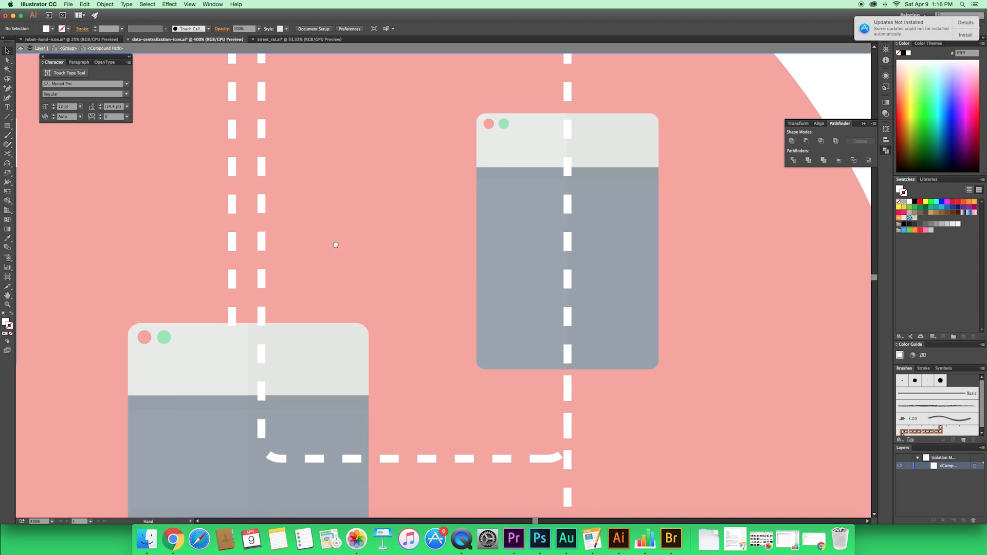
pyautogui.click(262, 356)
pyautogui.keyDown('shift'); pyautogui.click(261, 391); pyautogui.keyUp('shift')
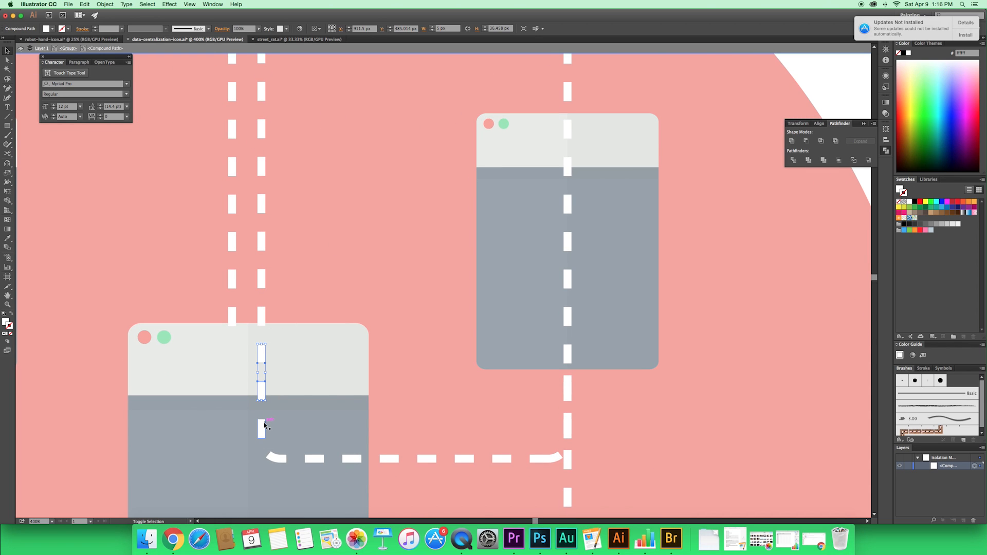
pyautogui.keyDown('shift'); pyautogui.click(315, 458); pyautogui.keyUp('shift')
pyautogui.keyDown('shift'); pyautogui.click(352, 458); pyautogui.keyUp('shift')
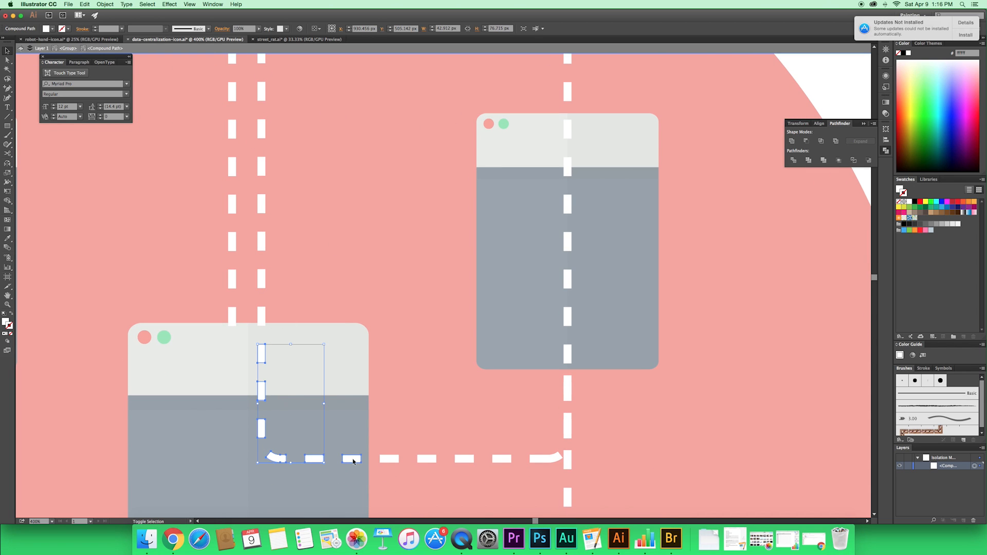
pyautogui.keyDown('shift'); pyautogui.click(390, 459); pyautogui.keyUp('shift')
pyautogui.keyDown('shift'); pyautogui.click(427, 459); pyautogui.keyUp('shift')
pyautogui.keyDown('shift'); pyautogui.click(465, 459); pyautogui.keyUp('shift')
pyautogui.keyDown('shift'); pyautogui.click(502, 459); pyautogui.keyUp('shift')
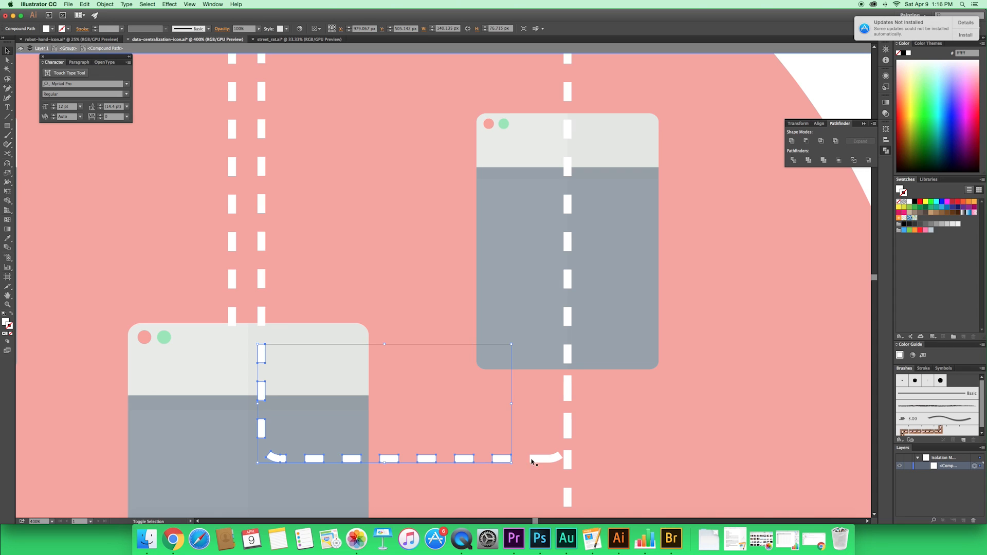
pyautogui.keyDown('shift'); pyautogui.click(545, 458); pyautogui.keyUp('shift')
pyautogui.keyDown('shift'); pyautogui.click(570, 428); pyautogui.keyUp('shift')
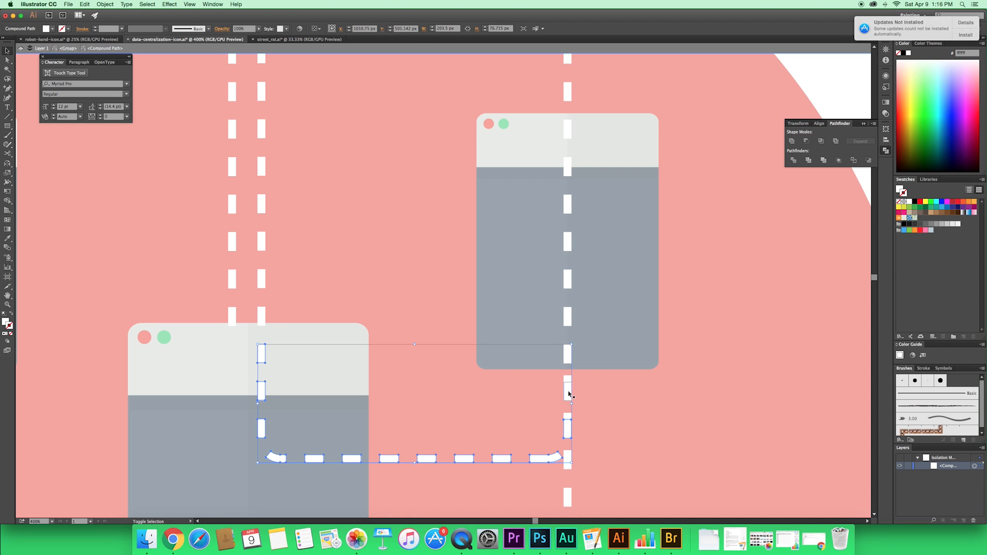
pyautogui.keyDown('shift'); pyautogui.click(569, 317); pyautogui.keyUp('shift')
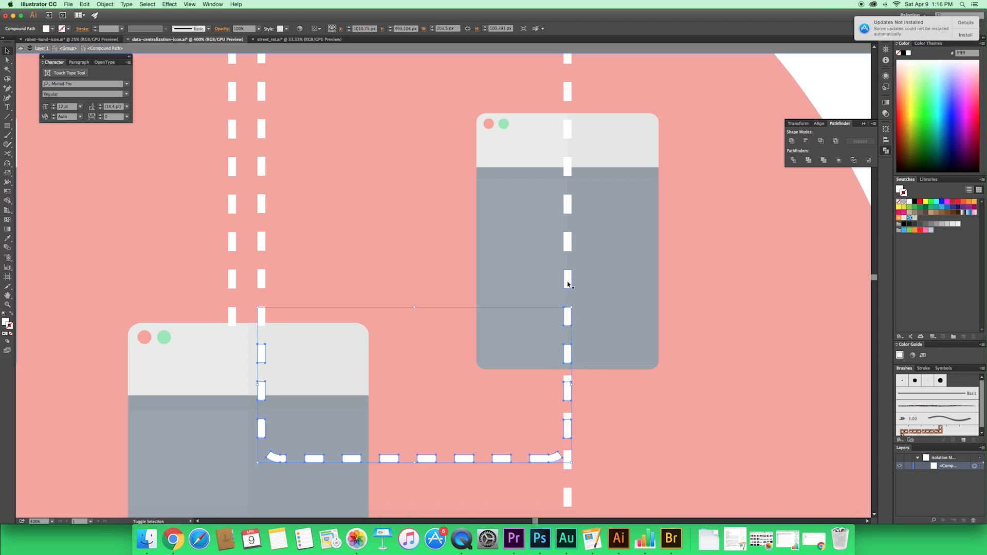
pyautogui.keyDown('shift'); pyautogui.click(568, 280); pyautogui.keyUp('shift')
pyautogui.keyDown('shift'); pyautogui.click(568, 242); pyautogui.keyUp('shift')
pyautogui.keyDown('shift'); pyautogui.click(568, 204); pyautogui.keyUp('shift')
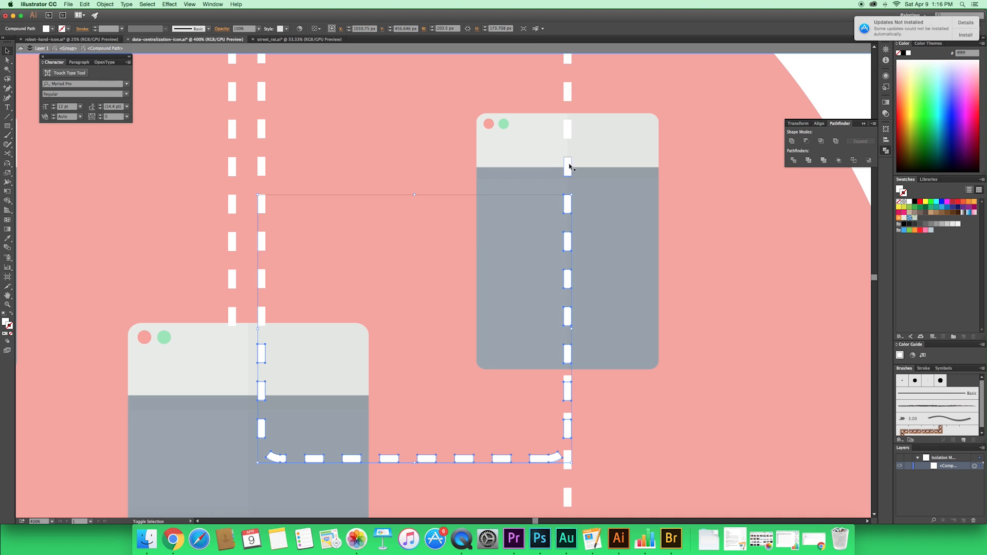
pyautogui.keyDown('shift'); pyautogui.click(567, 166); pyautogui.keyUp('shift')
pyautogui.keyDown('shift'); pyautogui.click(567, 129); pyautogui.keyUp('shift')
pyautogui.press('Delete')
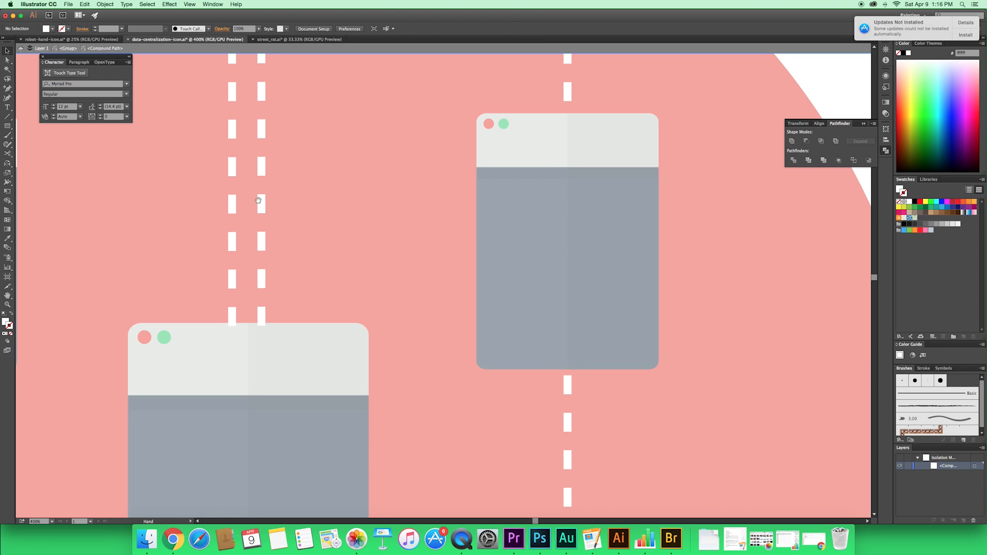
# - Shorten the lowest dash of the right vertical line to about 10.5 px high, ending flush with the central window's top edge
pyautogui.moveTo(258, 200); pyautogui.dragTo(417, 323)
pyautogui.moveTo(424, 366); pyautogui.dragTo(453, 215)
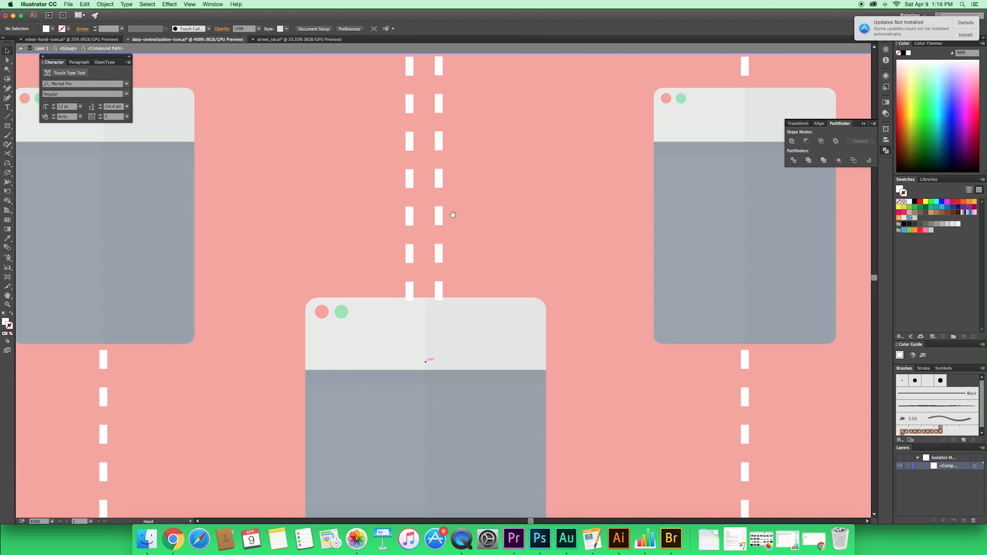
pyautogui.press('super+equal')
pyautogui.press('super+equal')
pyautogui.press('super+equal')
pyautogui.press('super+equal')
pyautogui.press('super+equal')
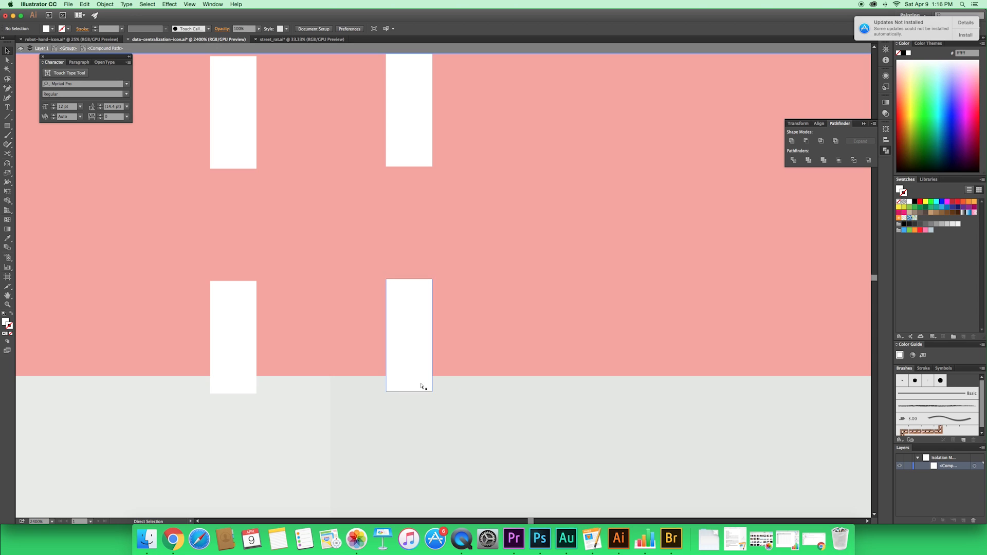
pyautogui.press('super+minus')
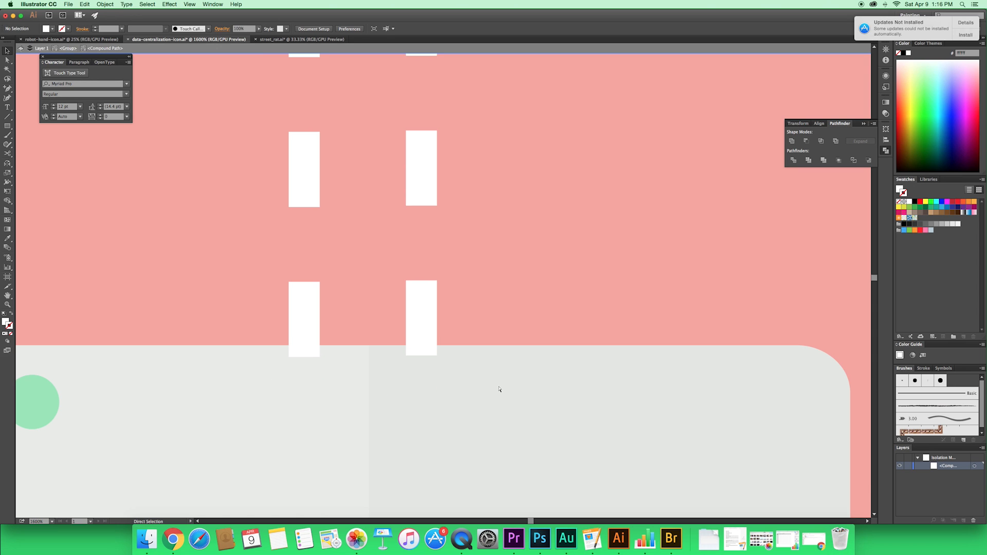
pyautogui.press('super+equal')
pyautogui.press('super+equal')
pyautogui.press('super+equal')
pyautogui.moveTo(466, 382); pyautogui.dragTo(496, 233)
pyautogui.click(415, 357)
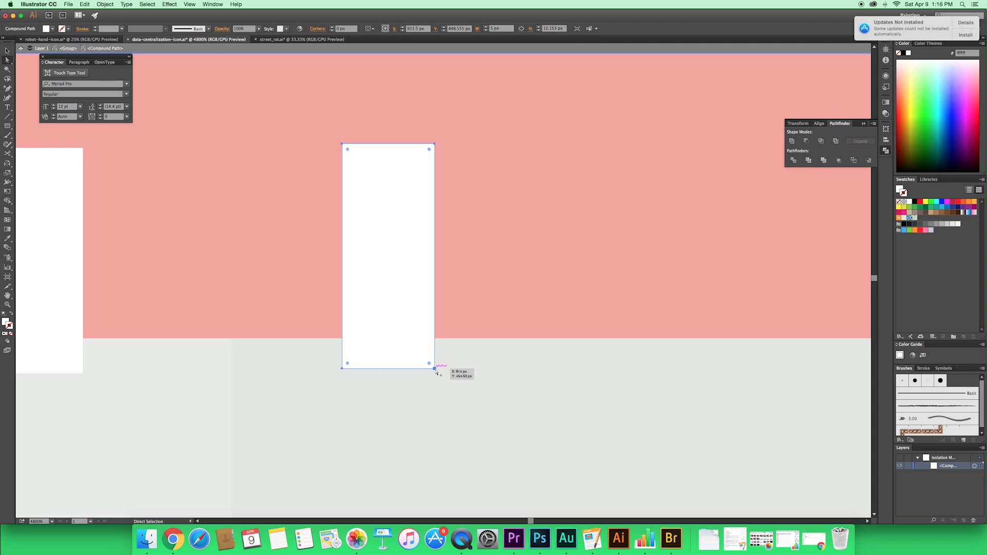
pyautogui.click(435, 369)
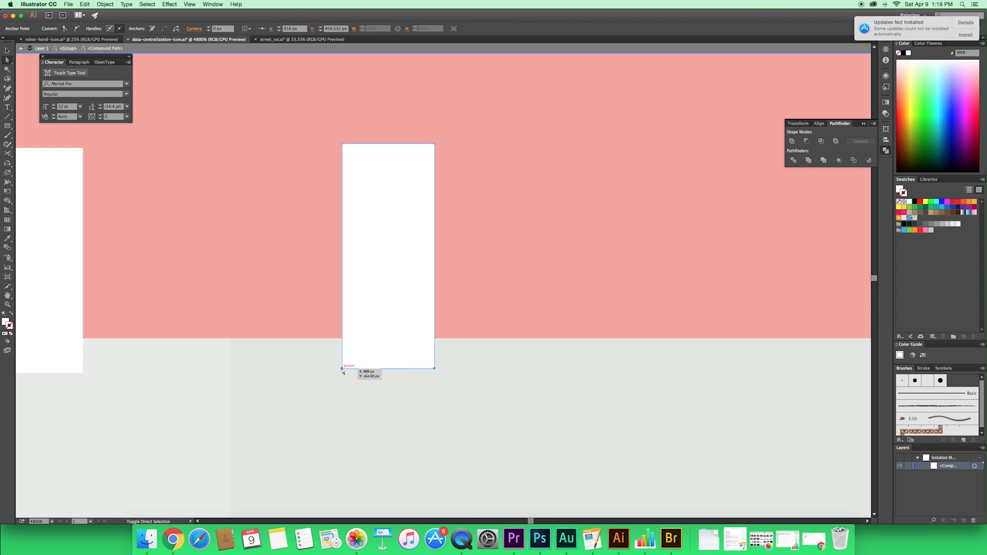
pyautogui.keyDown('shift'); pyautogui.click(343, 369); pyautogui.keyUp('shift')
pyautogui.moveTo(342, 370); pyautogui.dragTo(624, 341)
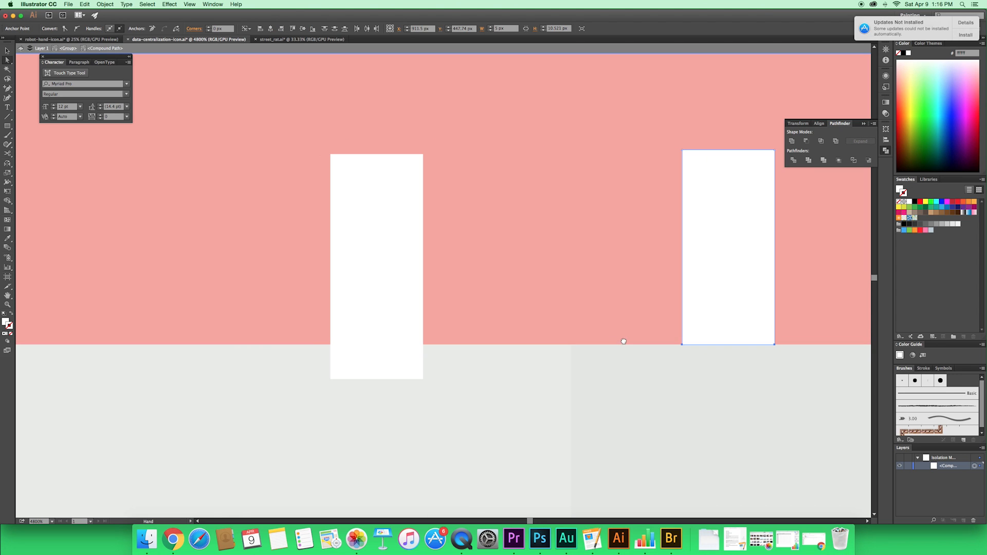
pyautogui.press('v')
pyautogui.doubleClick(547, 279)
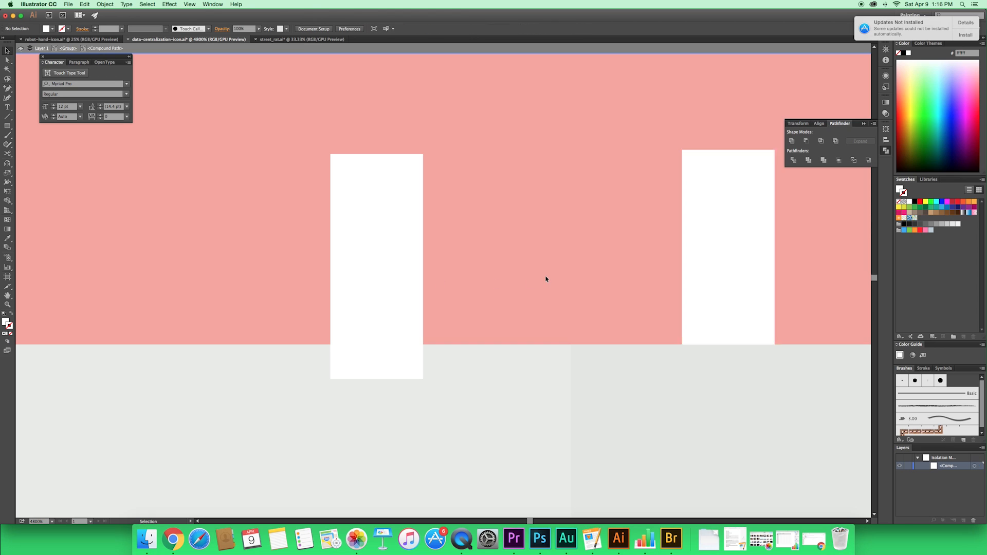
# - Shorten the lowest dash of the left vertical line flush with the central window's top edge and leave isolation mode
pyautogui.doubleClick(375, 292)
pyautogui.click(375, 317)
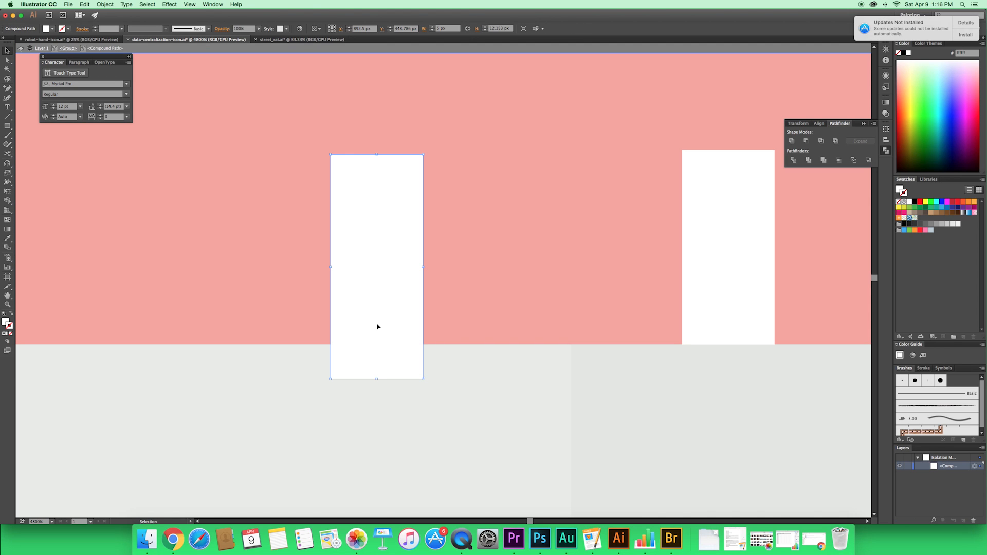
pyautogui.press('a')
pyautogui.click(331, 380)
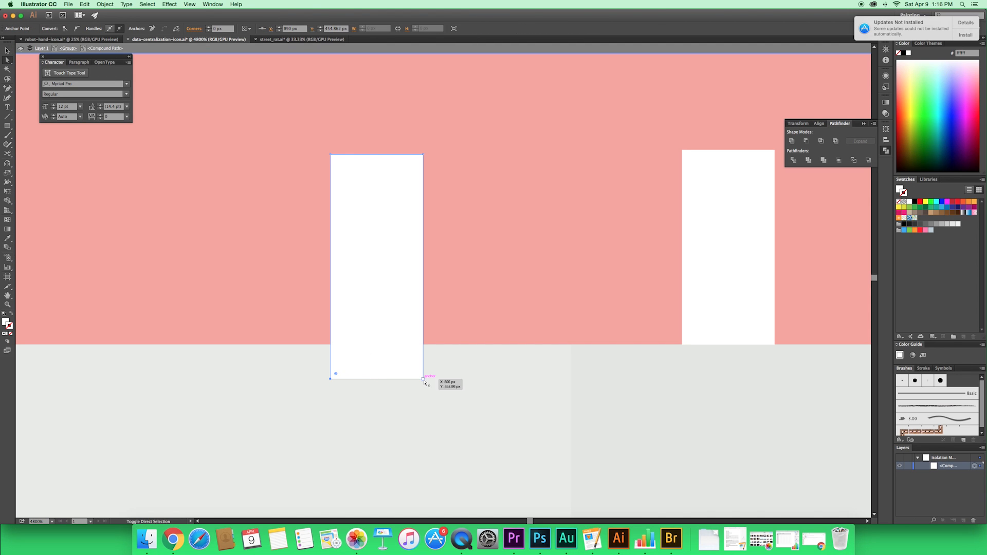
pyautogui.keyDown('shift'); pyautogui.click(424, 380); pyautogui.keyUp('shift')
pyautogui.moveTo(423, 380); pyautogui.dragTo(424, 345)
pyautogui.press('v')
pyautogui.doubleClick(547, 263)
pyautogui.click(547, 263)
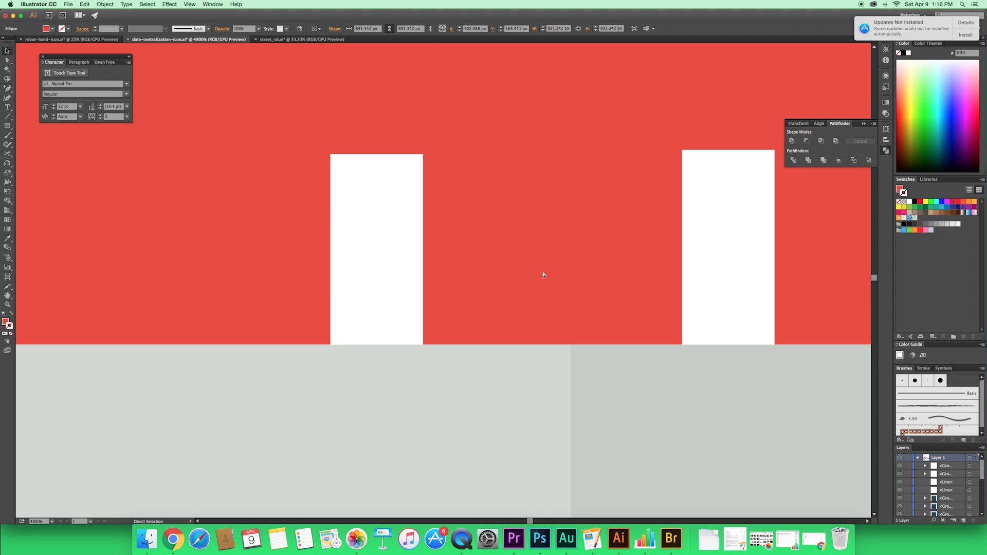
# - Deselect the circle and examine the whole icon with its dashed connections between the windows
pyautogui.press('super+minus')
pyautogui.press('super+minus')
pyautogui.press('super+minus')
pyautogui.press('super+minus')
pyautogui.press('super+minus')
pyautogui.press('super+minus')
pyautogui.press('super+minus')
pyautogui.press('super+minus')
pyautogui.press('super+minus')
pyautogui.press('super+minus')
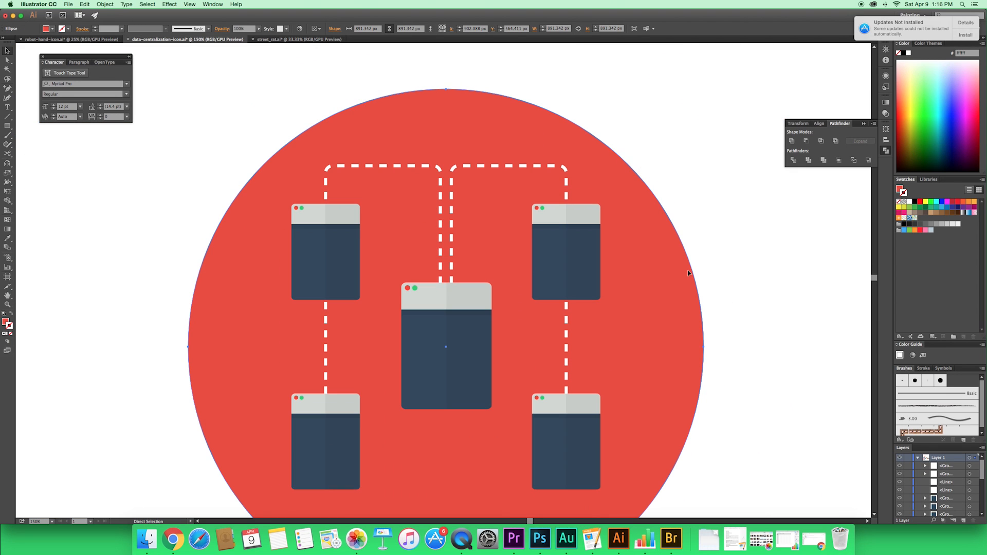
pyautogui.click(727, 323)
pyautogui.moveTo(727, 325); pyautogui.dragTo(723, 262)
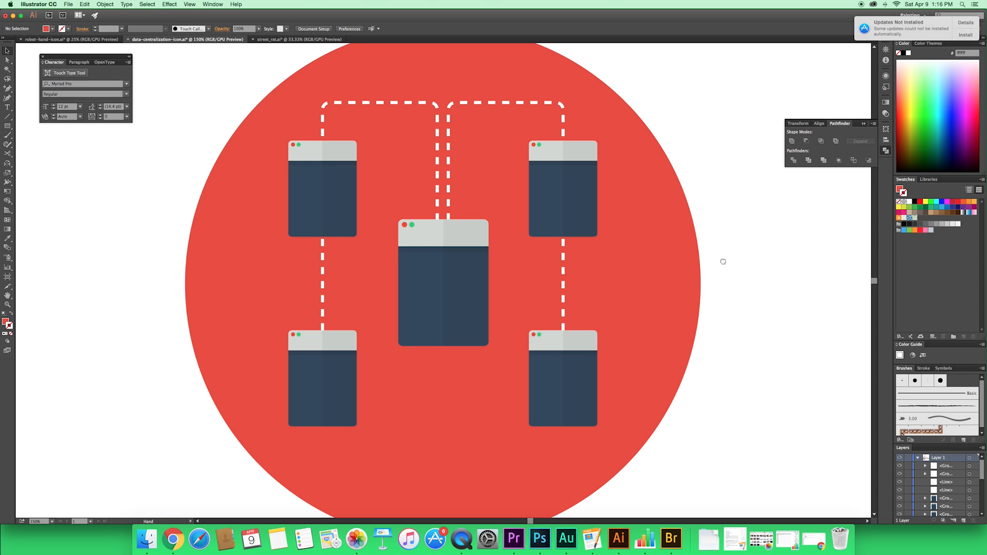
pyautogui.moveTo(724, 262); pyautogui.dragTo(718, 224)
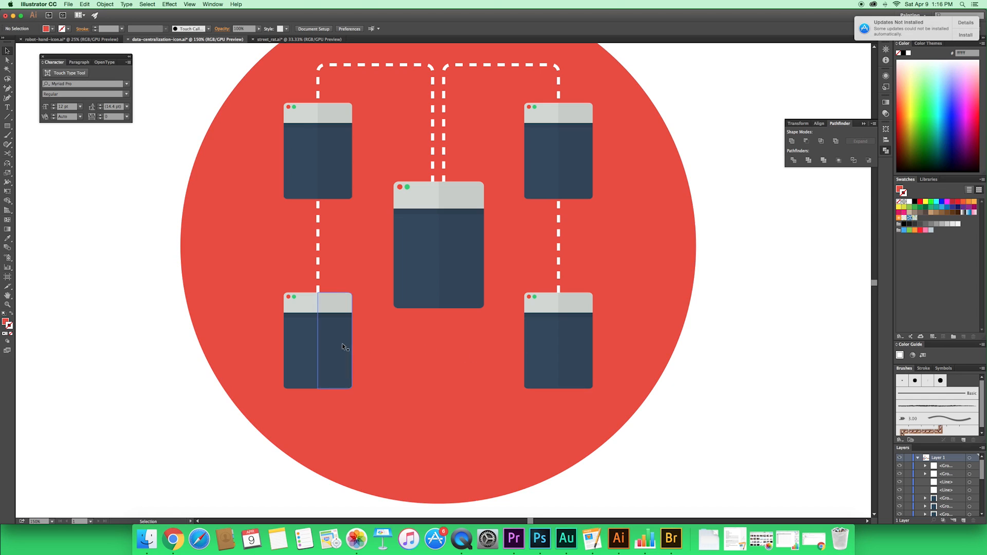
# - Draw a horizontal line about 298 px long between the facing sides of the two lower windows
pyautogui.moveTo(464, 382)
pyautogui.mouseDown()
pyautogui.moveTo(457, 343)
pyautogui.moveTo(462, 364)
pyautogui.mouseUp()
pyautogui.press('super+equal')
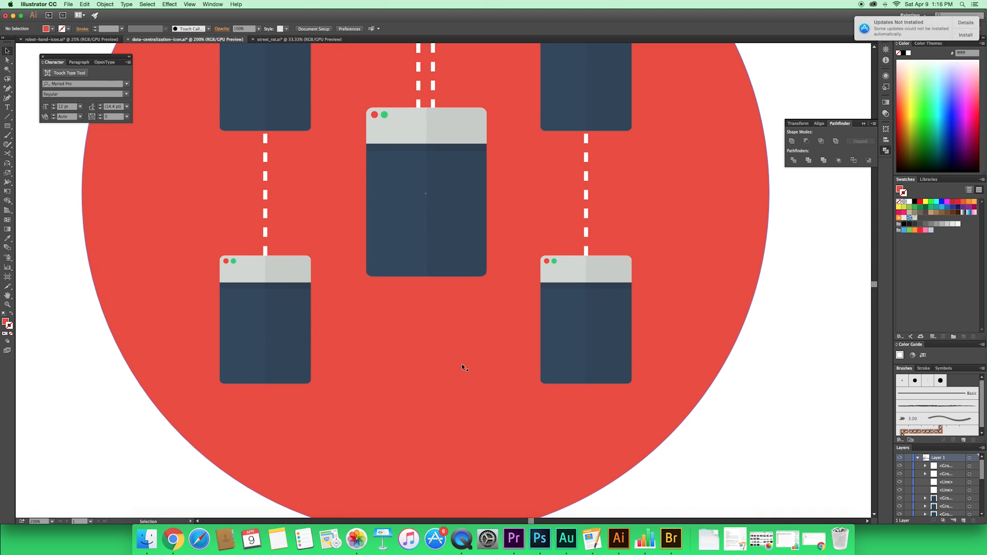
pyautogui.press('\\')
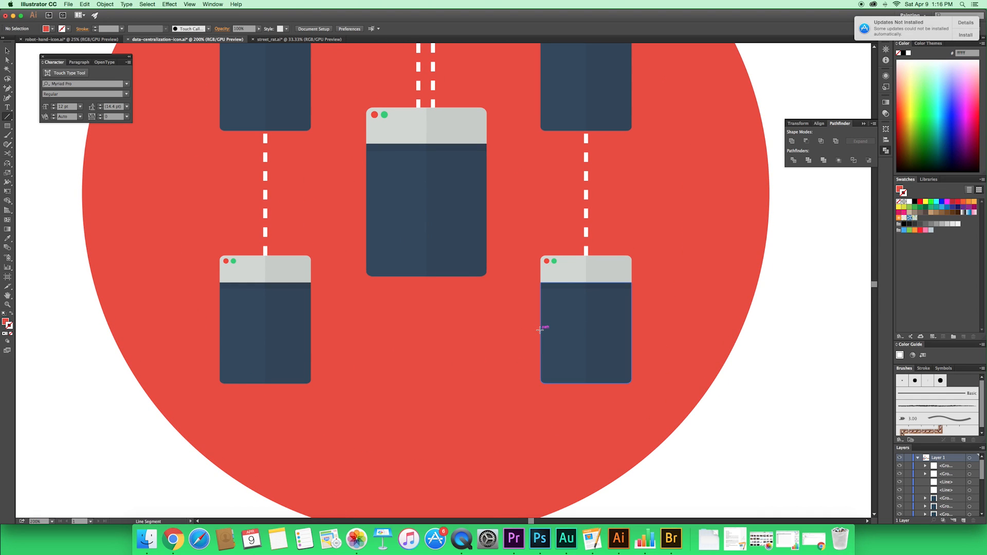
pyautogui.moveTo(539, 332); pyautogui.dragTo(311, 333)
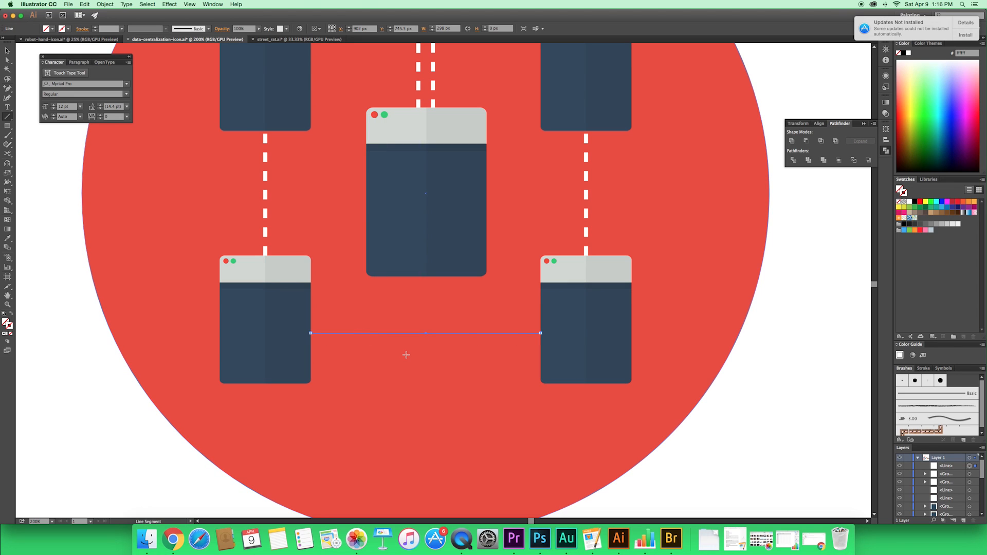
# - Give the horizontal line a 5 pt white stroke and turn it into a dashed line
pyautogui.click(96, 28)
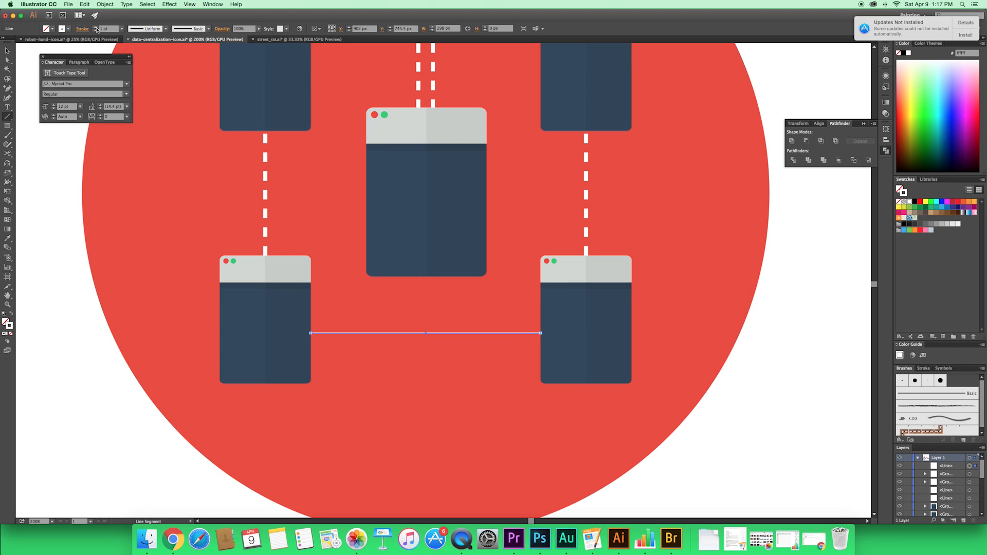
pyautogui.click(96, 28)
pyautogui.click(96, 28)
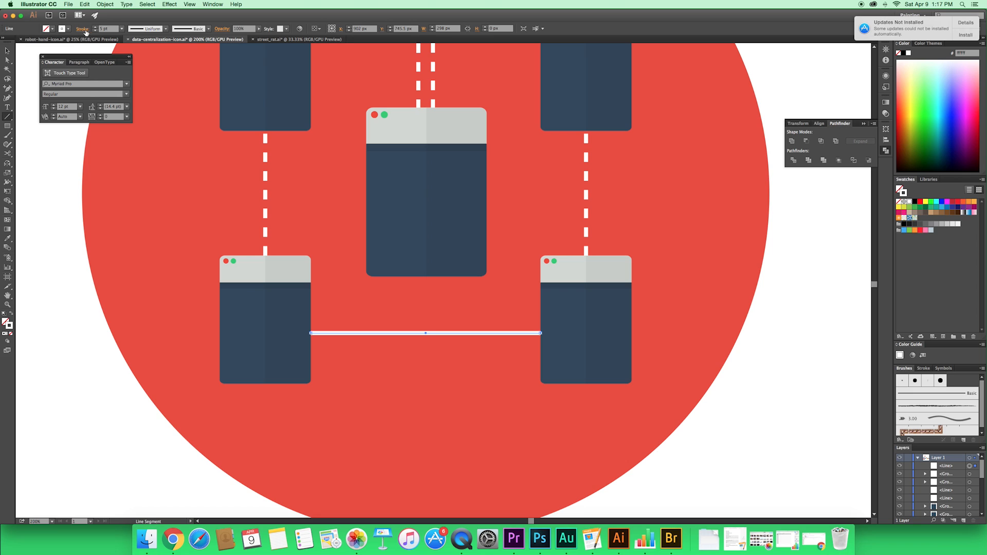
pyautogui.click(85, 30)
pyautogui.click(6, 82)
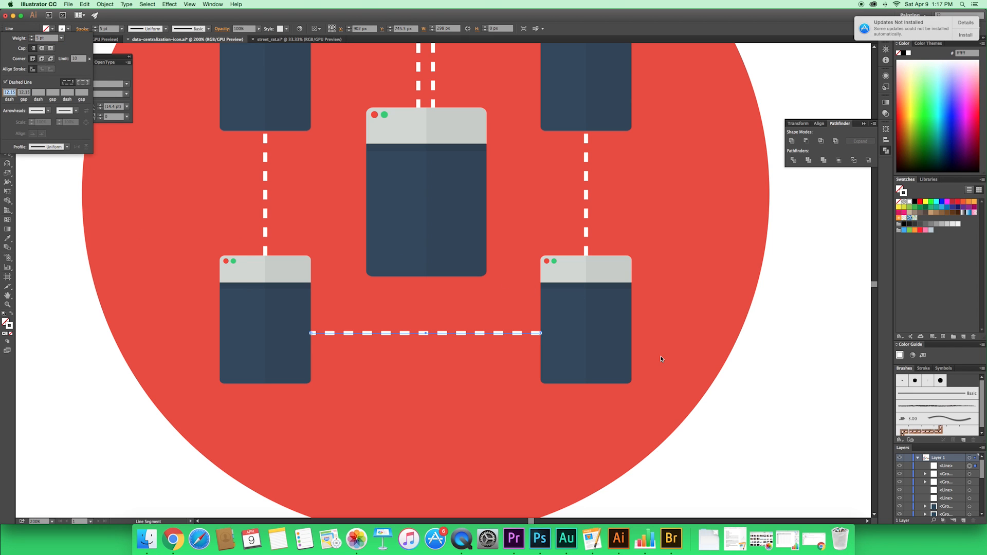
pyautogui.click(762, 360)
pyautogui.scroll(1, 782, 345)
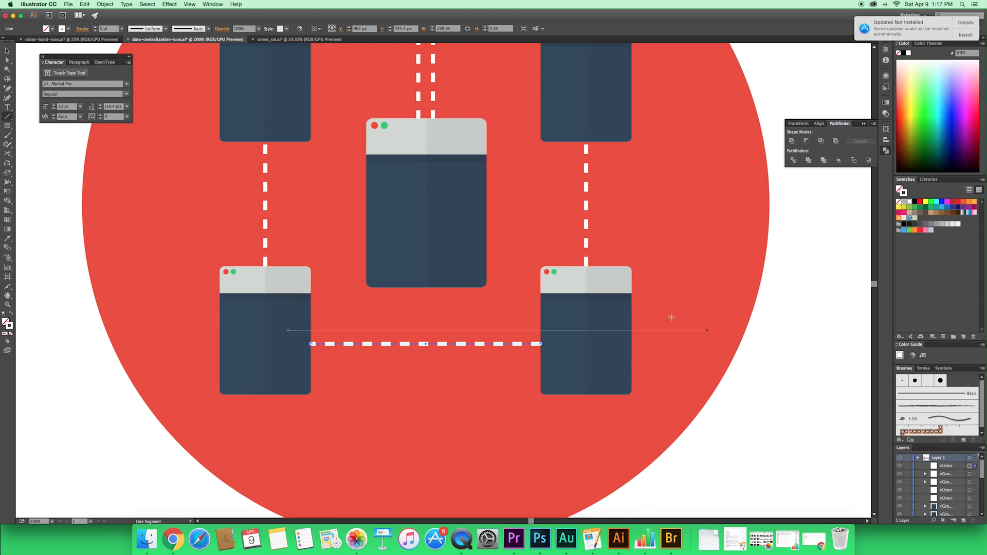
# - Take the selection off the dashed line and examine the whole icon with its connections between the windows
pyautogui.press('v')
pyautogui.click(88, 190)
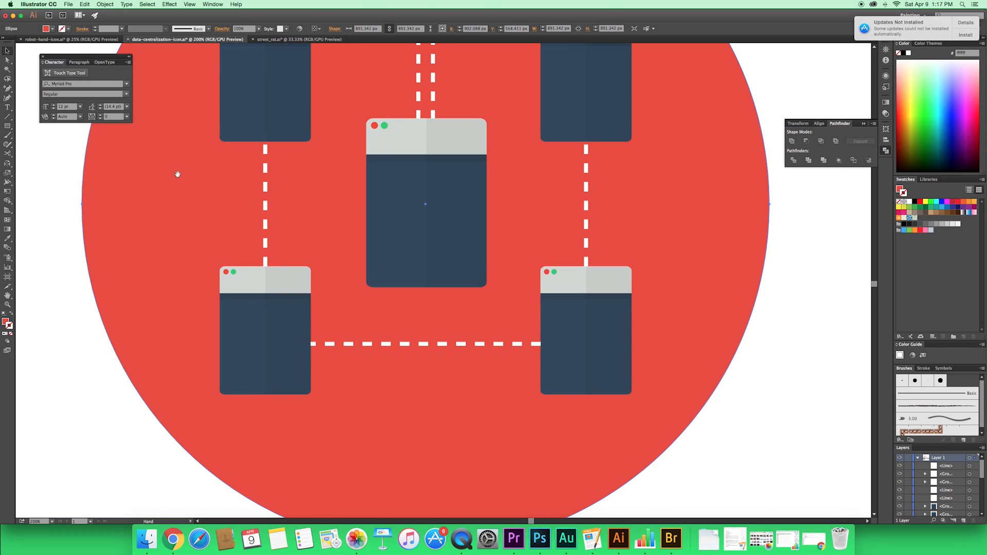
pyautogui.moveTo(178, 174); pyautogui.dragTo(155, 263)
pyautogui.moveTo(184, 190)
pyautogui.mouseDown()
pyautogui.moveTo(189, 183)
pyautogui.moveTo(189, 203)
pyautogui.mouseUp()
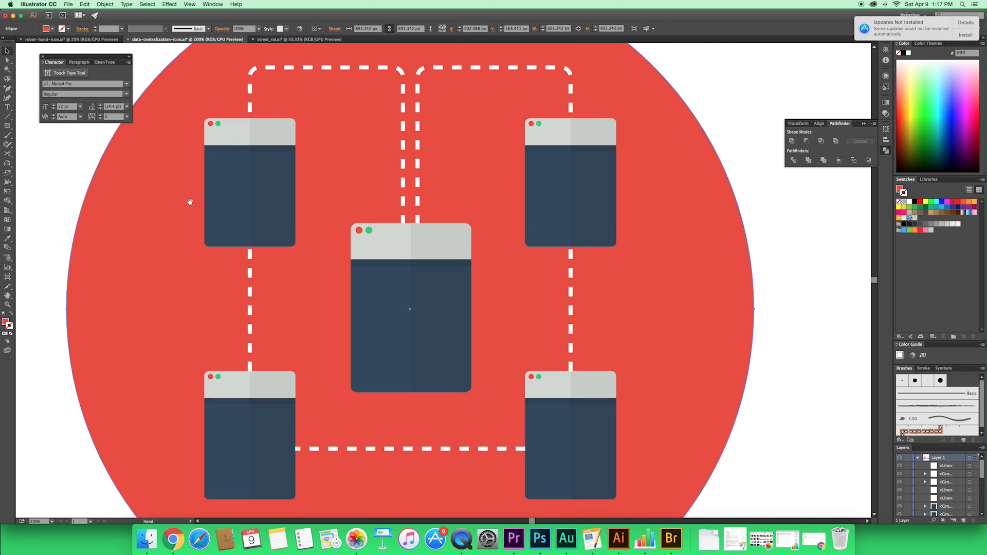
pyautogui.scroll(2, 502, 265)
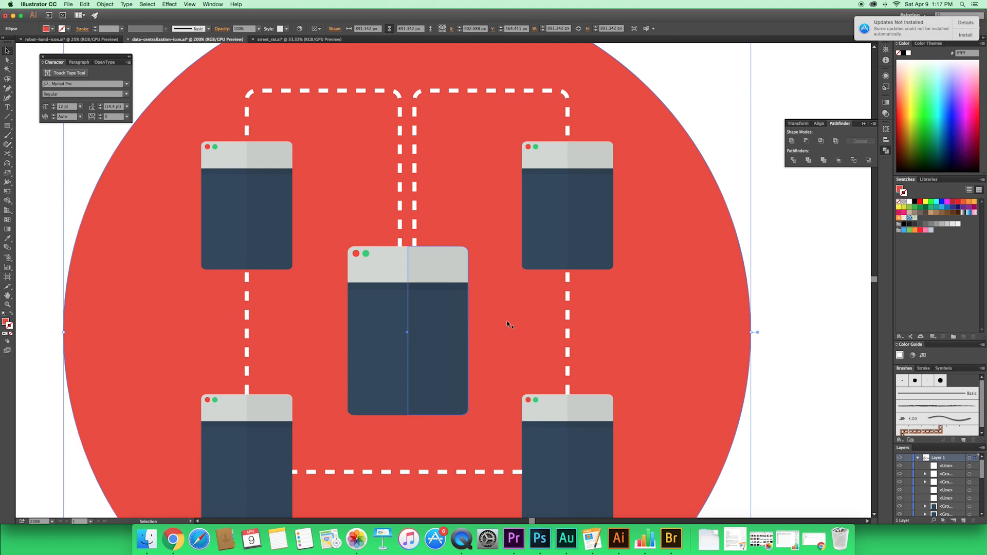
pyautogui.moveTo(563, 323); pyautogui.dragTo(464, 353)
pyautogui.press('super+minus')
pyautogui.press('super+minus')
pyautogui.press('super+minus')
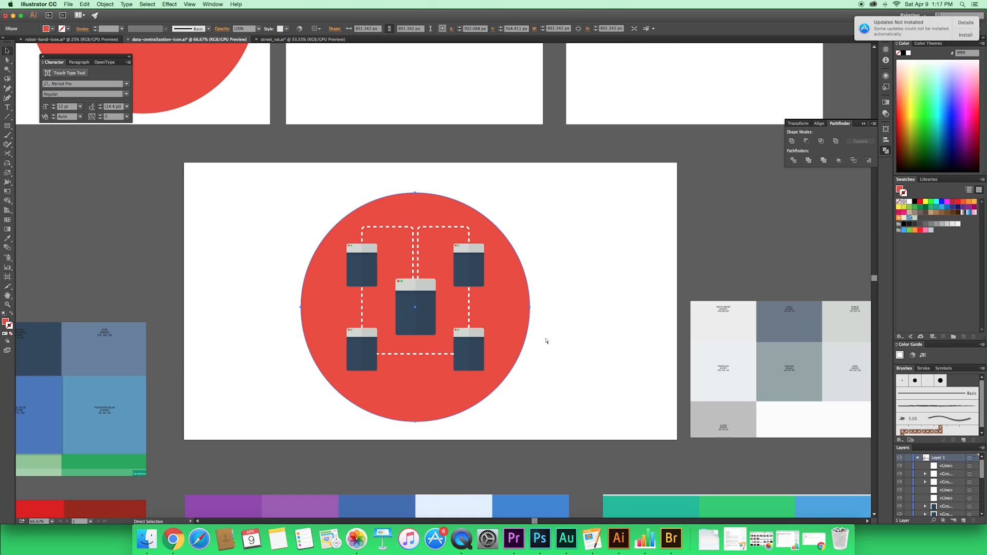
# - Draw a diagonal line across the upper right window from its top right to its bottom left corner, about 114 px wide and 163 px high
pyautogui.press('super+equal')
pyautogui.press('super+equal')
pyautogui.press('super+equal')
pyautogui.press('super+equal')
pyautogui.press('super+equal')
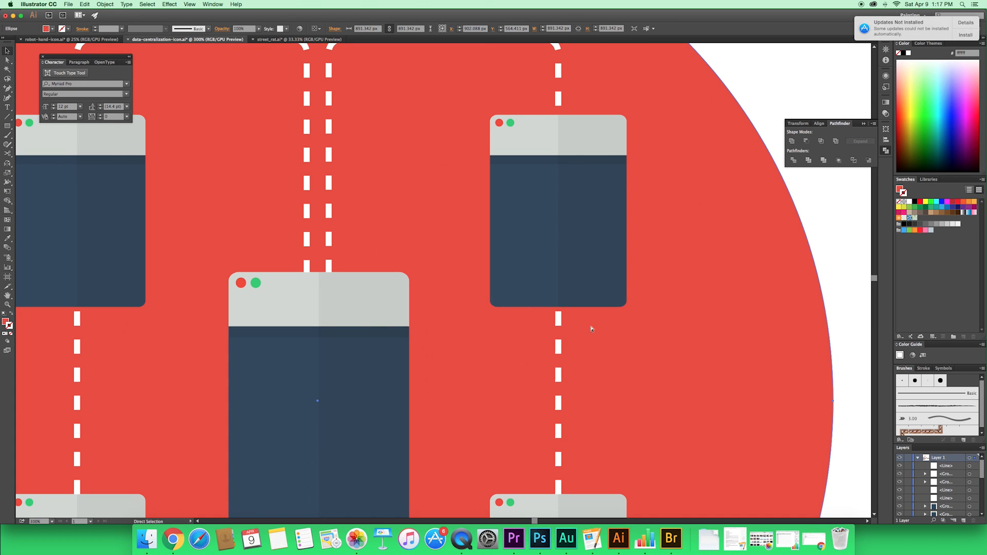
pyautogui.moveTo(664, 252); pyautogui.dragTo(503, 315)
pyautogui.press('super+minus')
pyautogui.press('super+equal')
pyautogui.press('\\')
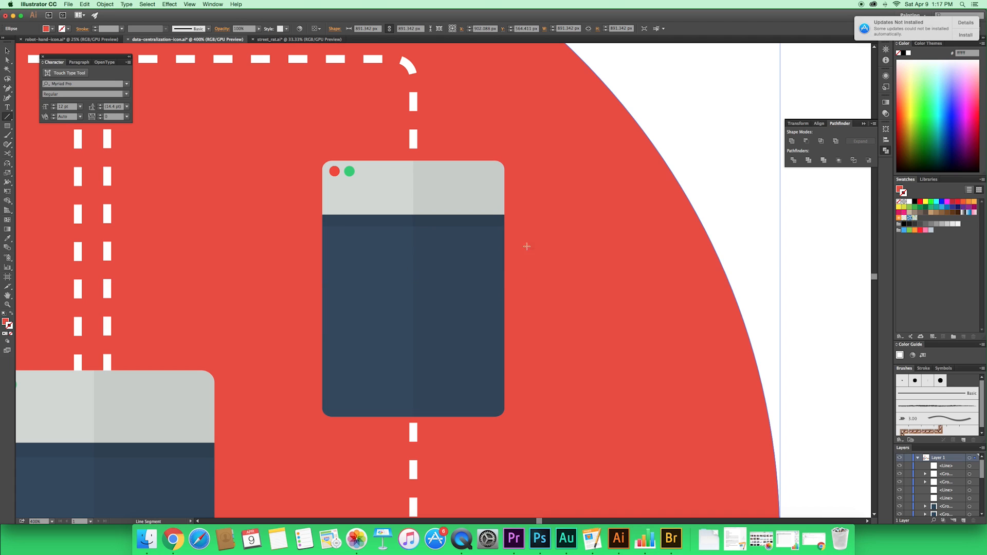
pyautogui.moveTo(504, 166); pyautogui.dragTo(327, 413)
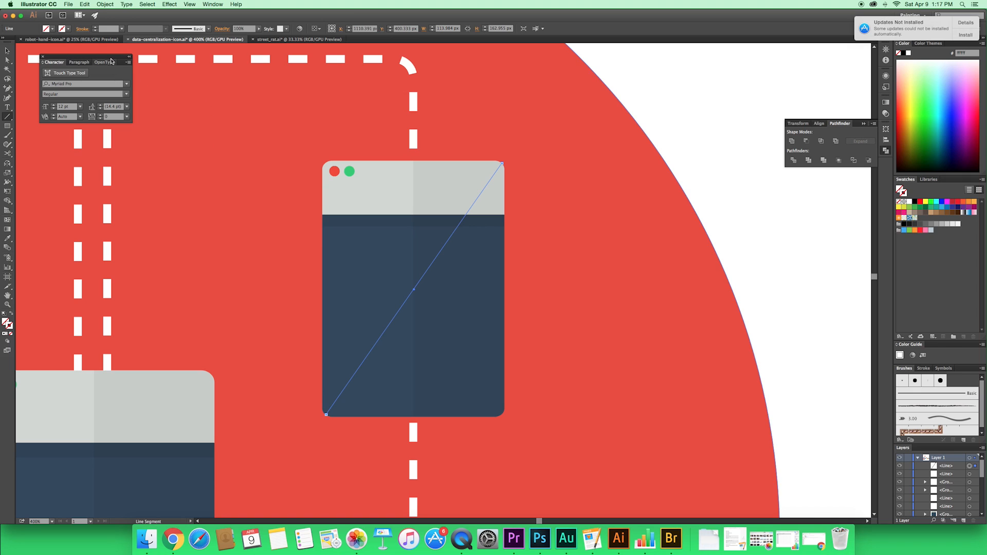
# - Set the diagonal line's stroke to 2 pt and its colour to black (000000)
pyautogui.click(96, 27)
pyautogui.click(95, 27)
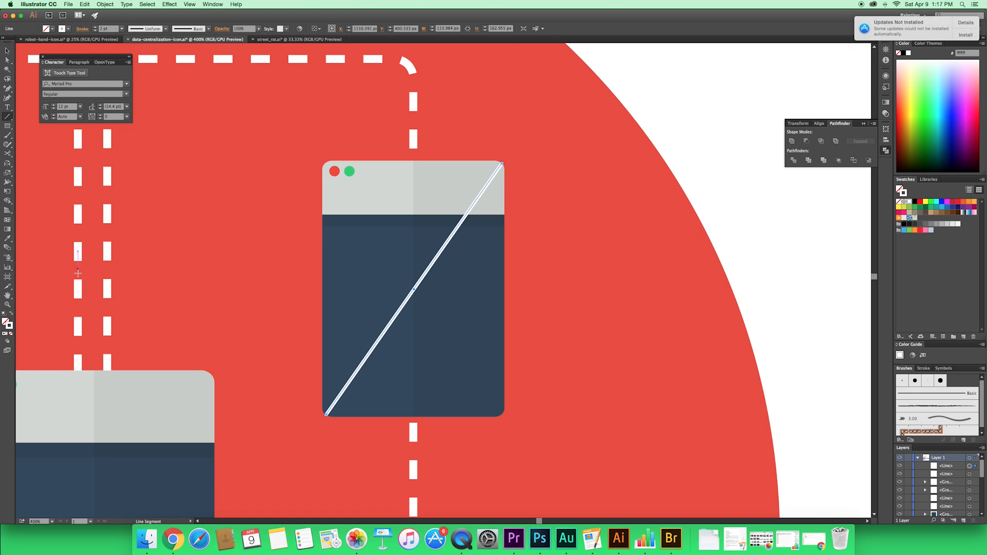
pyautogui.doubleClick(10, 326)
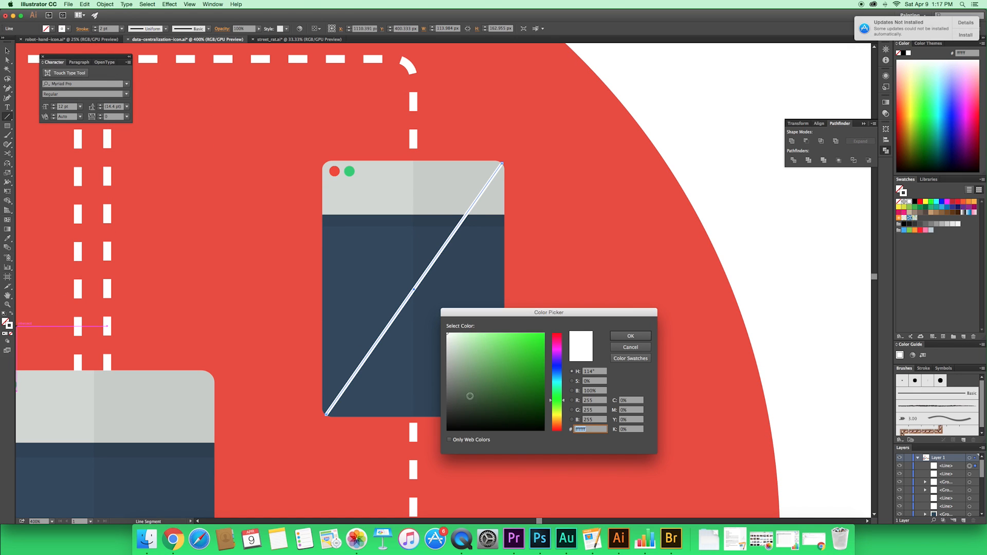
pyautogui.moveTo(470, 396); pyautogui.dragTo(441, 443)
pyautogui.click(632, 335)
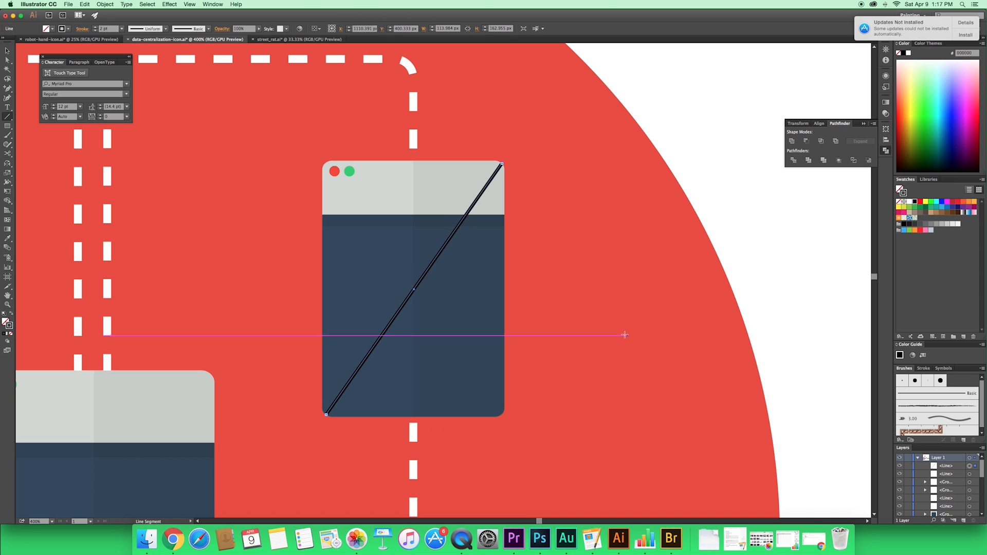
# - Place a copy of the black diagonal line about 83 px to the right of and 83 px below the original, and deselect it
pyautogui.press('v')
pyautogui.scroll(-4, 379, 200)
pyautogui.hscroll(3, 379, 200)
pyautogui.moveTo(353, 176); pyautogui.dragTo(494, 291)
pyautogui.scroll(3, 520, 272)
pyautogui.click(708, 245)
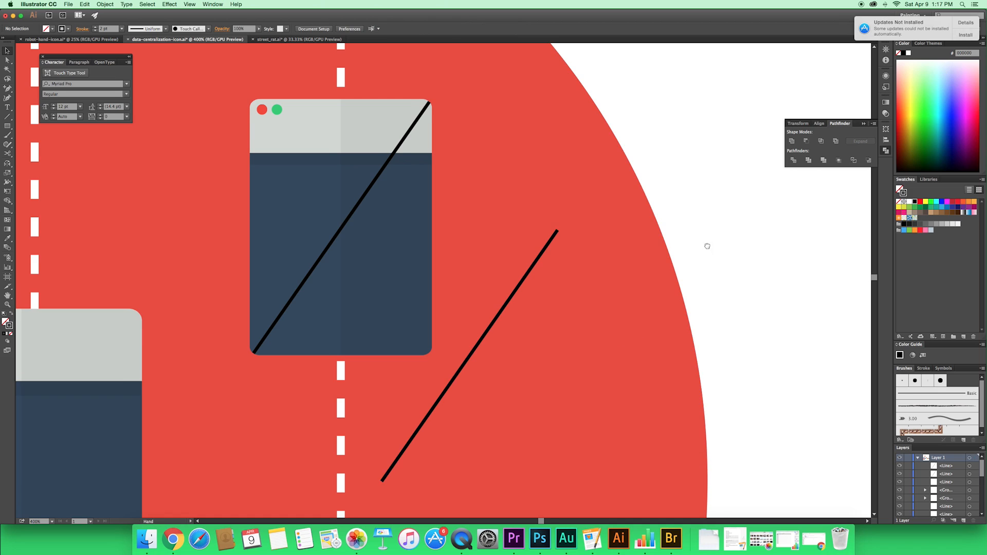
pyautogui.hscroll(-1, 668, 236)
pyautogui.scroll(1, 668, 236)
pyautogui.click(398, 182)
pyautogui.click(547, 293)
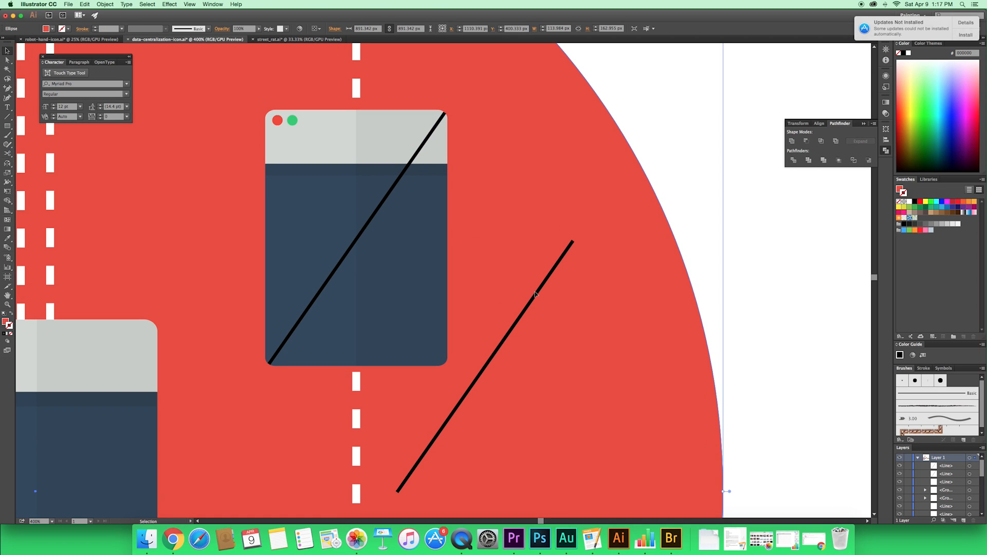
pyautogui.click(539, 289)
pyautogui.click(775, 258)
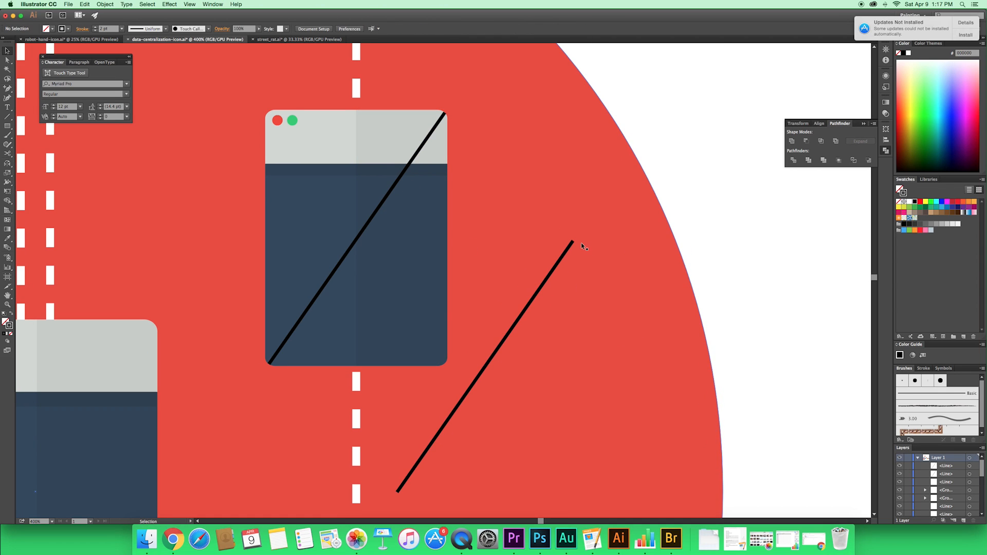
pyautogui.click(403, 172)
pyautogui.click(554, 269)
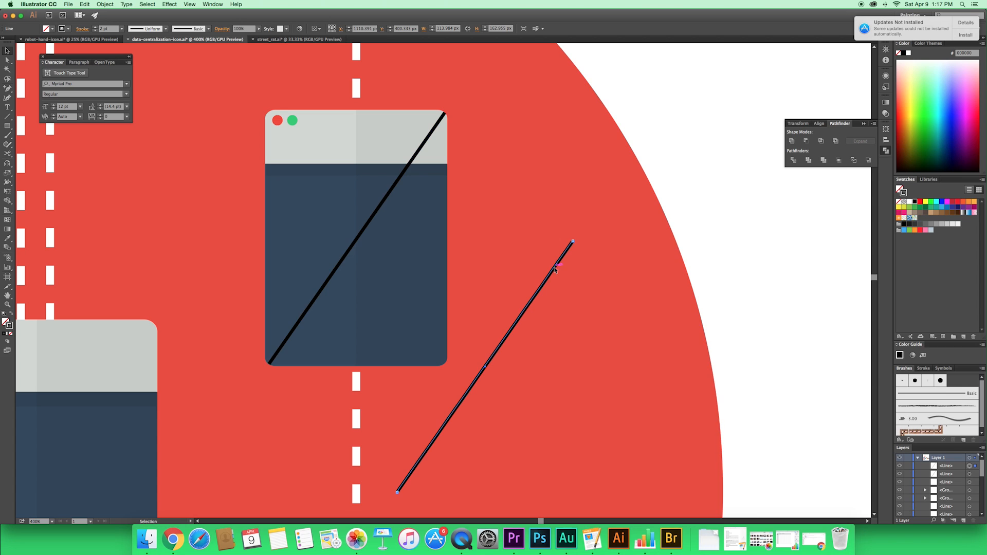
pyautogui.click(734, 267)
pyautogui.hscroll(-1, 720, 265)
pyautogui.click(367, 250)
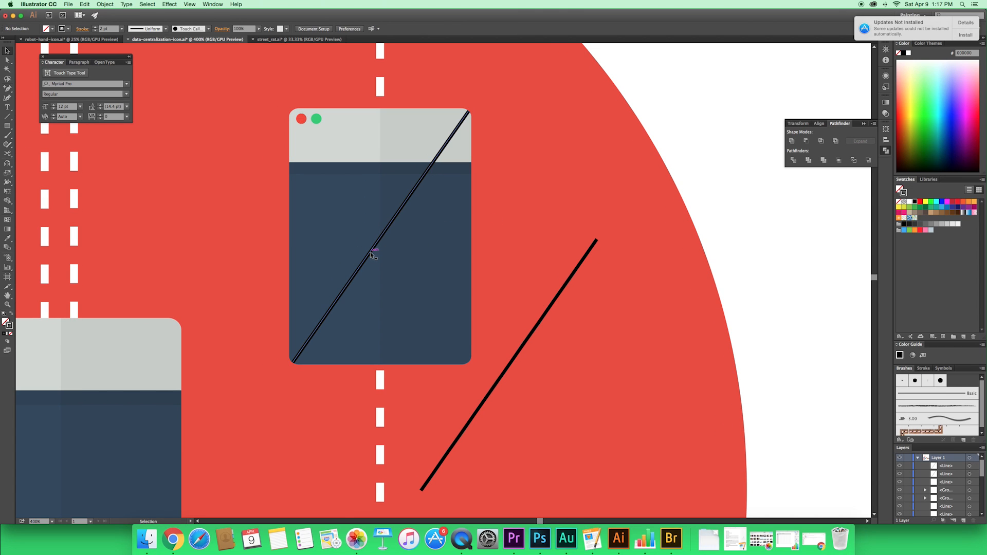
# - Set the opacity of the copied diagonal line outside the window to 0% and deselect it
pyautogui.click(526, 342)
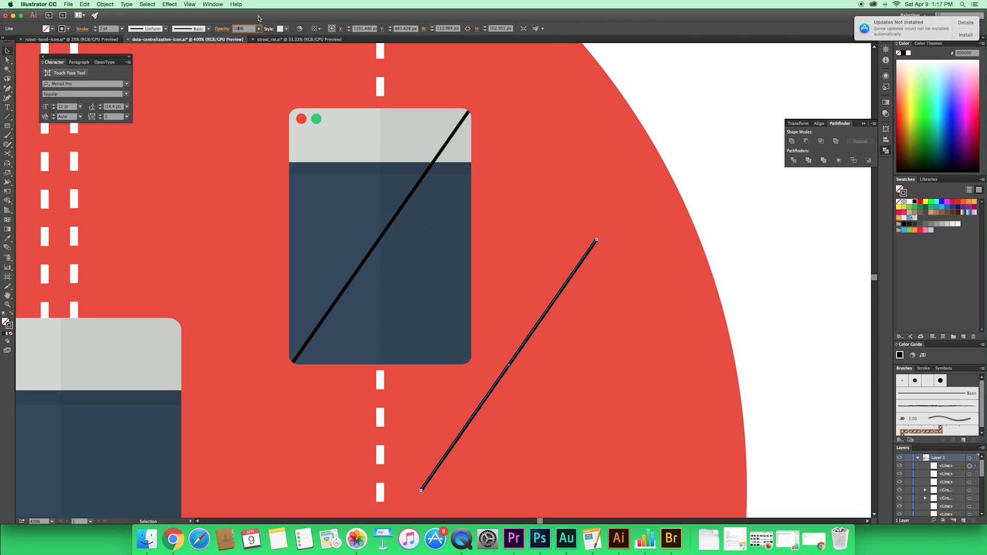
pyautogui.press('Return')
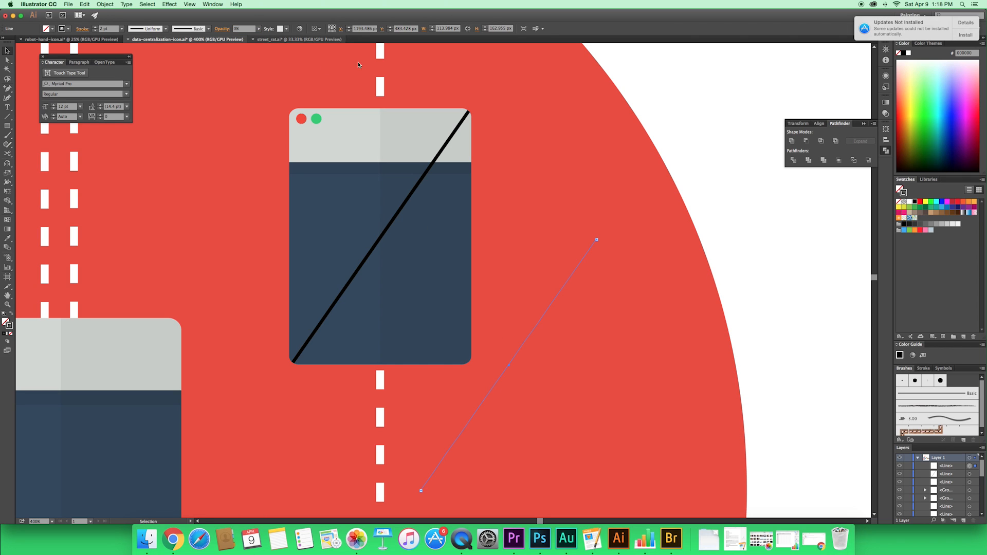
pyautogui.click(789, 199)
# - Select both diagonal lines and set the blend spacing to a specified distance of 1 px
pyautogui.click(573, 276)
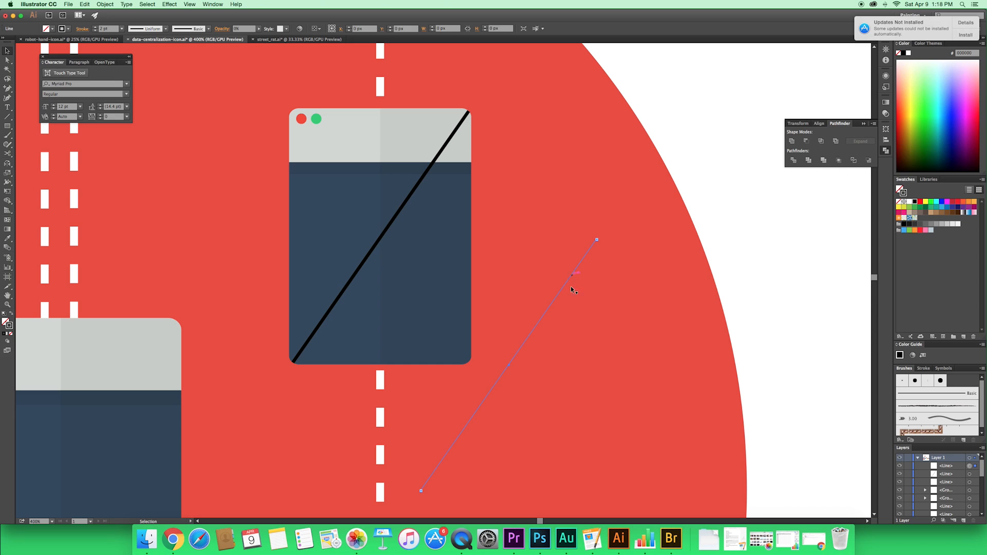
pyautogui.keyDown('shift'); pyautogui.click(370, 253); pyautogui.keyUp('shift')
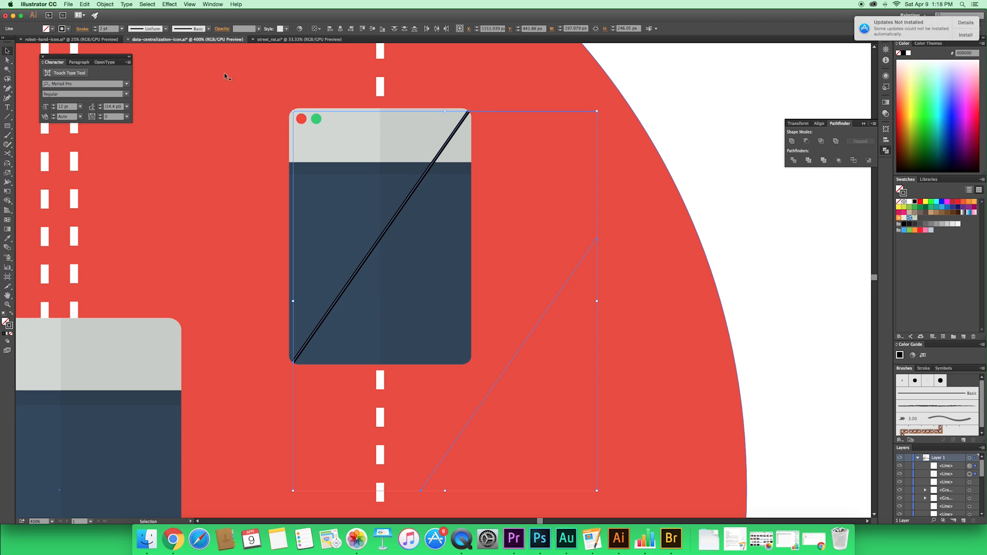
pyautogui.click(105, 5)
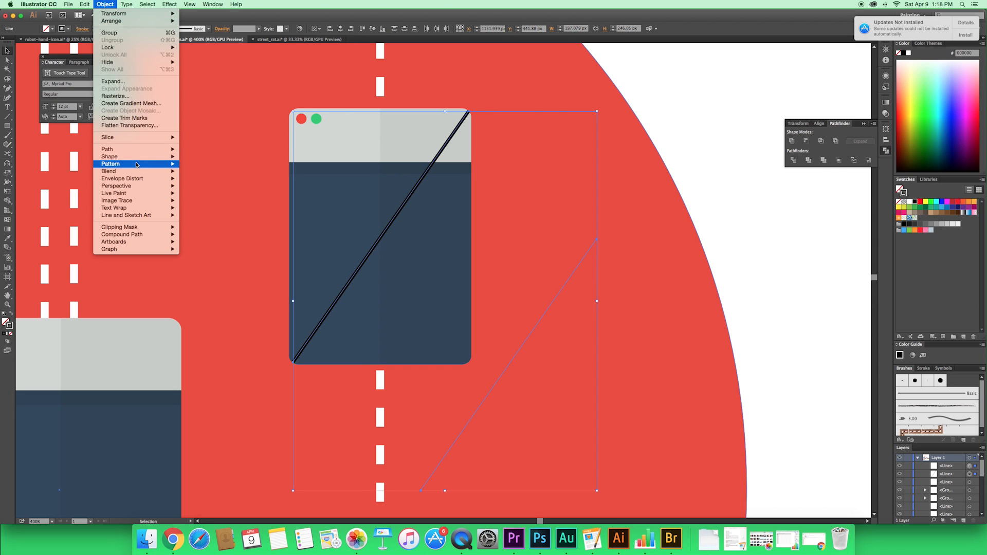
pyautogui.moveTo(137, 171)
pyautogui.click(217, 192)
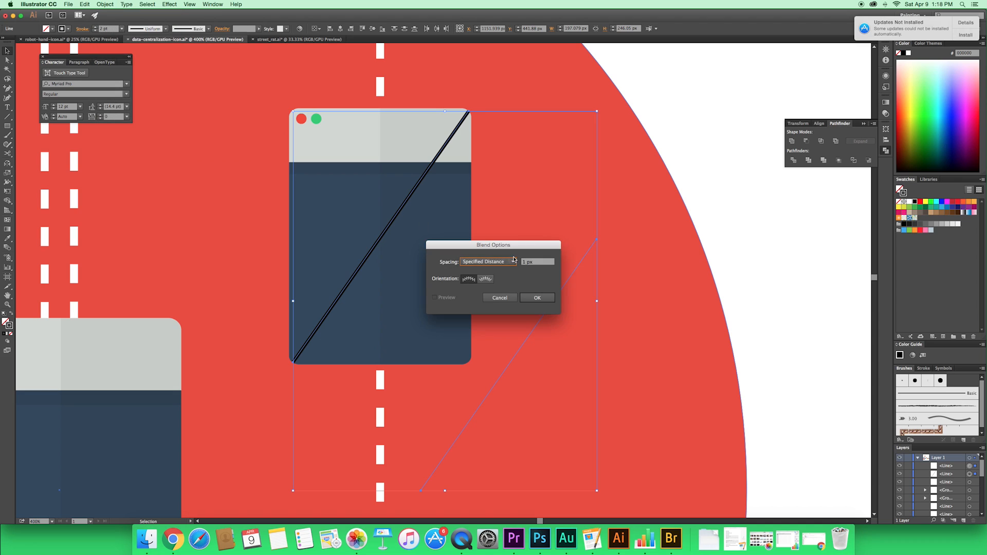
pyautogui.click(505, 263)
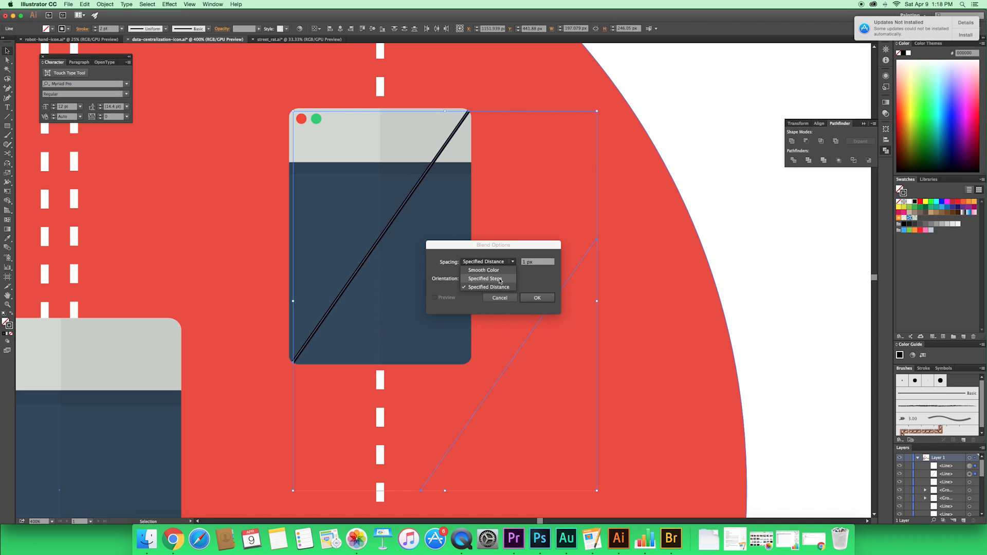
pyautogui.click(533, 274)
pyautogui.click(540, 299)
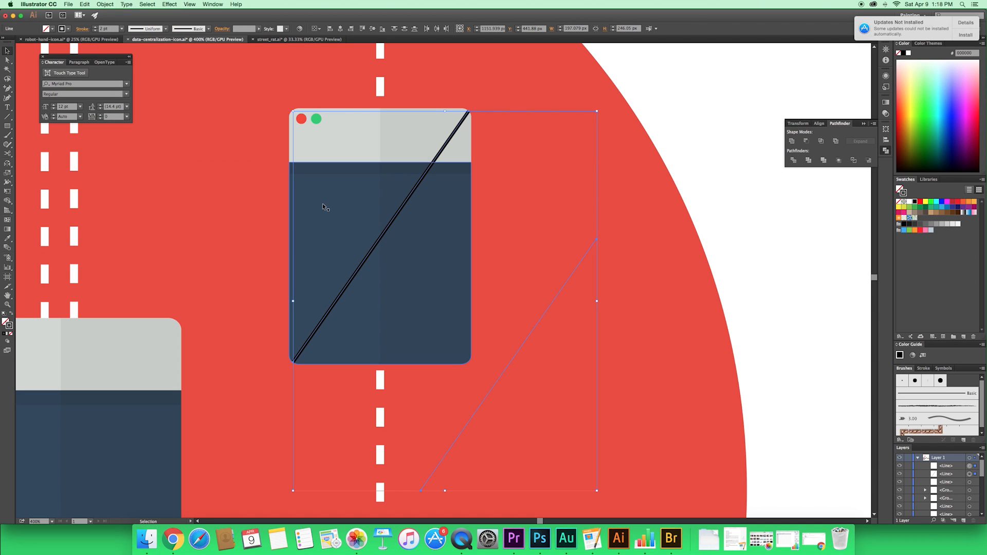
# - Make a blend between the black diagonal line and its transparent copy as the upper right window's shadow
pyautogui.click(102, 5)
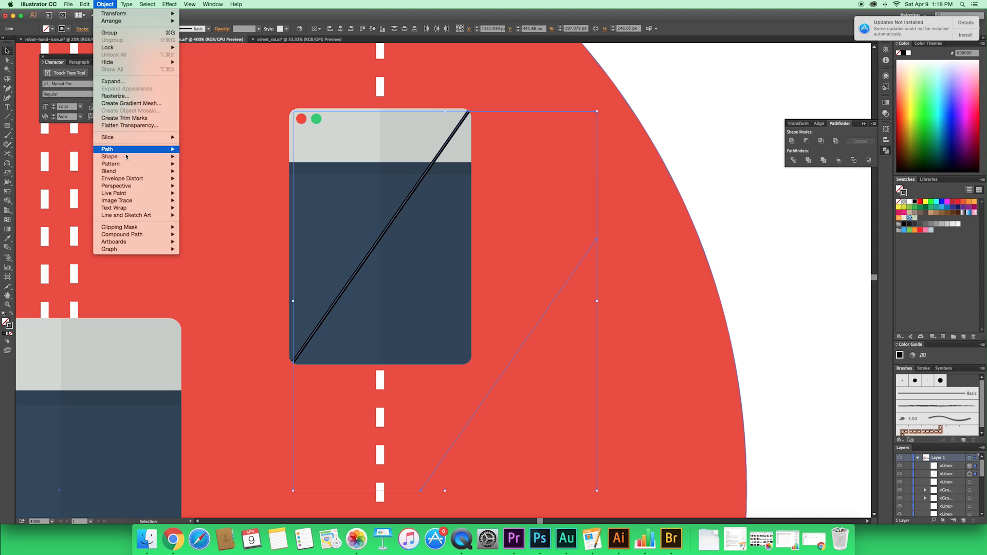
pyautogui.moveTo(164, 171)
pyautogui.click(214, 175)
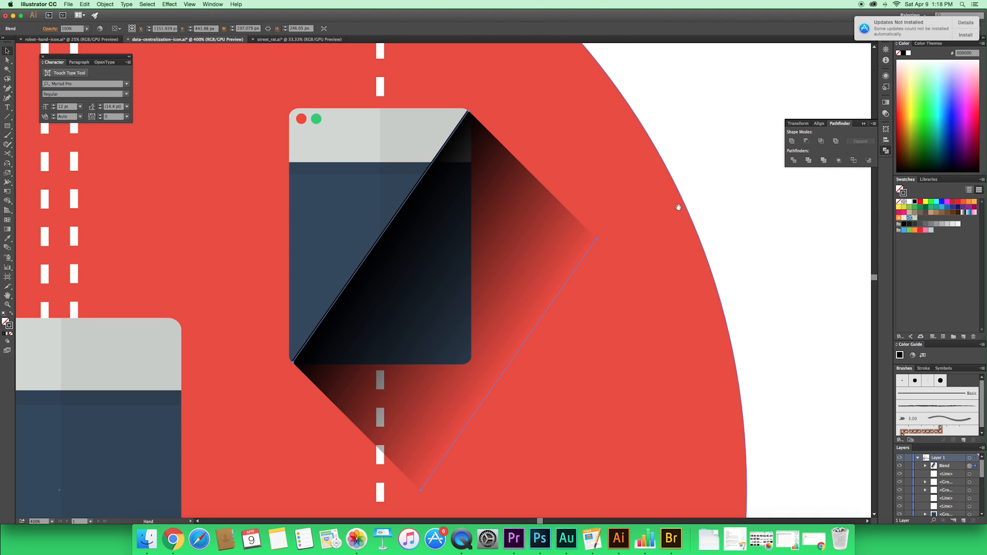
# - Set the opacity of the blended shadow to 20%
pyautogui.hscroll(5, 397, 195)
pyautogui.hscroll(-3, 611, 203)
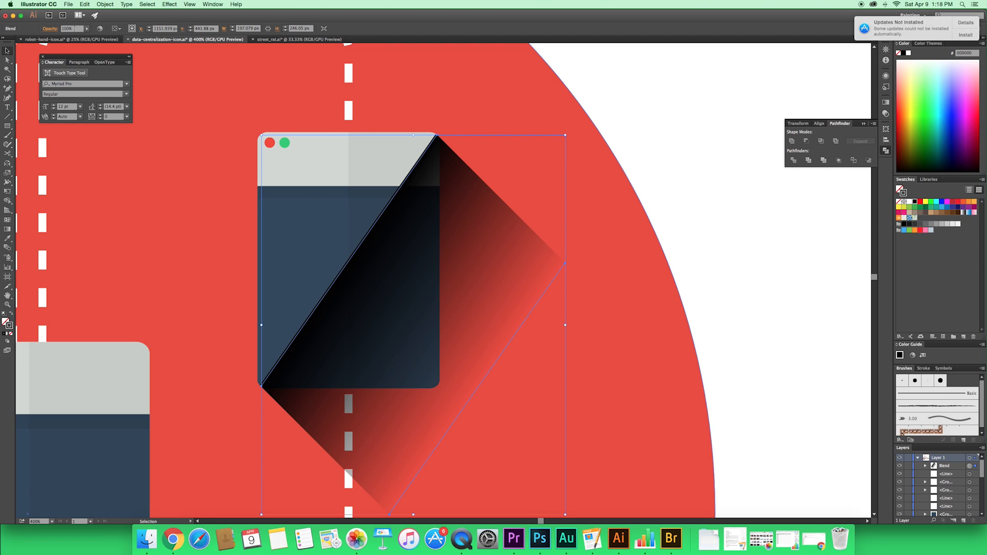
pyautogui.write('20')
pyautogui.press('Return')
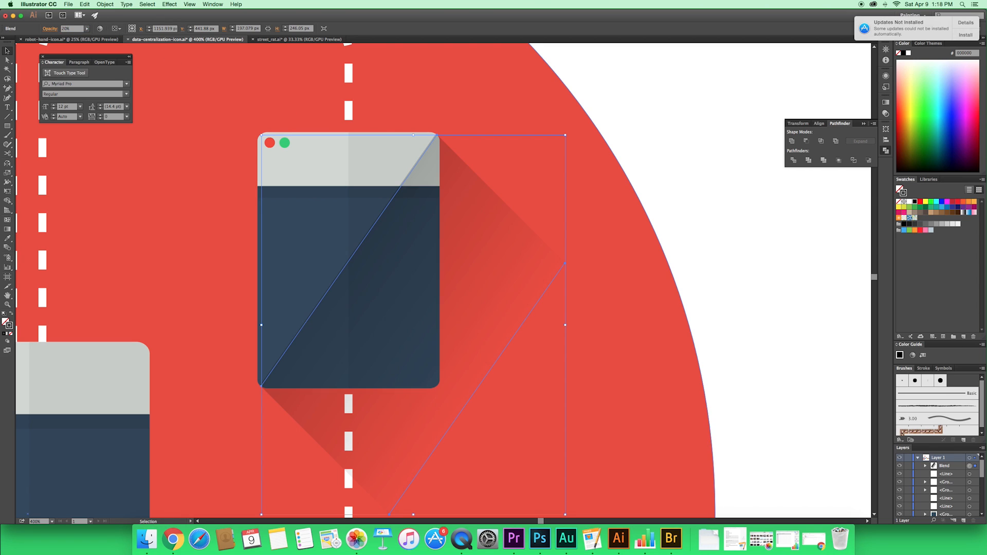
pyautogui.hscroll(-3, 701, 169)
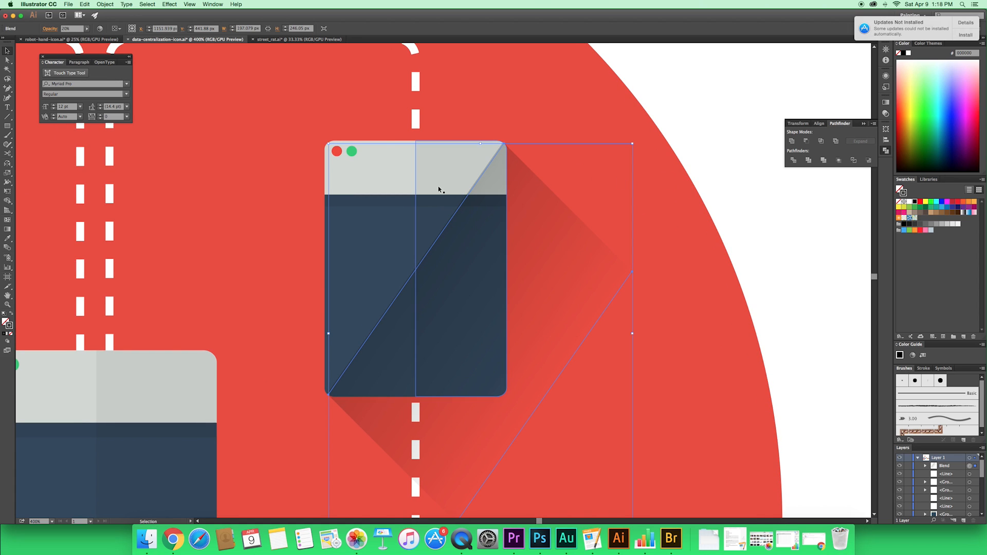
# - Bring the upper right window to the front of its long shadow and deselect it
pyautogui.click(455, 191)
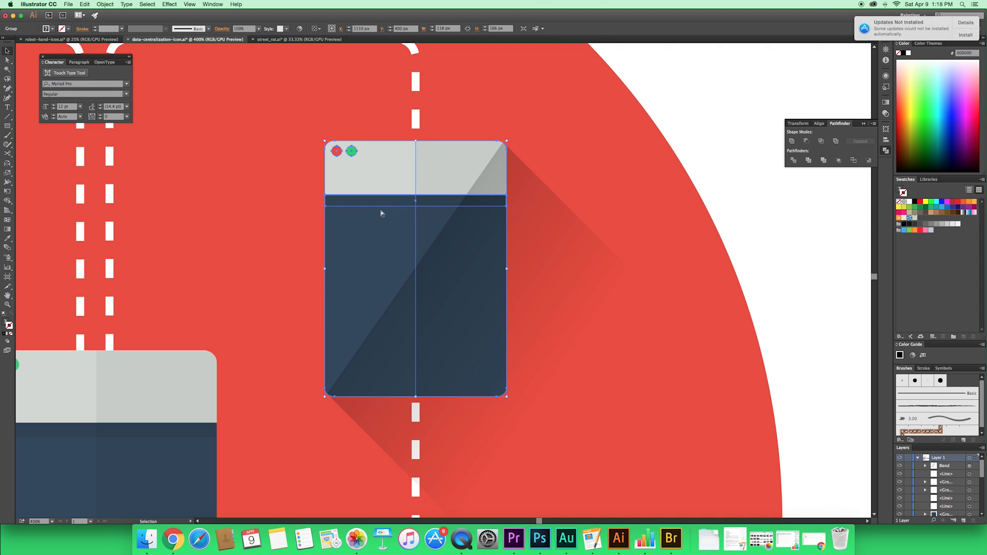
pyautogui.press('shift+super+]')
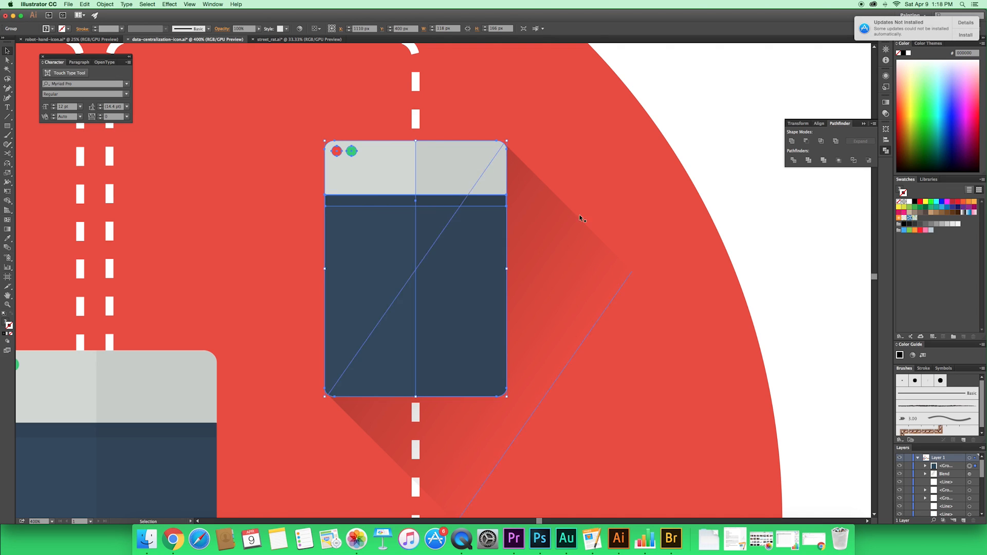
pyautogui.click(726, 242)
# - Copy the upper right window's shadow straight down onto the lower right window
pyautogui.moveTo(723, 244); pyautogui.dragTo(719, 198)
pyautogui.press('super+1')
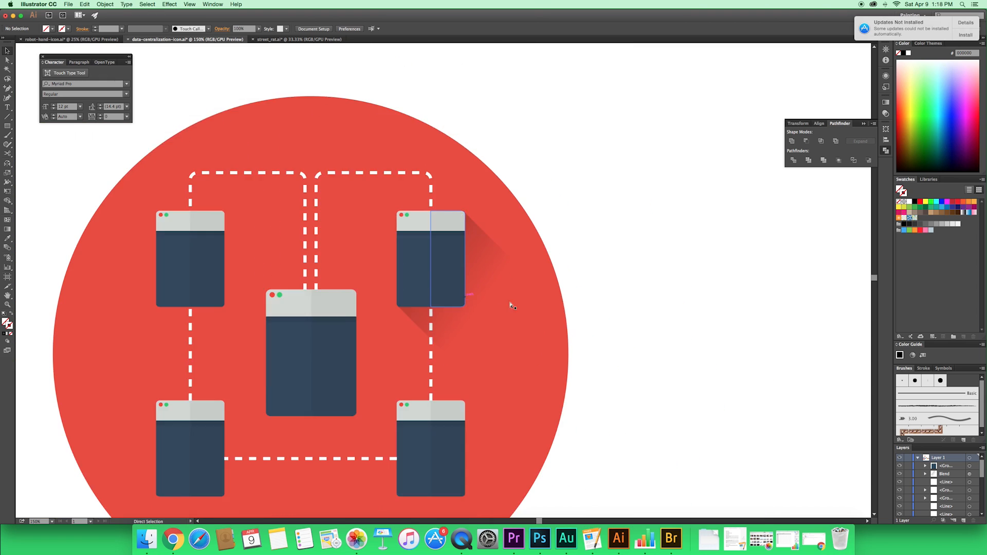
pyautogui.press('super+=')
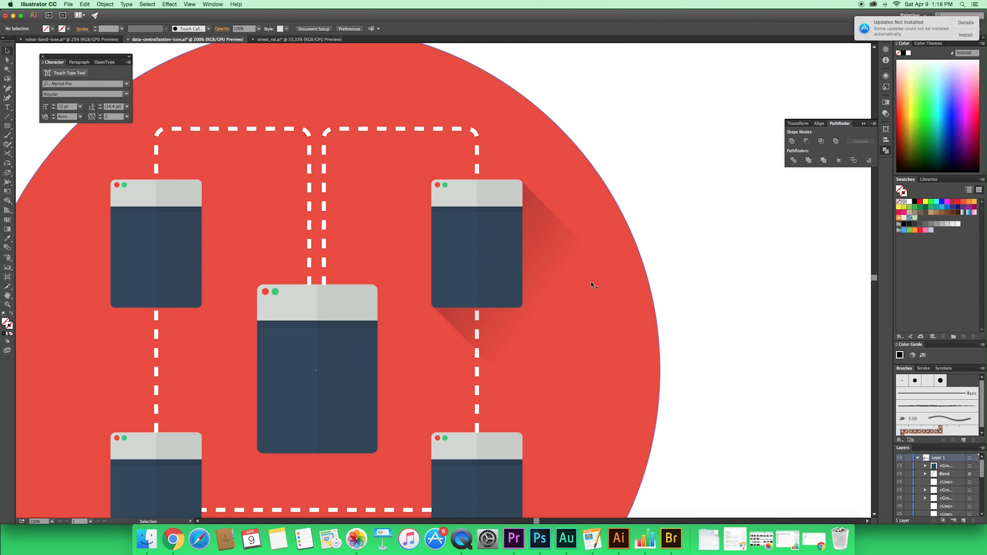
pyautogui.moveTo(591, 282); pyautogui.dragTo(582, 220)
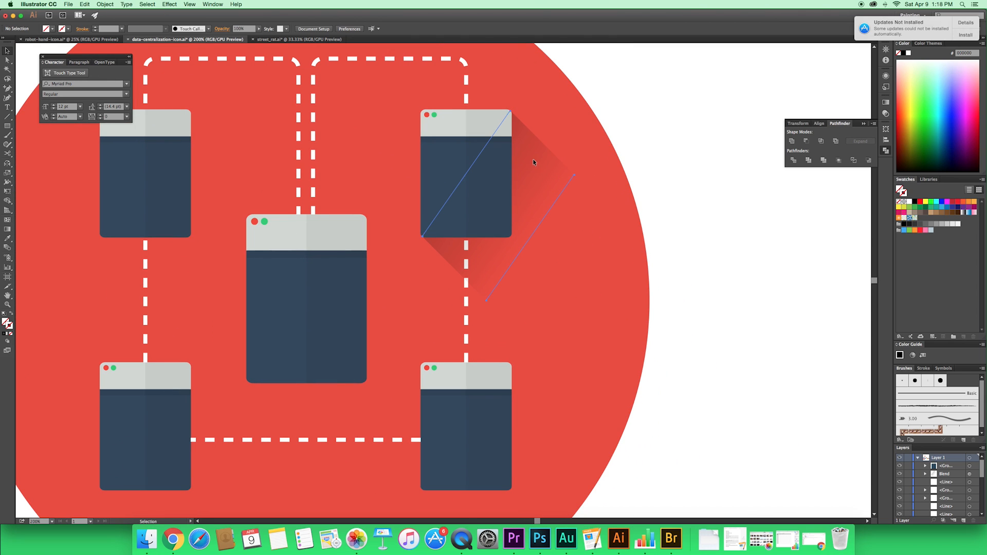
pyautogui.moveTo(541, 171); pyautogui.dragTo(568, 414)
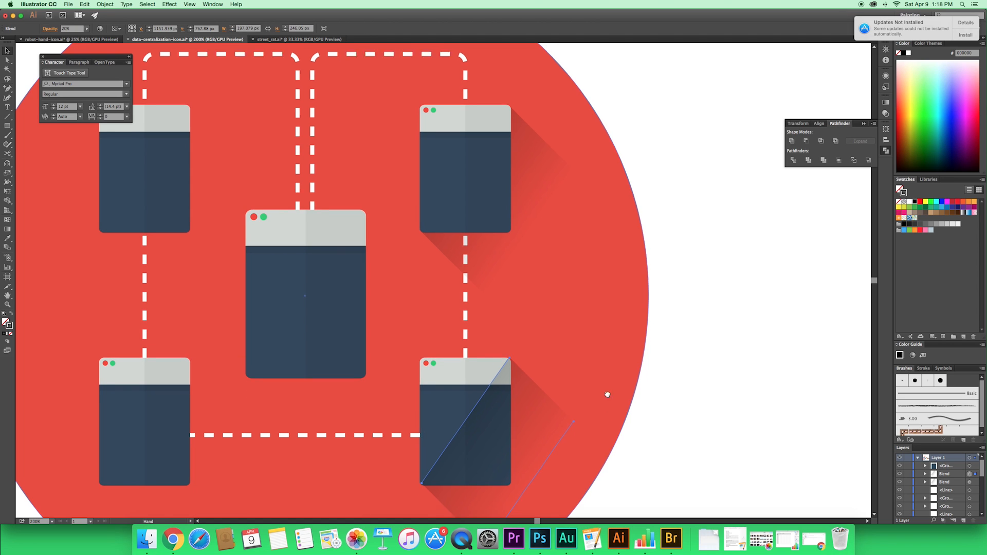
# - Bring the lower right window to the front of its copied shadow and deselect it
pyautogui.scroll(-3, 609, 343)
pyautogui.click(452, 330)
pyautogui.press('super+shift+]')
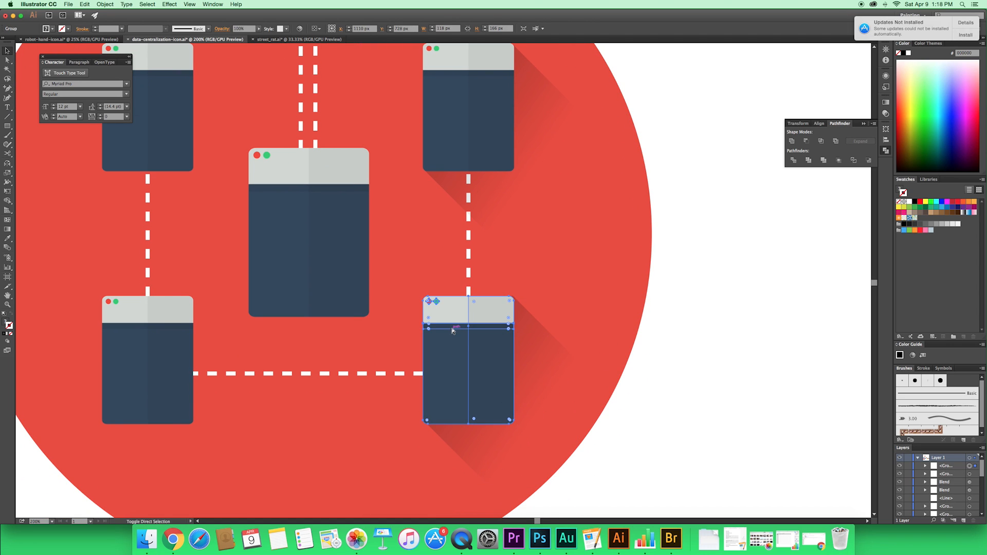
pyautogui.click(679, 304)
# - Align the upper right and lower right windows to each other by their horizontal centers
pyautogui.moveTo(679, 305); pyautogui.dragTo(615, 360)
pyautogui.click(415, 400)
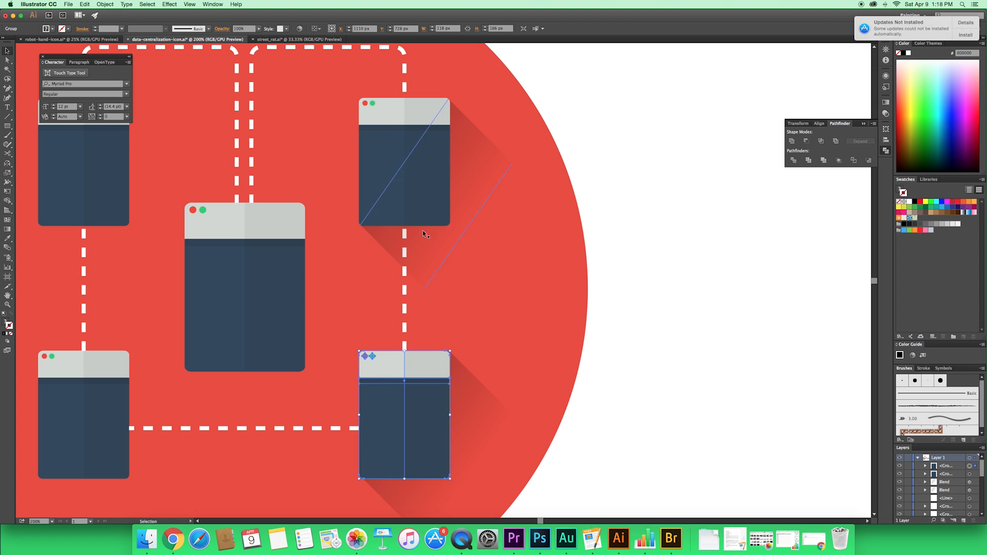
pyautogui.keyDown('shift'); pyautogui.click(386, 187); pyautogui.keyUp('shift')
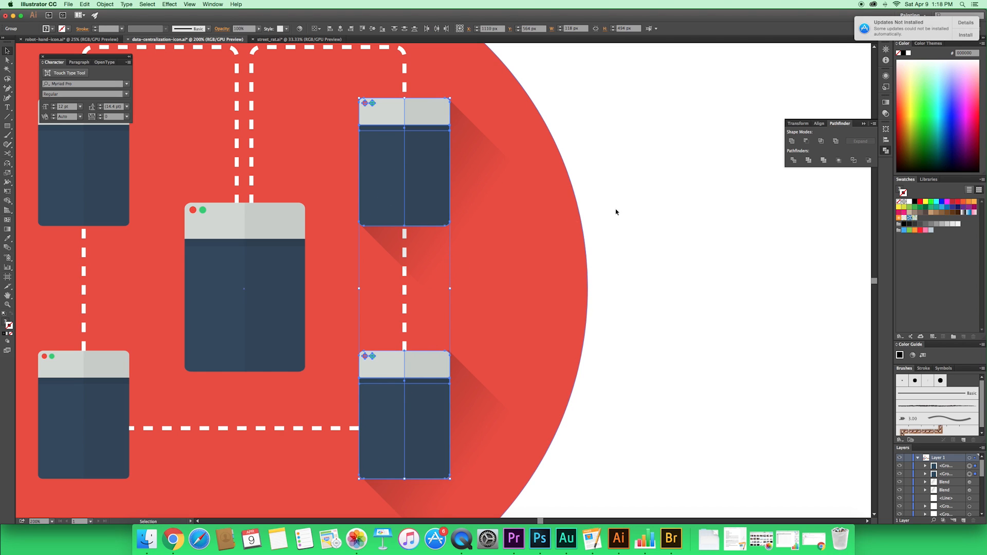
pyautogui.click(818, 124)
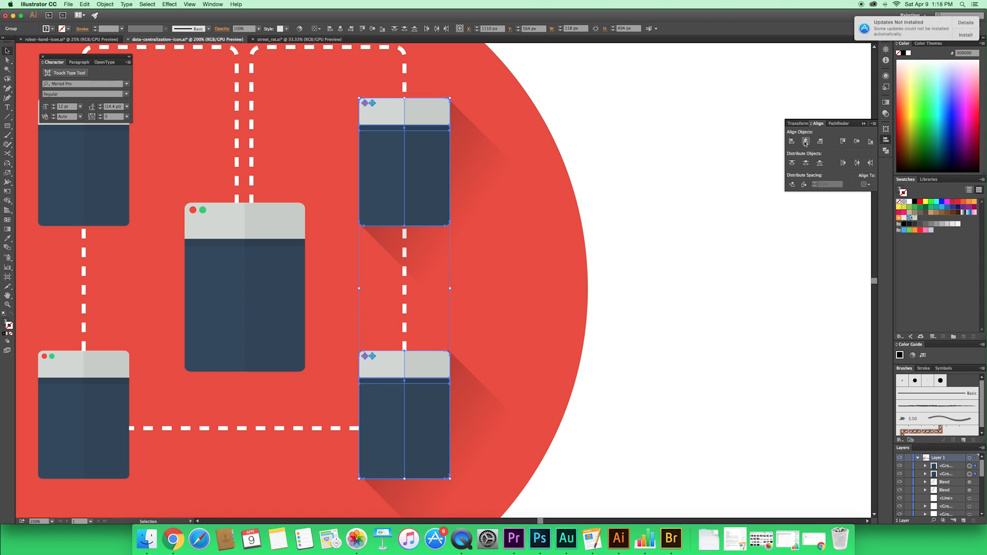
pyautogui.click(664, 293)
# - Select both right-hand shadows and copy them horizontally onto the upper left and lower left windows
pyautogui.moveTo(657, 294); pyautogui.dragTo(788, 326)
pyautogui.click(636, 440)
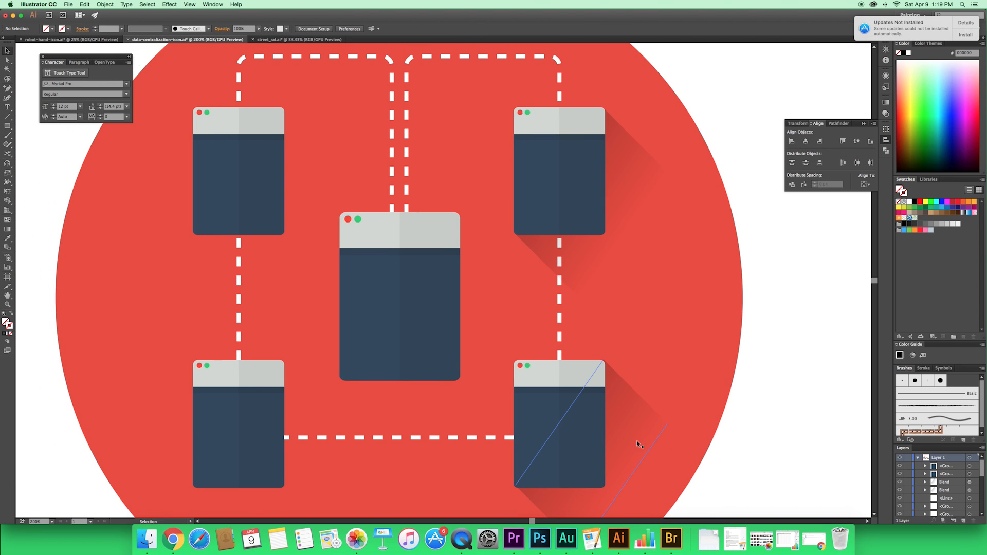
pyautogui.keyDown('shift'); pyautogui.click(632, 175); pyautogui.keyUp('shift')
pyautogui.moveTo(632, 175); pyautogui.dragTo(307, 190)
pyautogui.moveTo(76, 280); pyautogui.dragTo(161, 271)
pyautogui.click(42, 254)
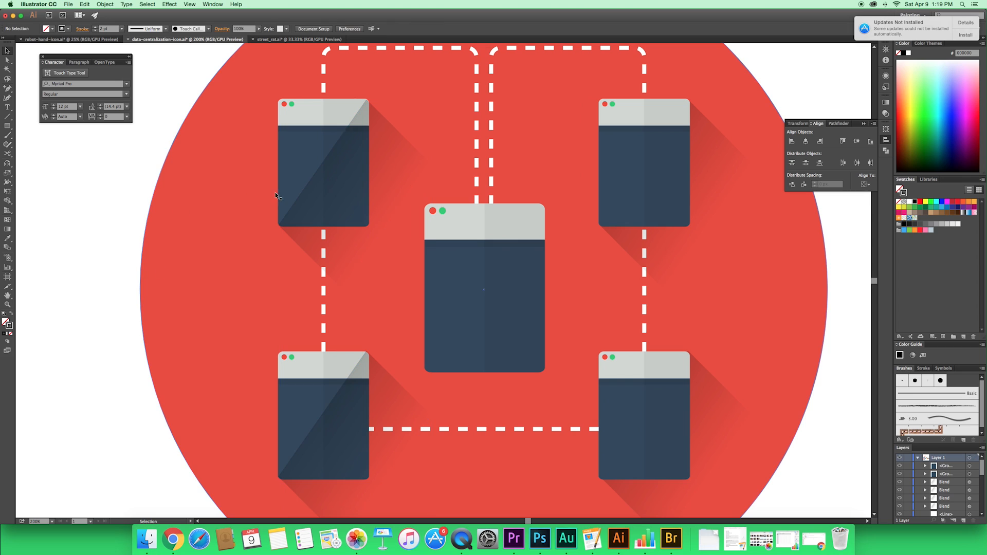
# - Bring the upper left and lower left windows to the front of their shadows
pyautogui.click(282, 195)
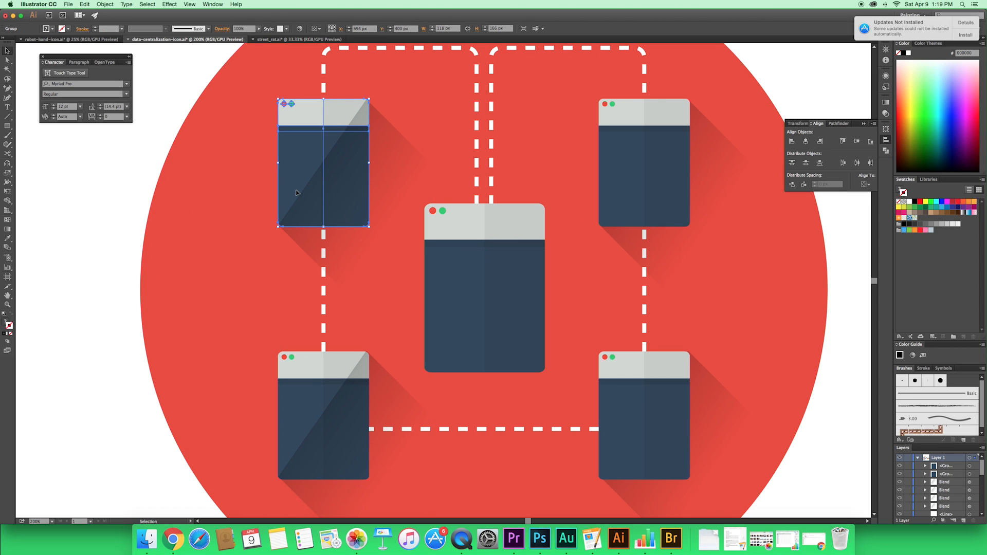
pyautogui.press('super+shift+bracketright')
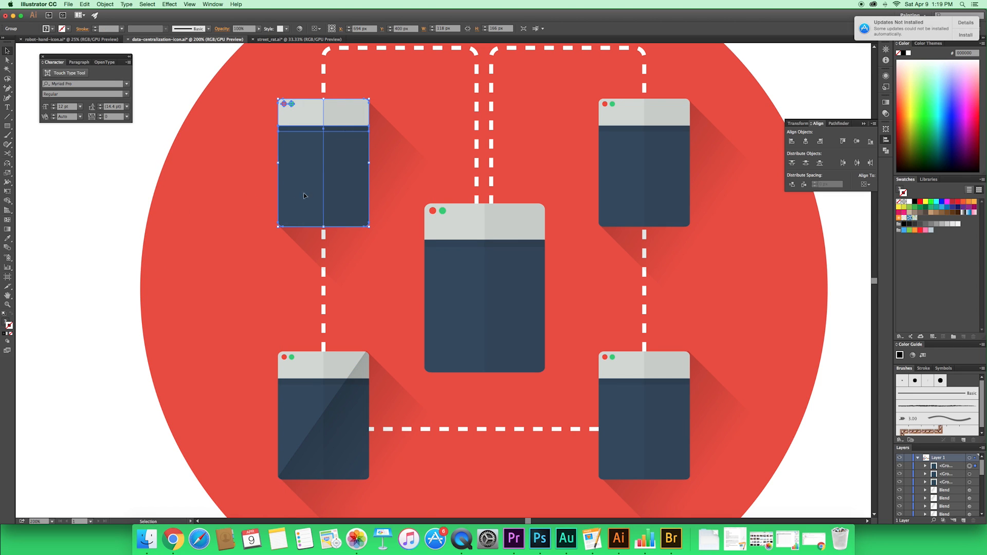
pyautogui.click(311, 377)
pyautogui.press('super+shift+bracketright')
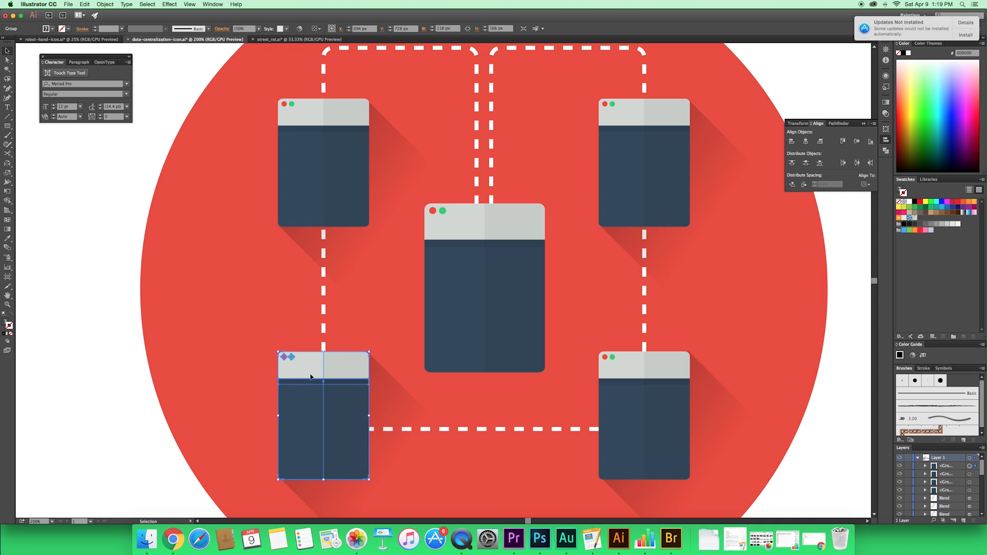
pyautogui.click(245, 306)
# - Copy the upper right window's shadow onto the central window, starting at its upper right corner
pyautogui.press('space')
pyautogui.moveTo(298, 255); pyautogui.dragTo(185, 282)
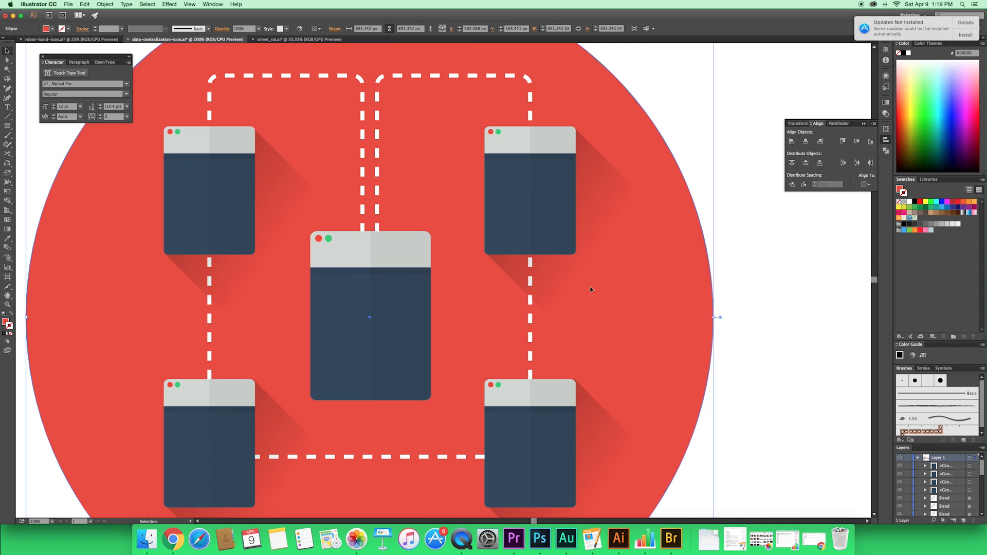
pyautogui.moveTo(512, 277); pyautogui.dragTo(458, 317)
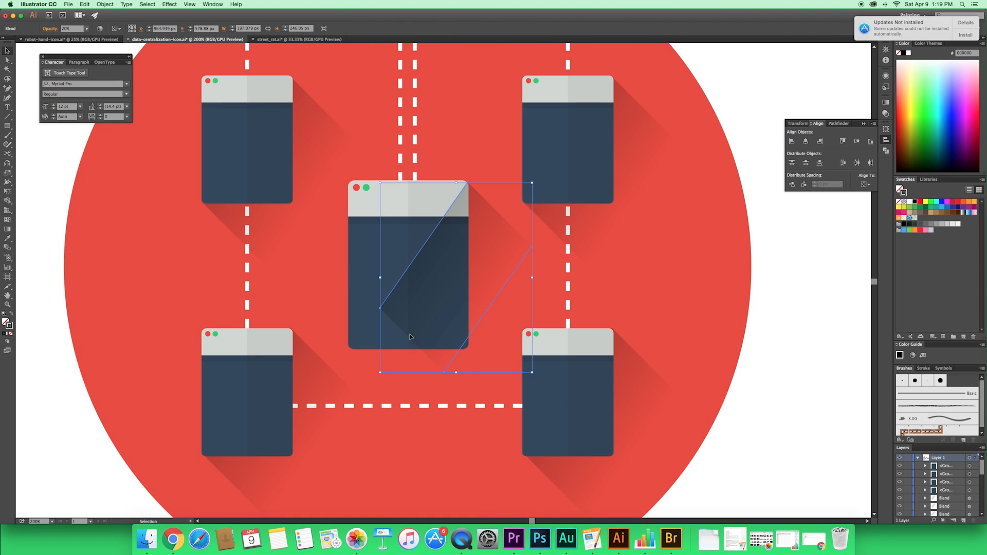
# - Stretch the lower ends of both copied shadow lines so the inner line reaches the central window's lower left corner
pyautogui.press('a')
pyautogui.click(381, 310)
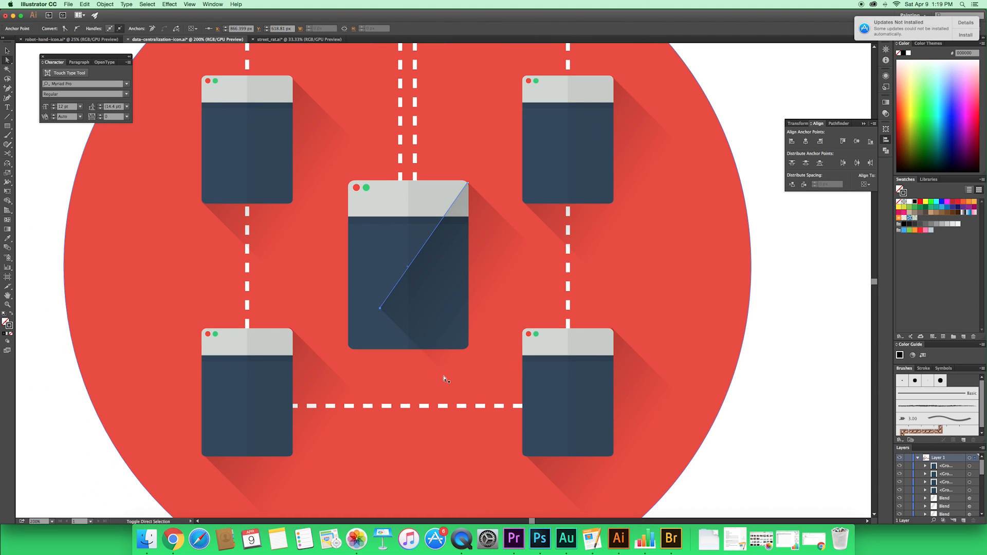
pyautogui.keyDown('shift'); pyautogui.click(445, 371); pyautogui.keyUp('shift')
pyautogui.moveTo(445, 372); pyautogui.dragTo(414, 413)
pyautogui.moveTo(422, 367); pyautogui.dragTo(362, 383)
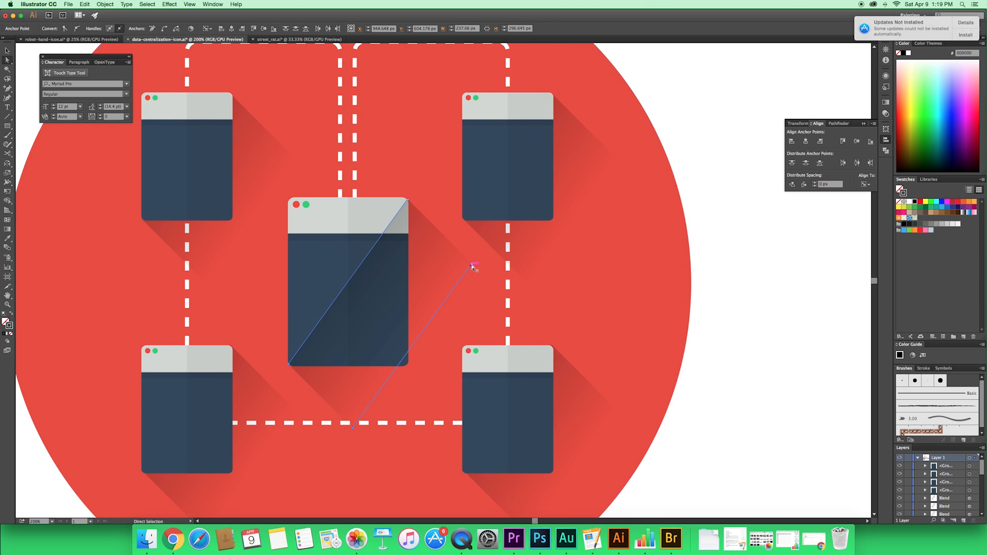
# - Move the central shadow's transparent outer line diagonally down and outward to lengthen the shadow, and deselect it
pyautogui.moveTo(472, 264); pyautogui.dragTo(472, 263)
pyautogui.moveTo(353, 426); pyautogui.dragTo(373, 446)
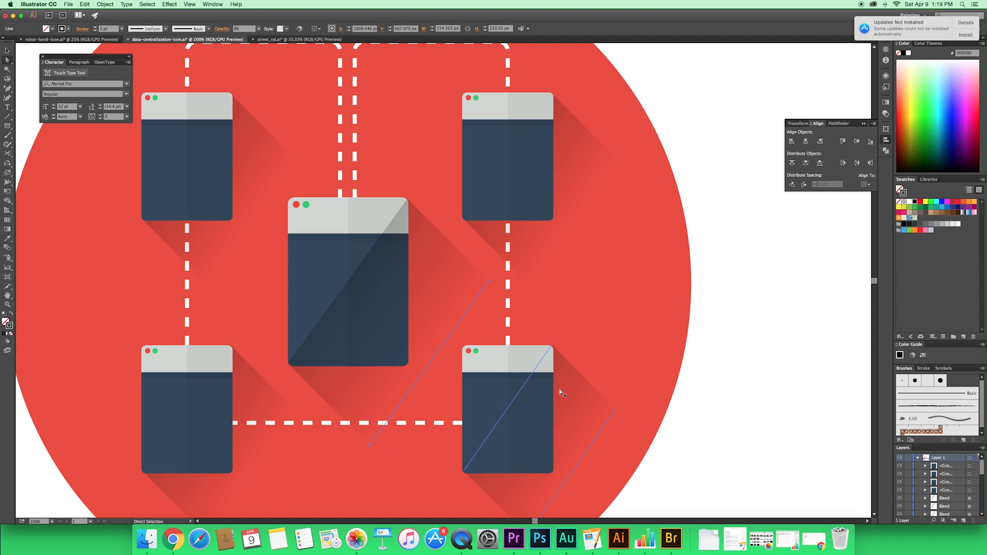
pyautogui.press('v')
pyautogui.click(762, 309)
# - Bring the central window to the front of its long shadow and deselect it
pyautogui.moveTo(763, 309); pyautogui.dragTo(832, 373)
pyautogui.click(411, 335)
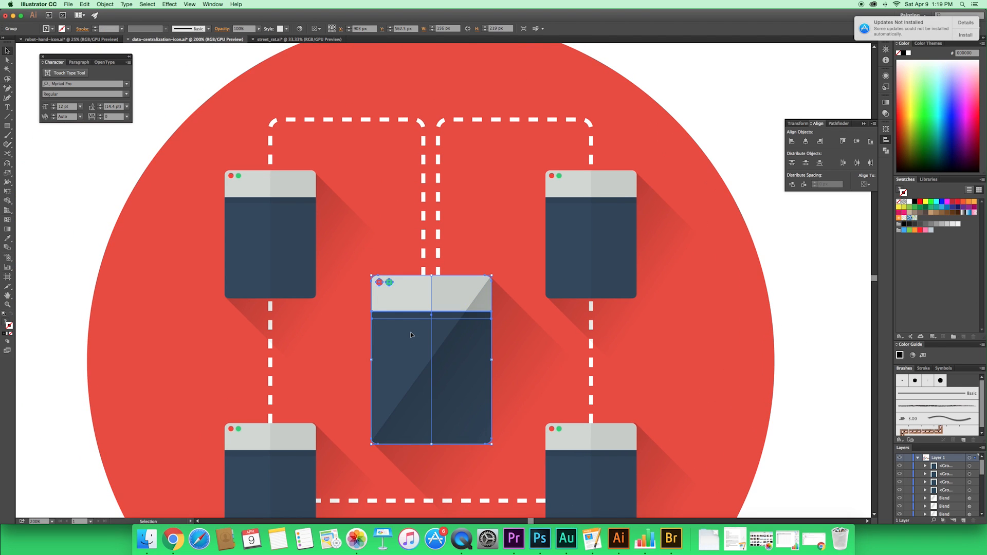
pyautogui.click(796, 328)
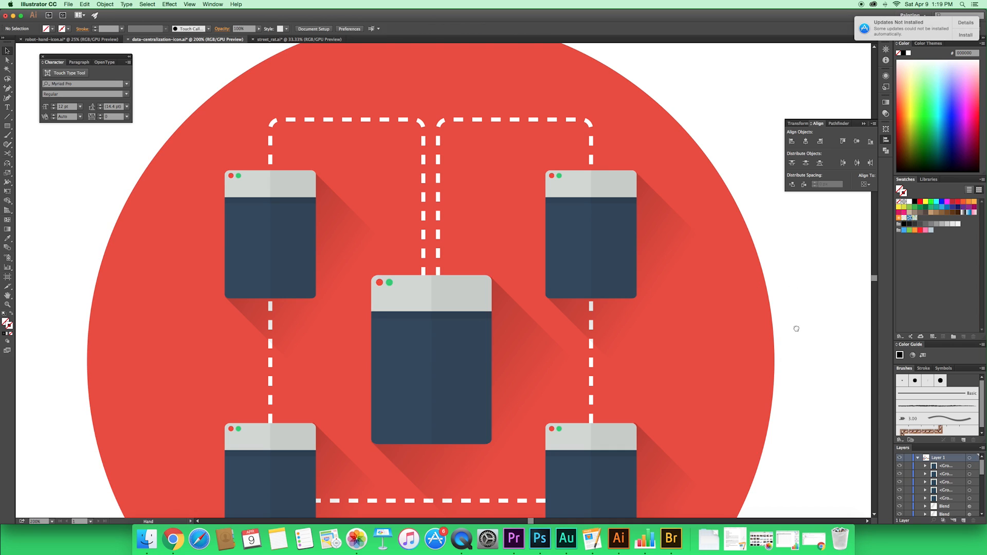
# - Examine the whole icon on its artboard, including the long shadows of all five windows
pyautogui.moveTo(795, 329); pyautogui.dragTo(789, 278)
pyautogui.press('super+1')
pyautogui.scroll(1, 694, 298)
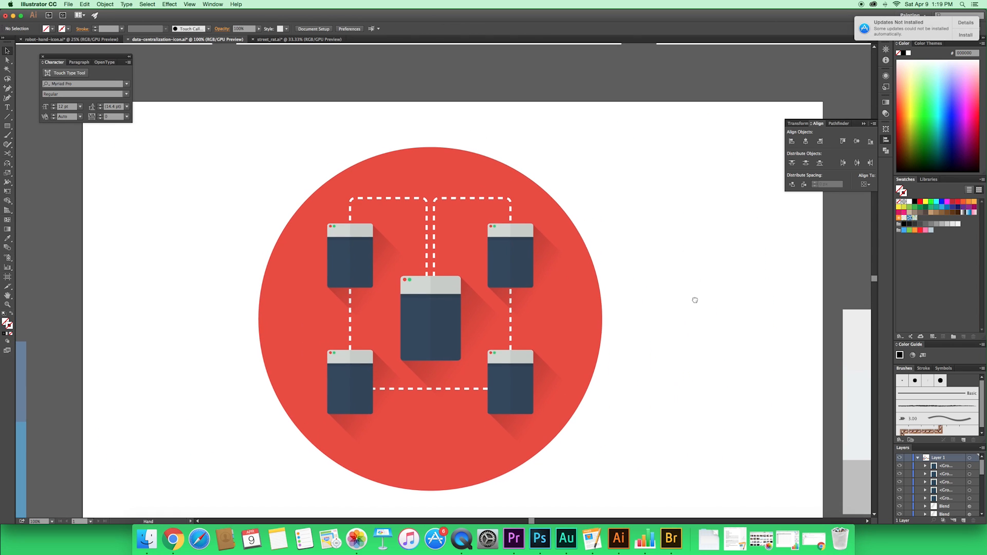
pyautogui.click(546, 250)
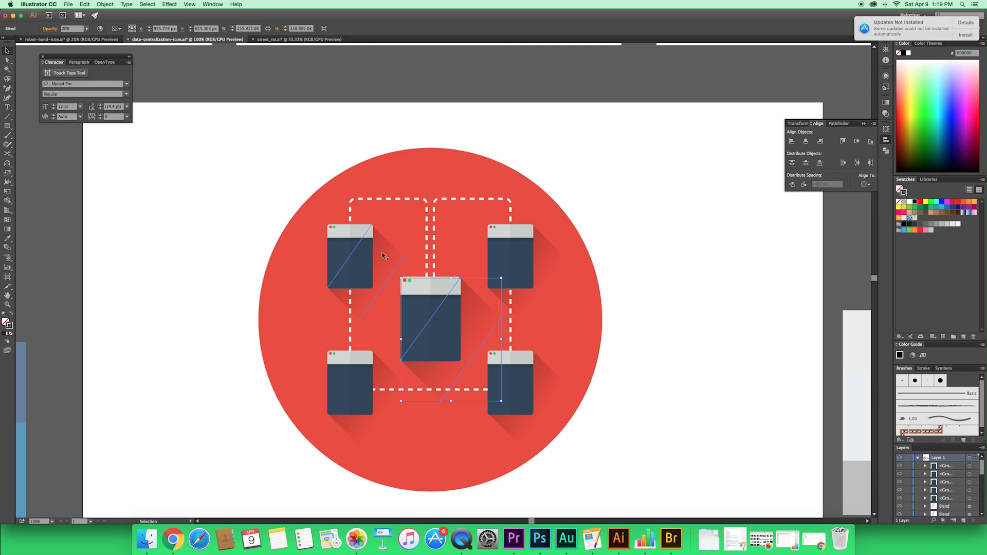
pyautogui.click(216, 289)
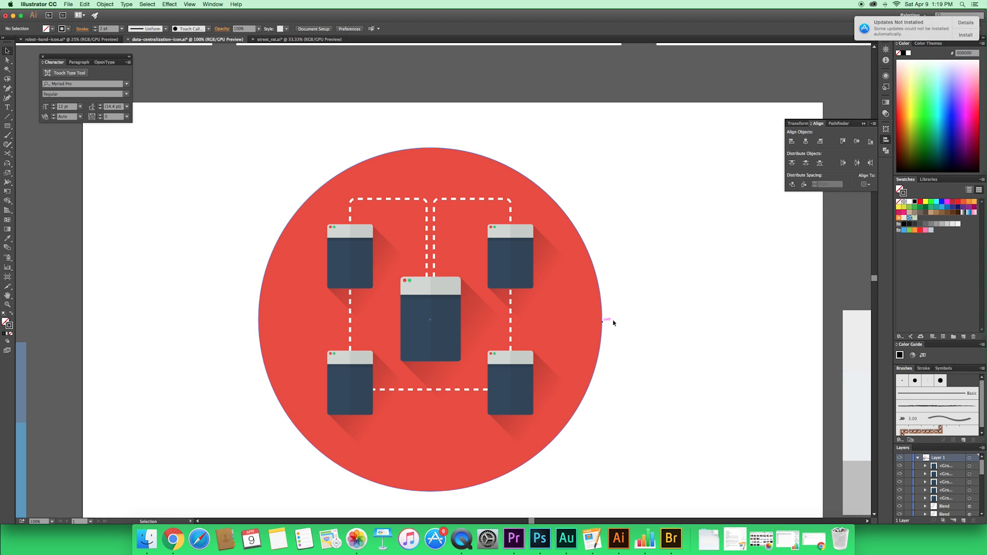
pyautogui.press('a')
pyautogui.press('super+minus')
pyautogui.press('super+minus')
pyautogui.press('super+equal')
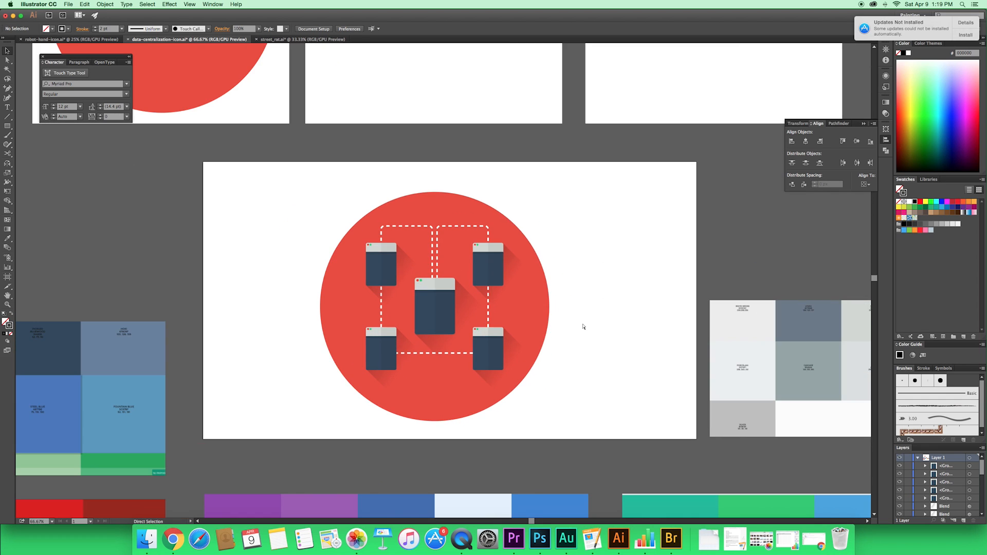
pyautogui.moveTo(580, 312); pyautogui.dragTo(584, 340)
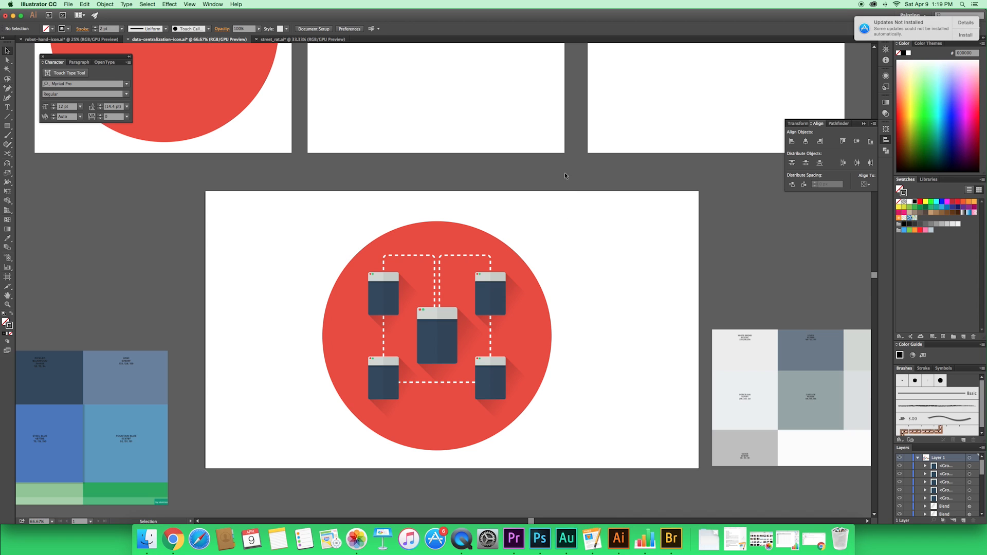
pyautogui.moveTo(592, 251); pyautogui.dragTo(582, 216)
pyautogui.press('super+equal')
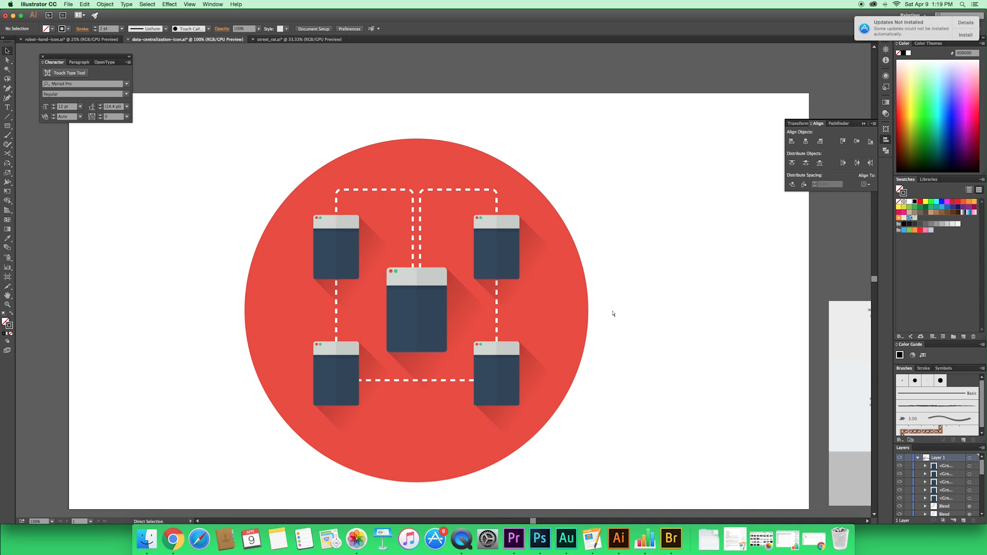
pyautogui.moveTo(588, 312); pyautogui.dragTo(597, 309)
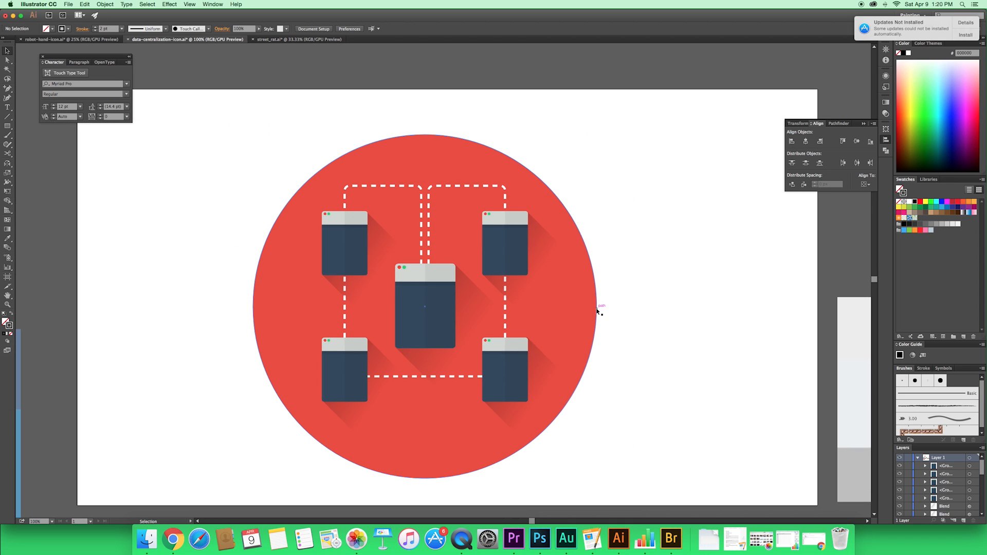